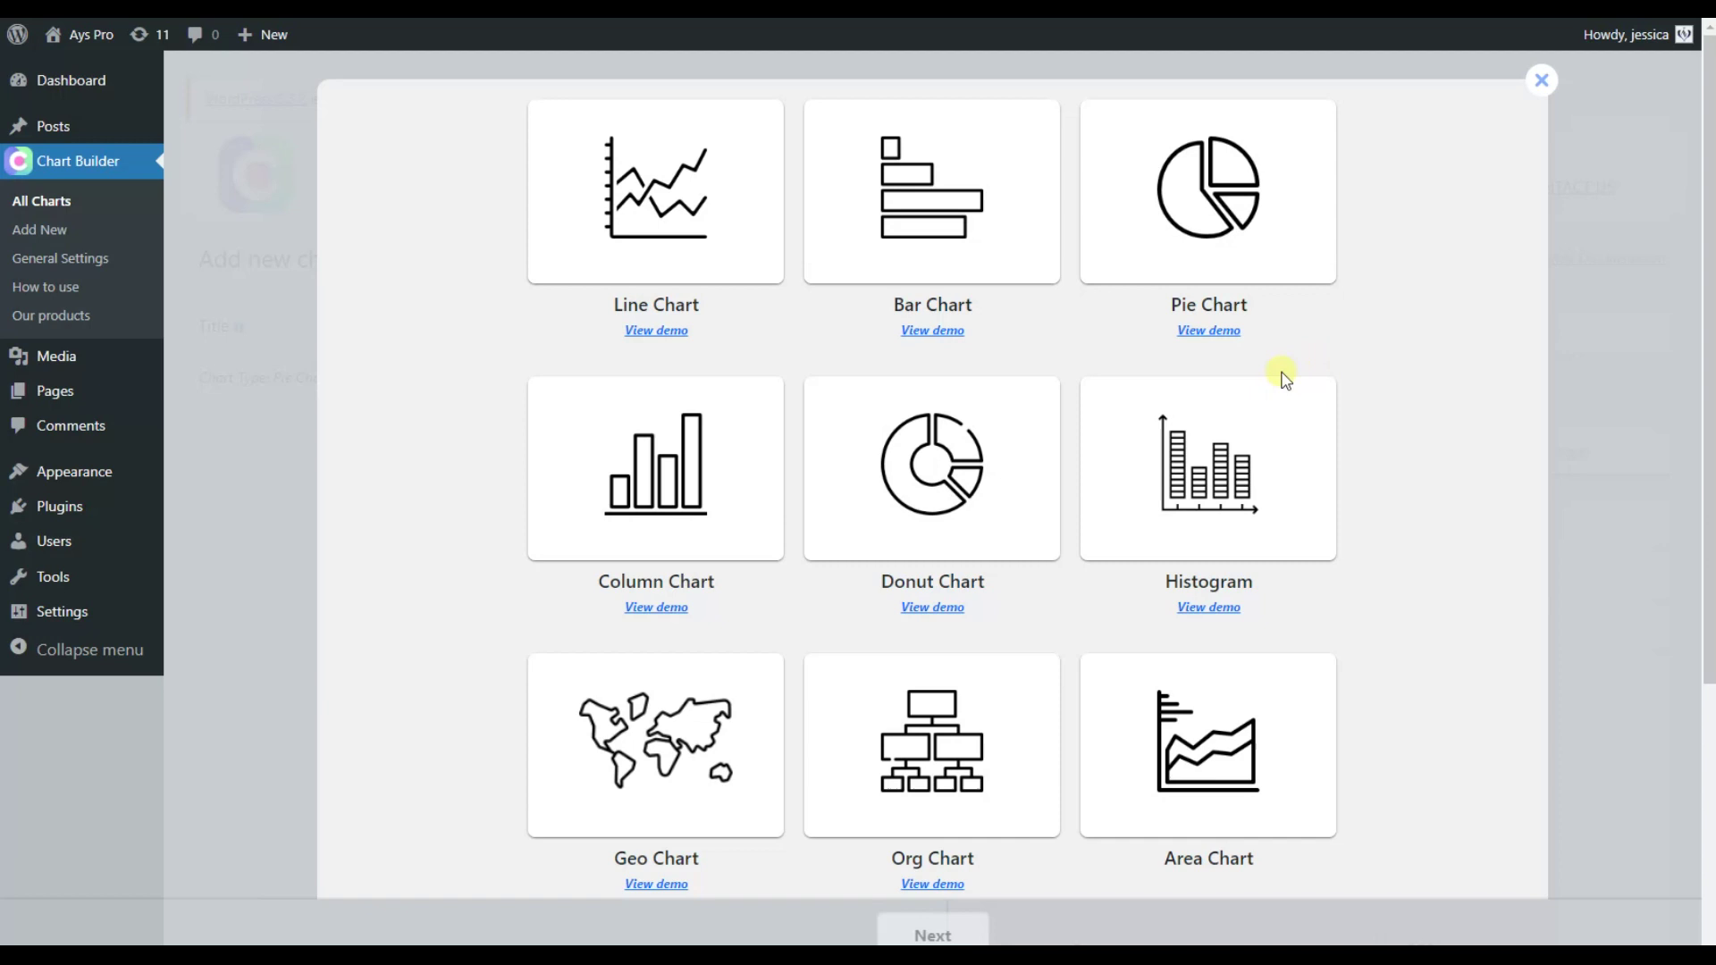
# Step: Start a new Line Chart and expand its 'Import data from file' options
pyautogui.click(679, 228)
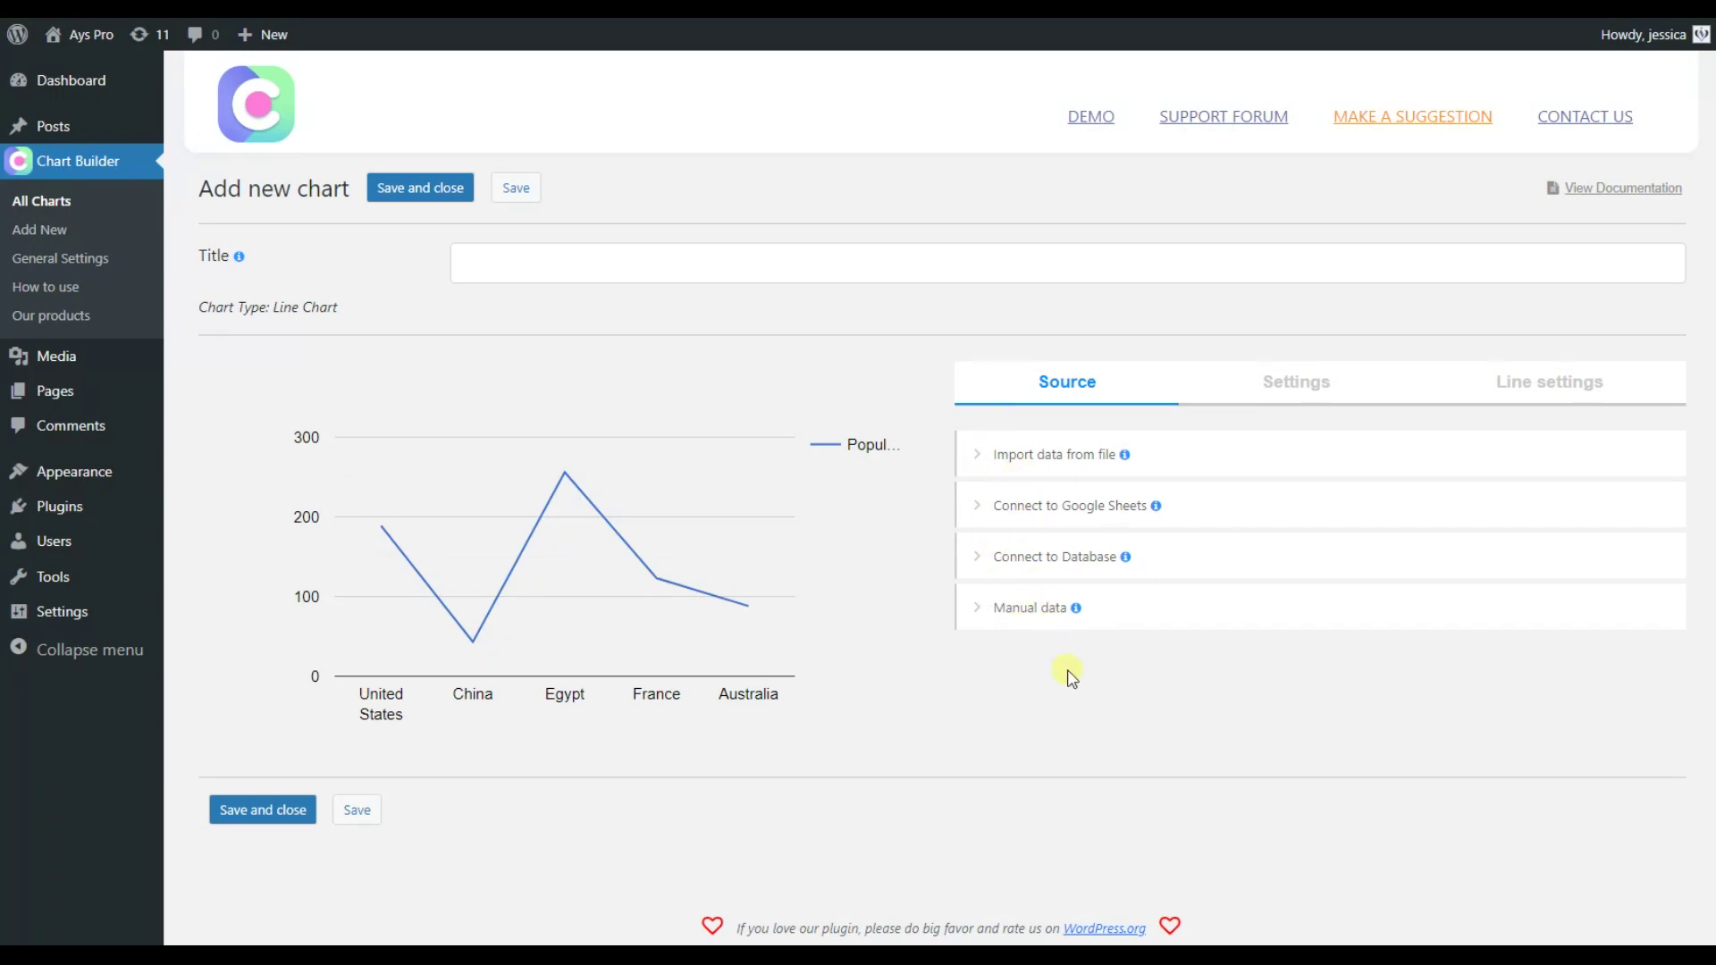
pyautogui.click(1096, 465)
# Step: Load example (6).csv, plot its monthly Income and Outcome, and check the results table
pyautogui.scroll(-1, 970, 536)
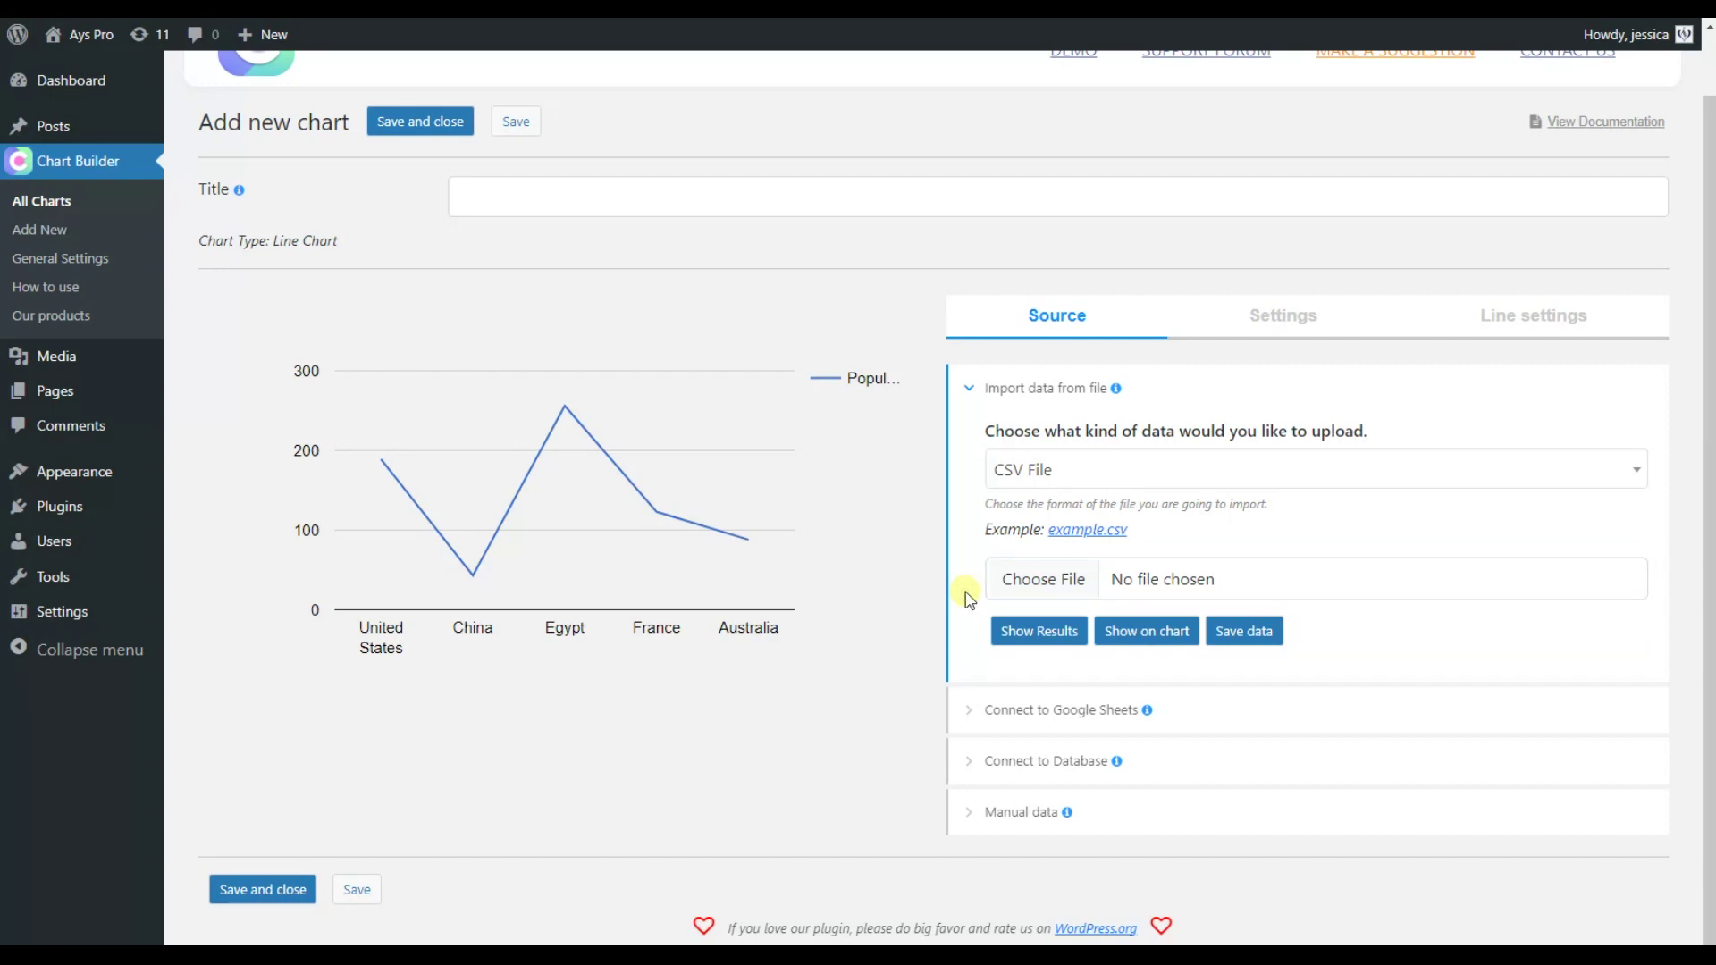
pyautogui.click(1044, 587)
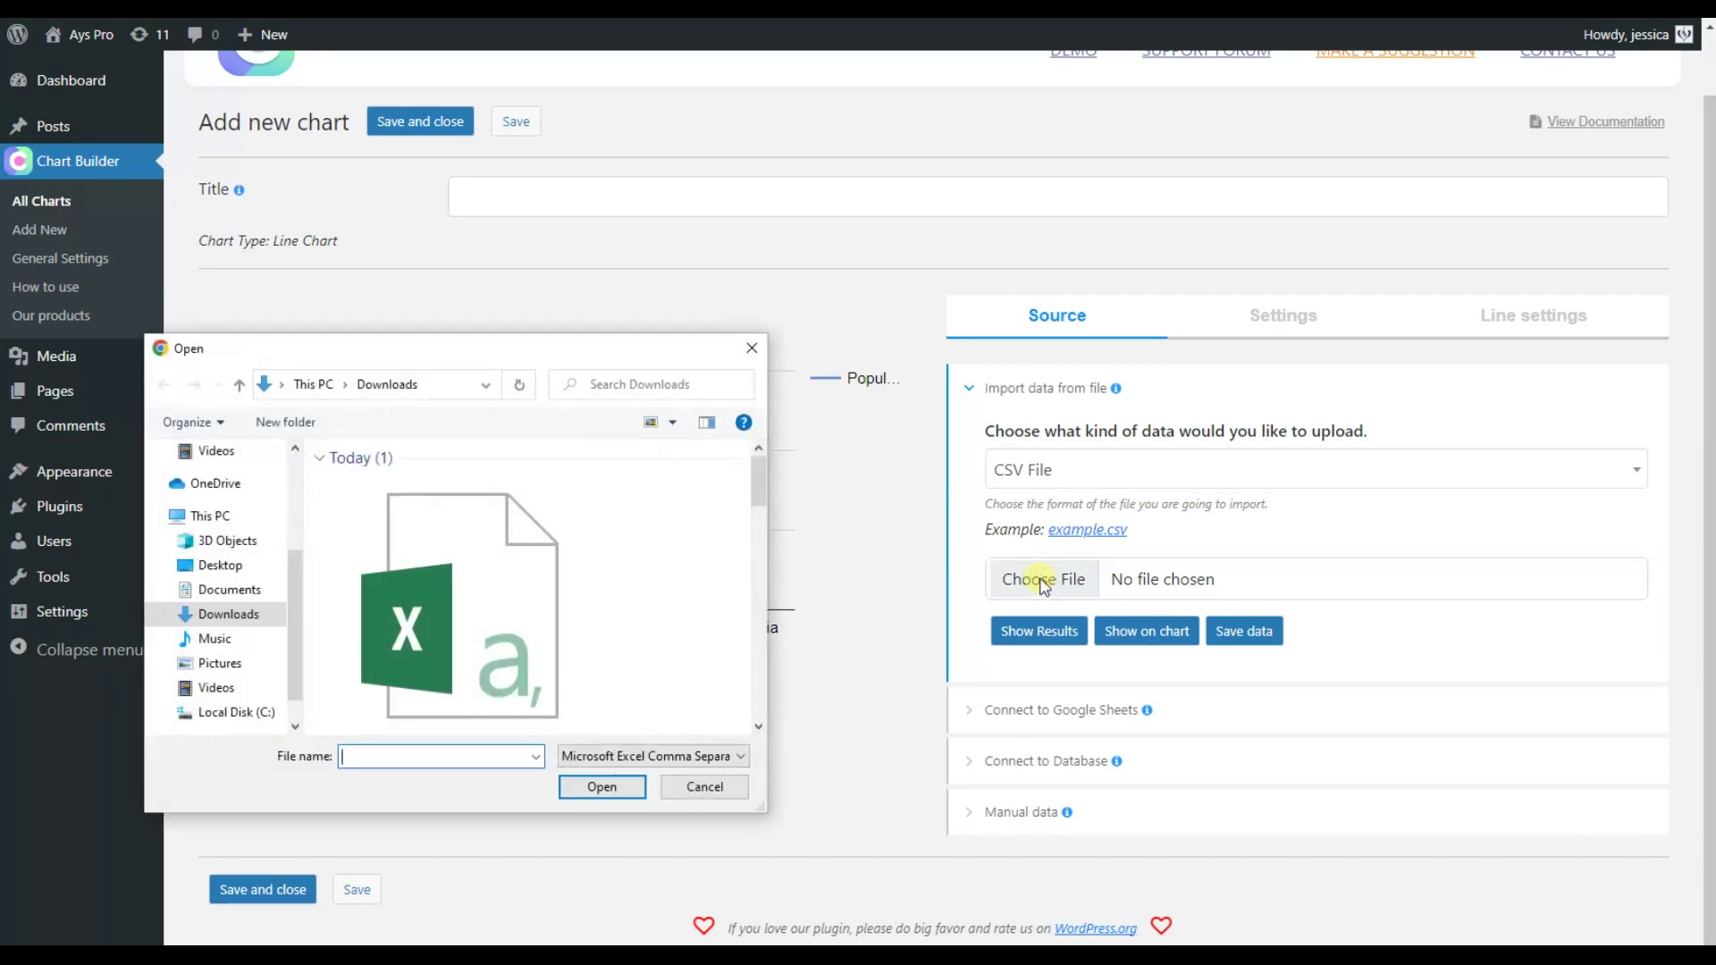
pyautogui.click(474, 597)
pyautogui.doubleClick(474, 597)
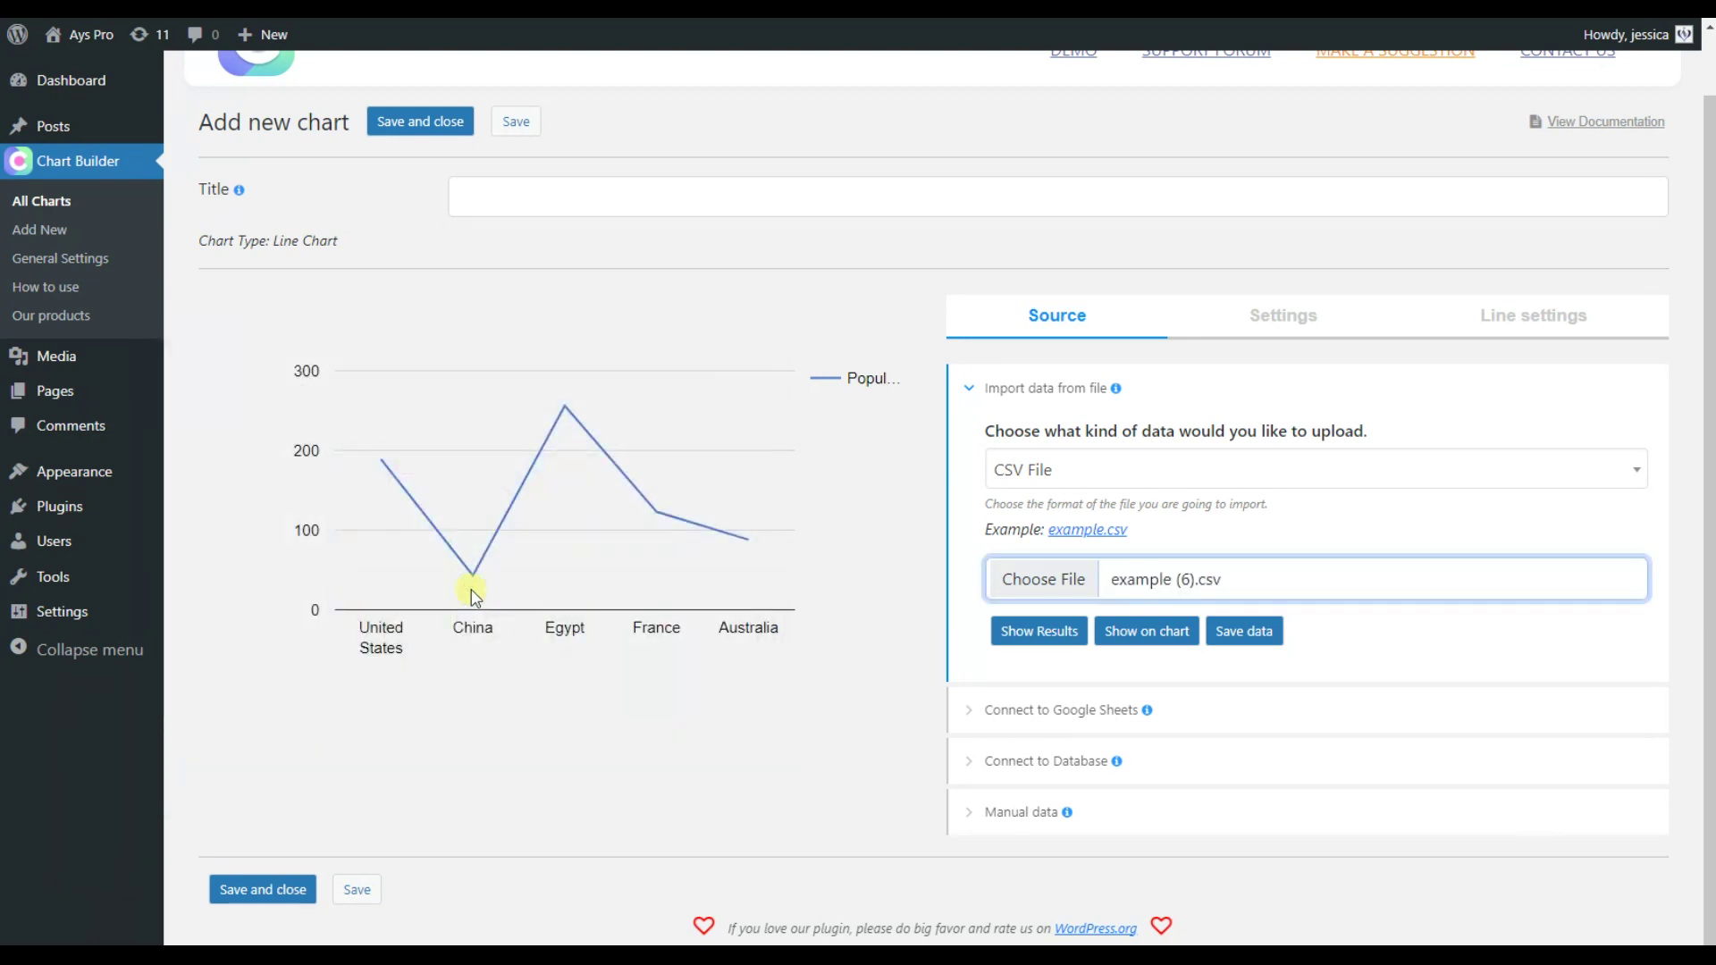
pyautogui.click(1150, 633)
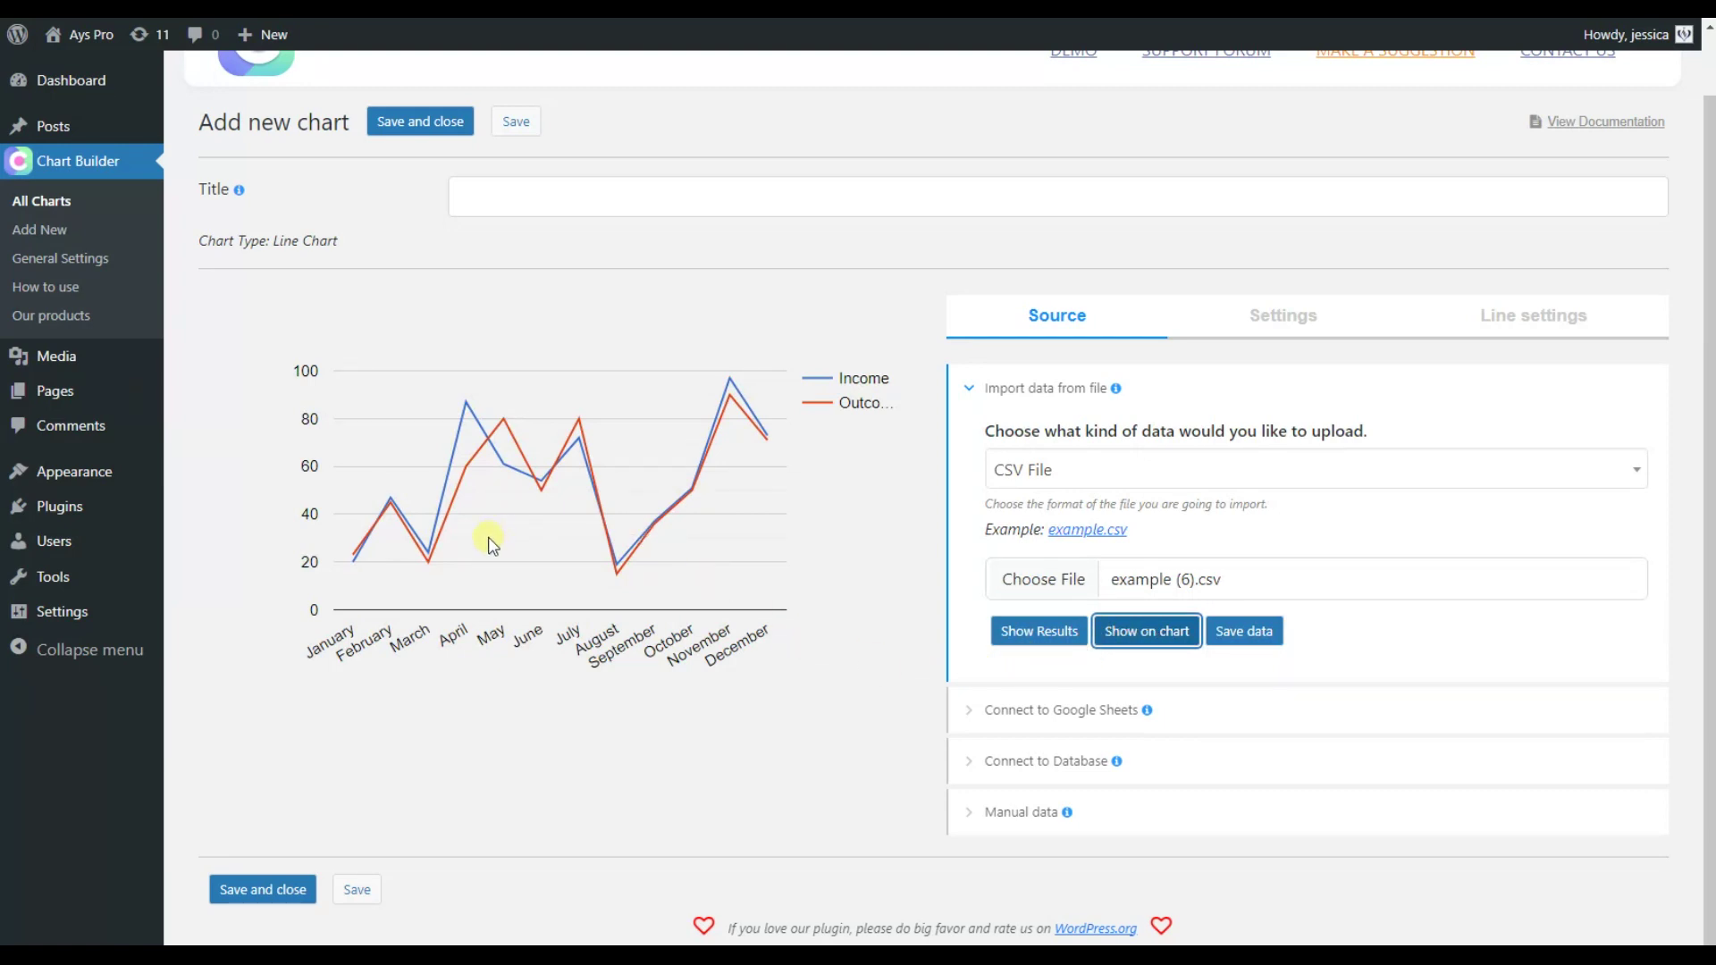
pyautogui.click(844, 574)
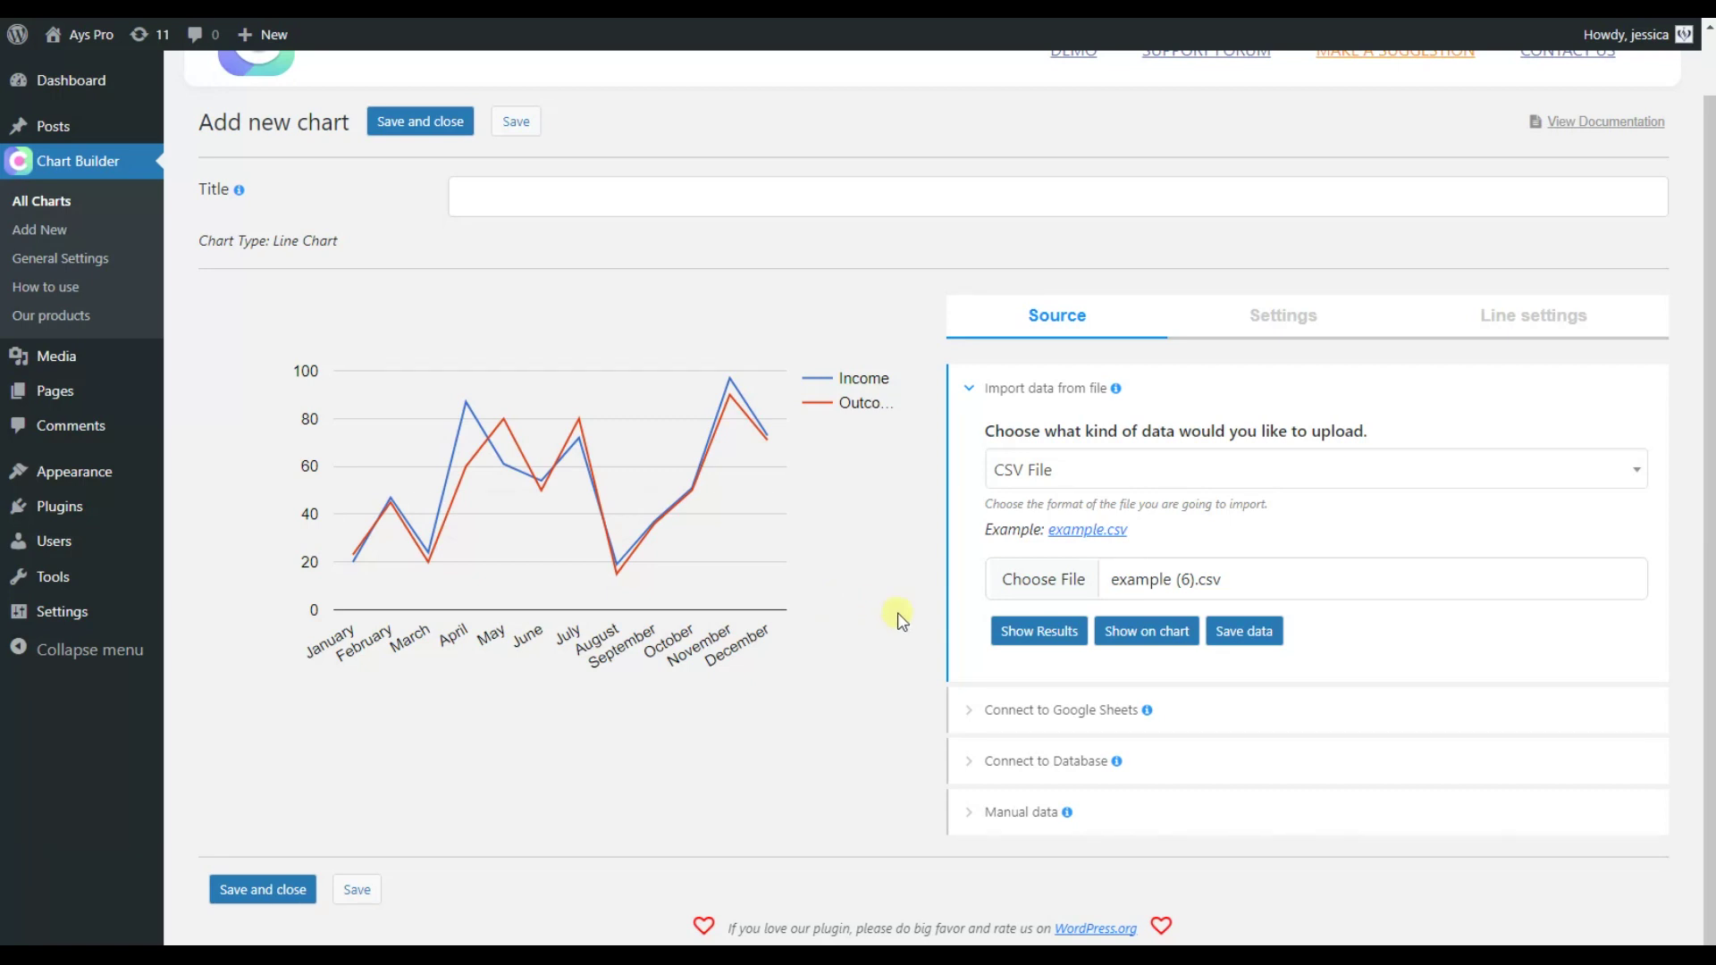
pyautogui.click(1039, 631)
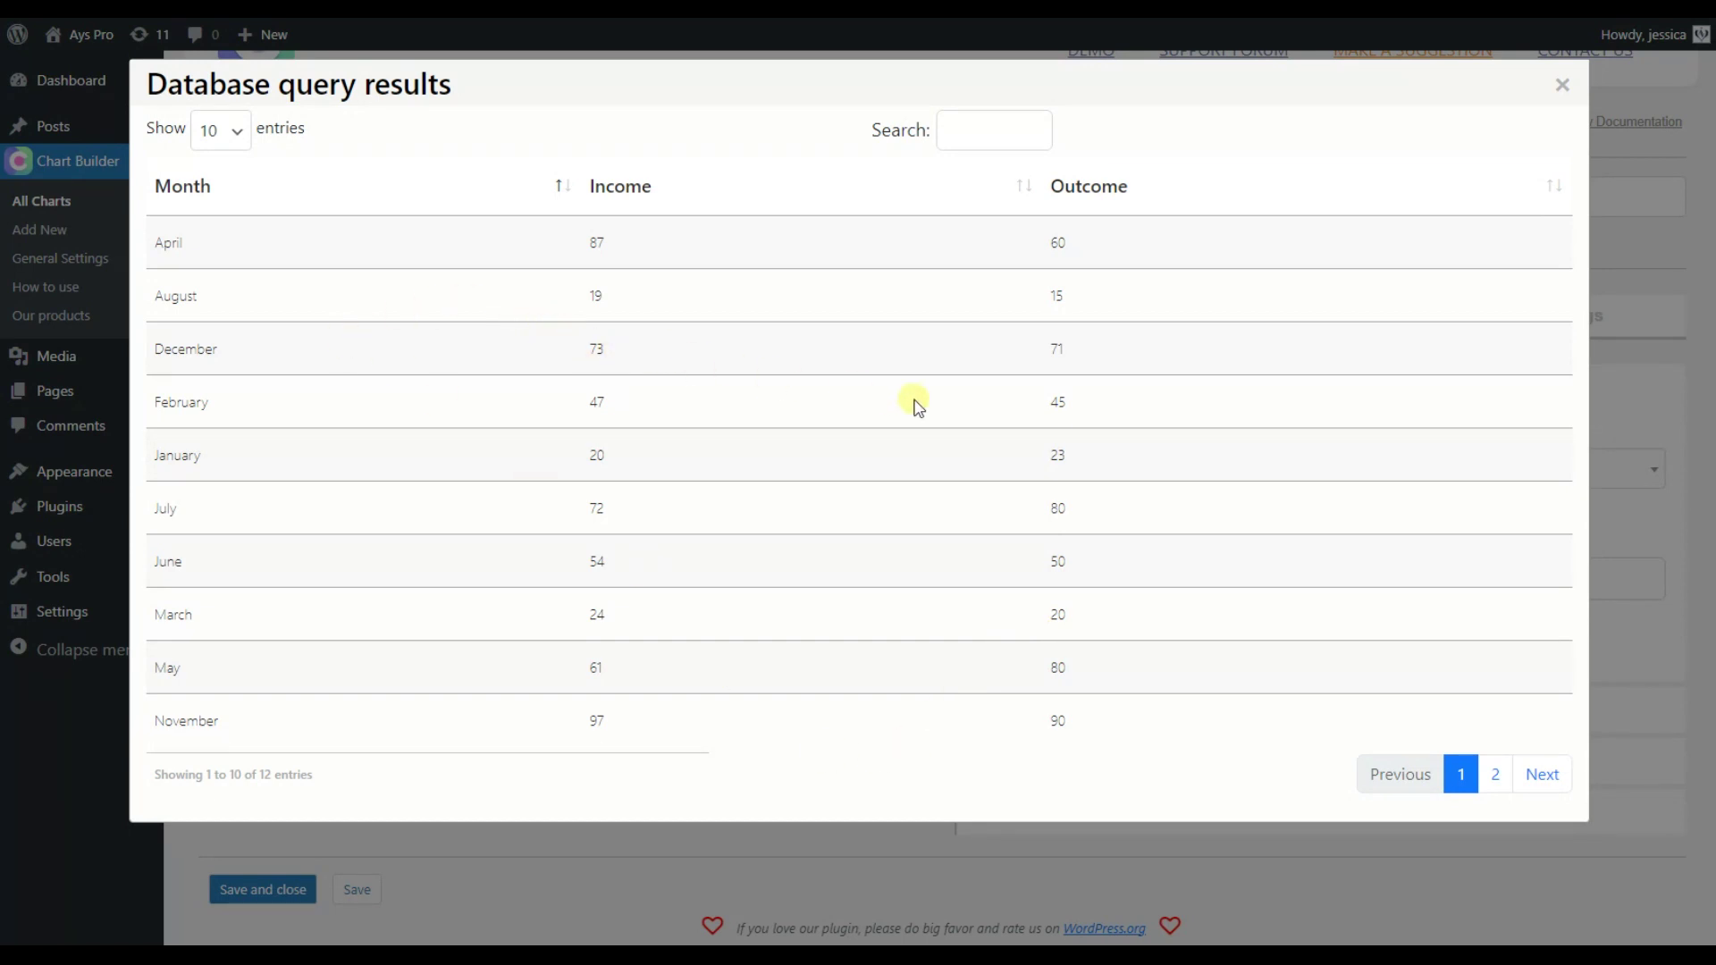
pyautogui.click(1562, 84)
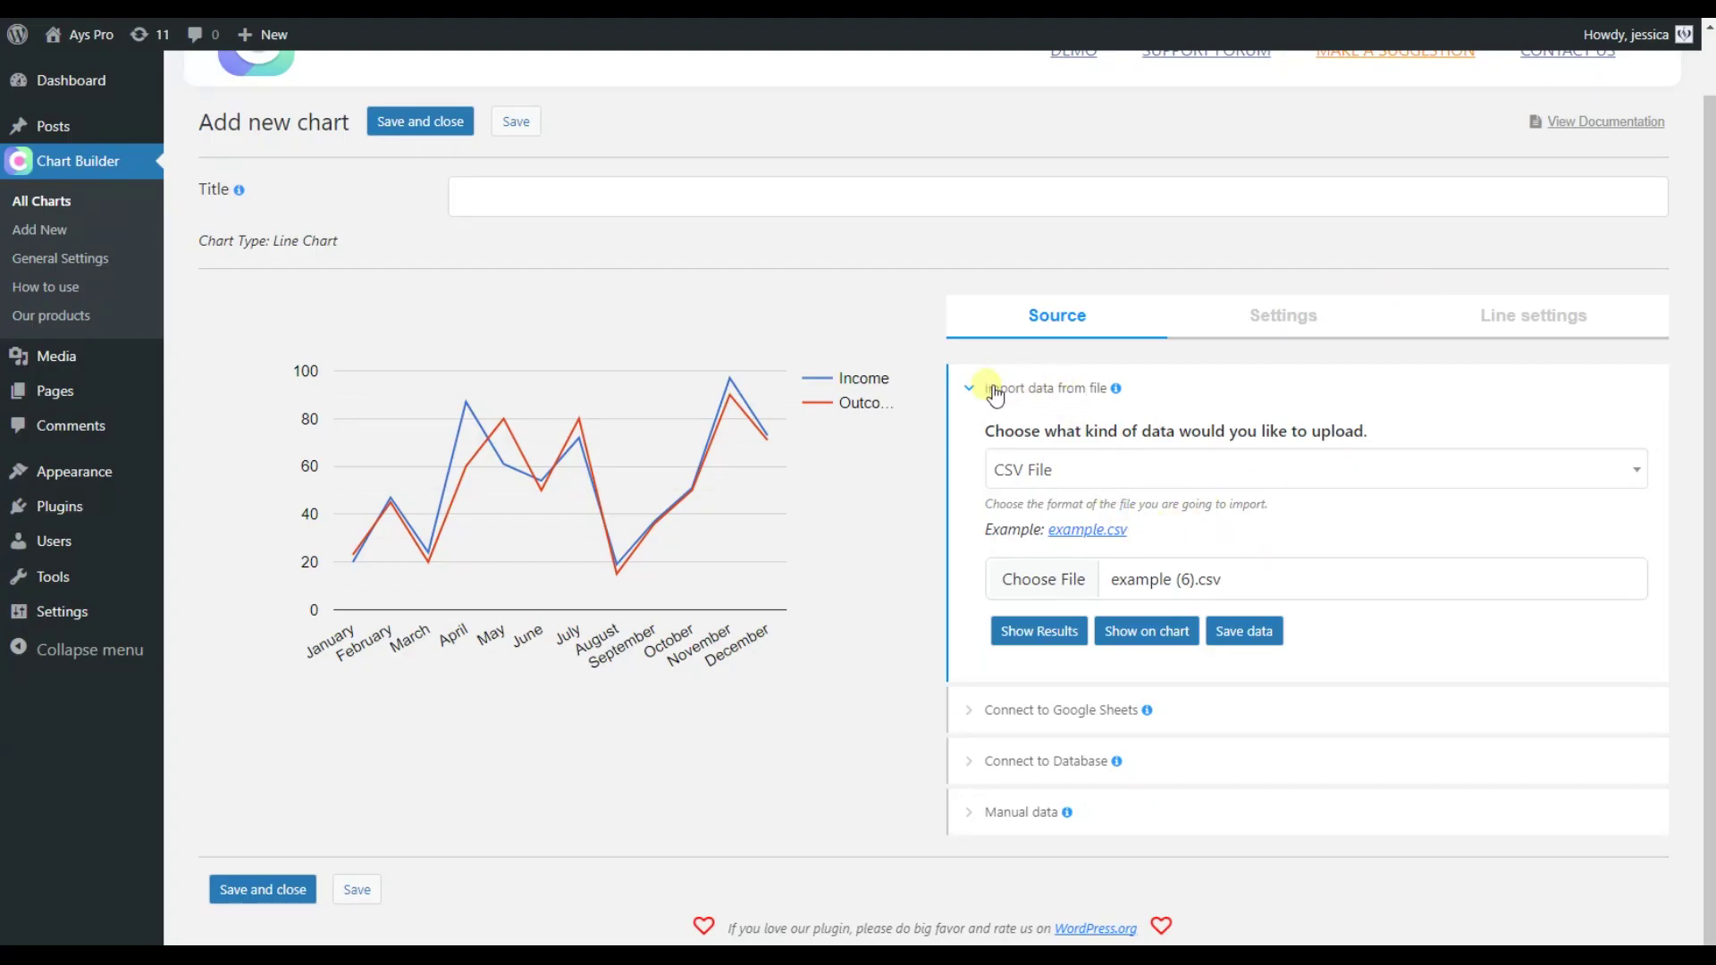
# Step: Switch to Connect to Database and paste a SQL query counting wp_posts by post_status
pyautogui.click(990, 392)
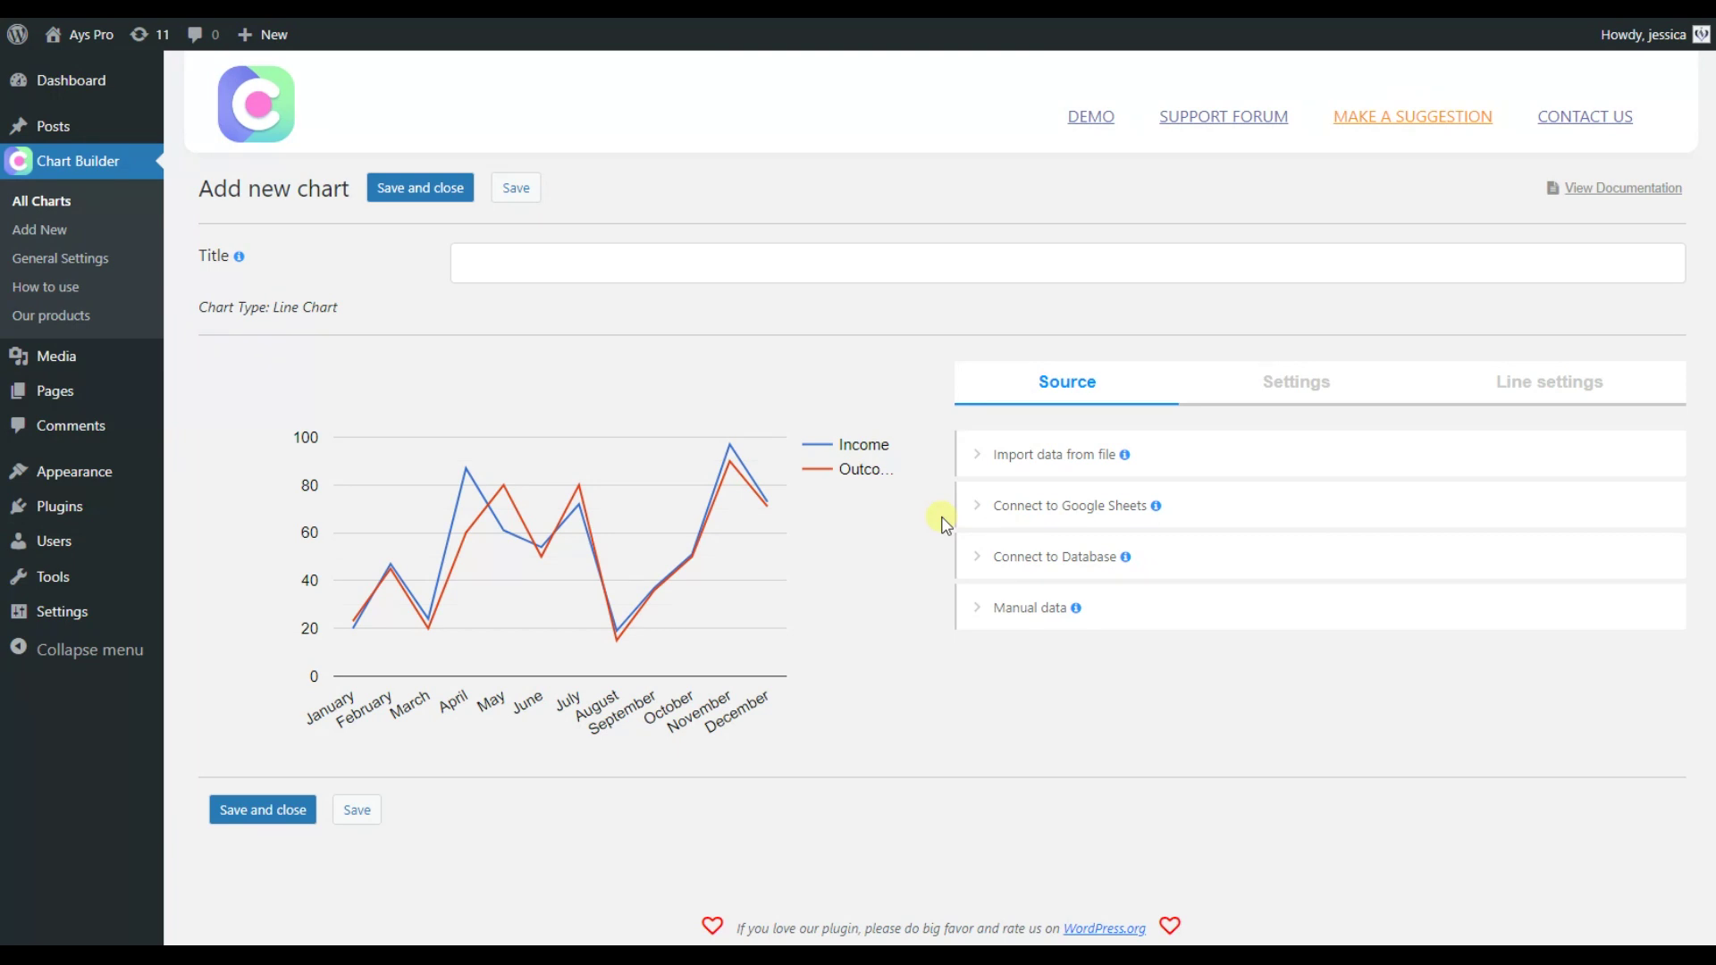
pyautogui.click(1057, 574)
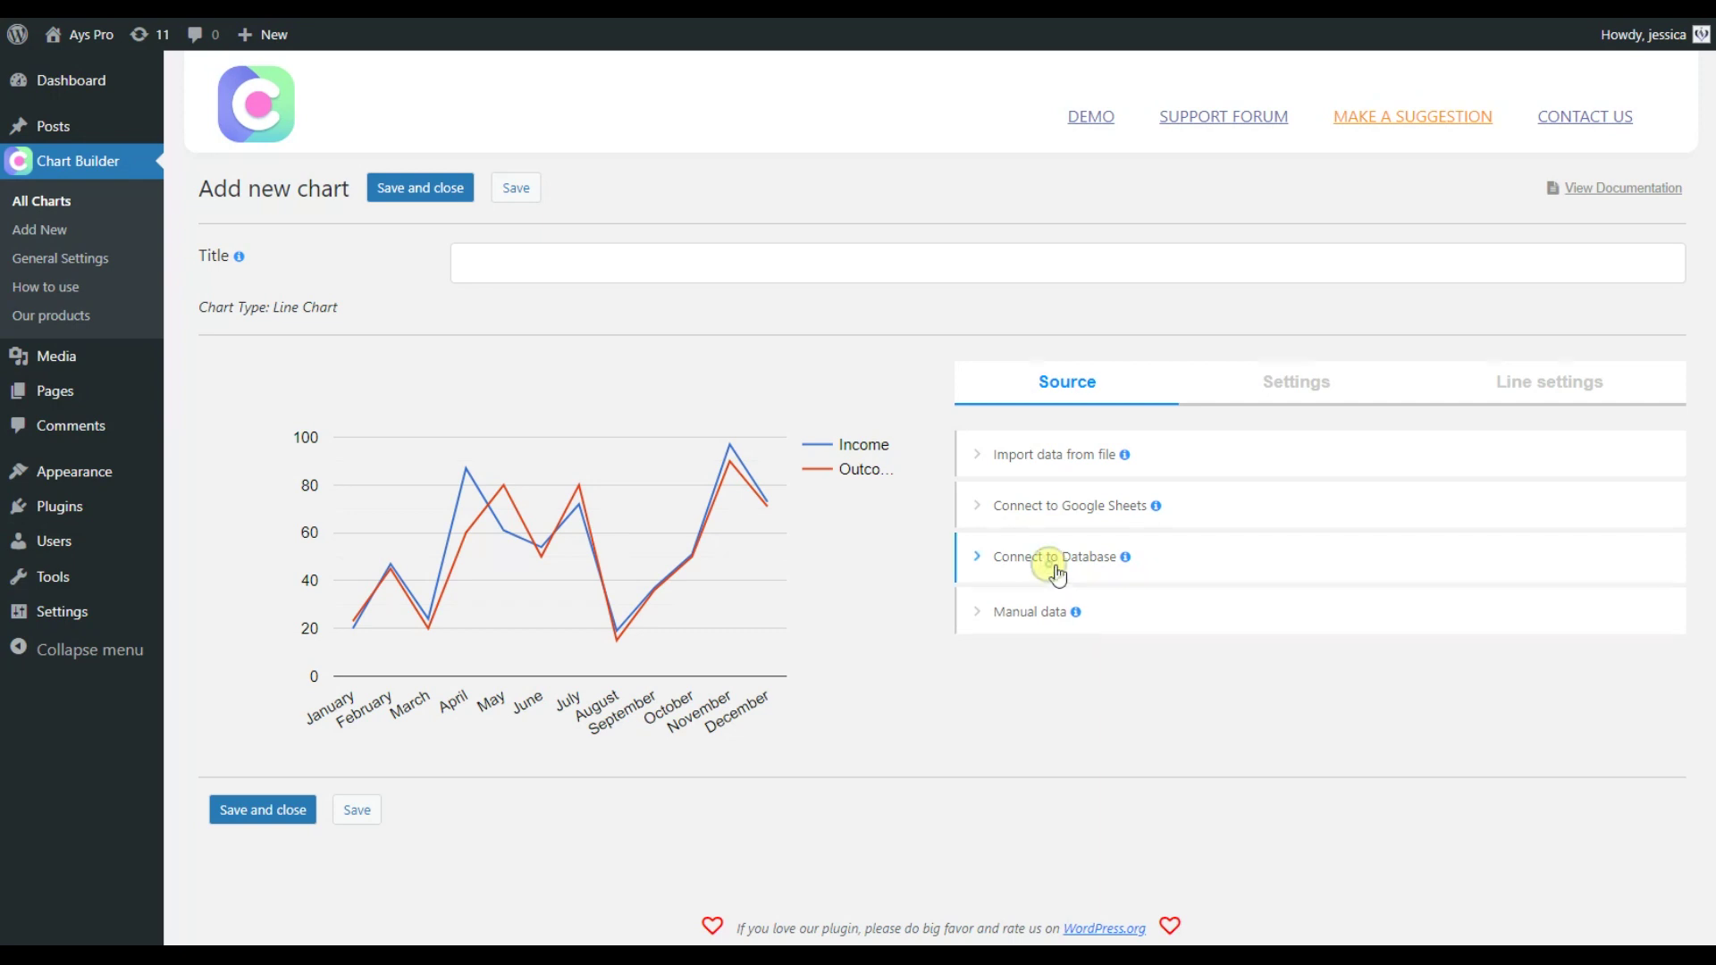
pyautogui.scroll(-1, 971, 630)
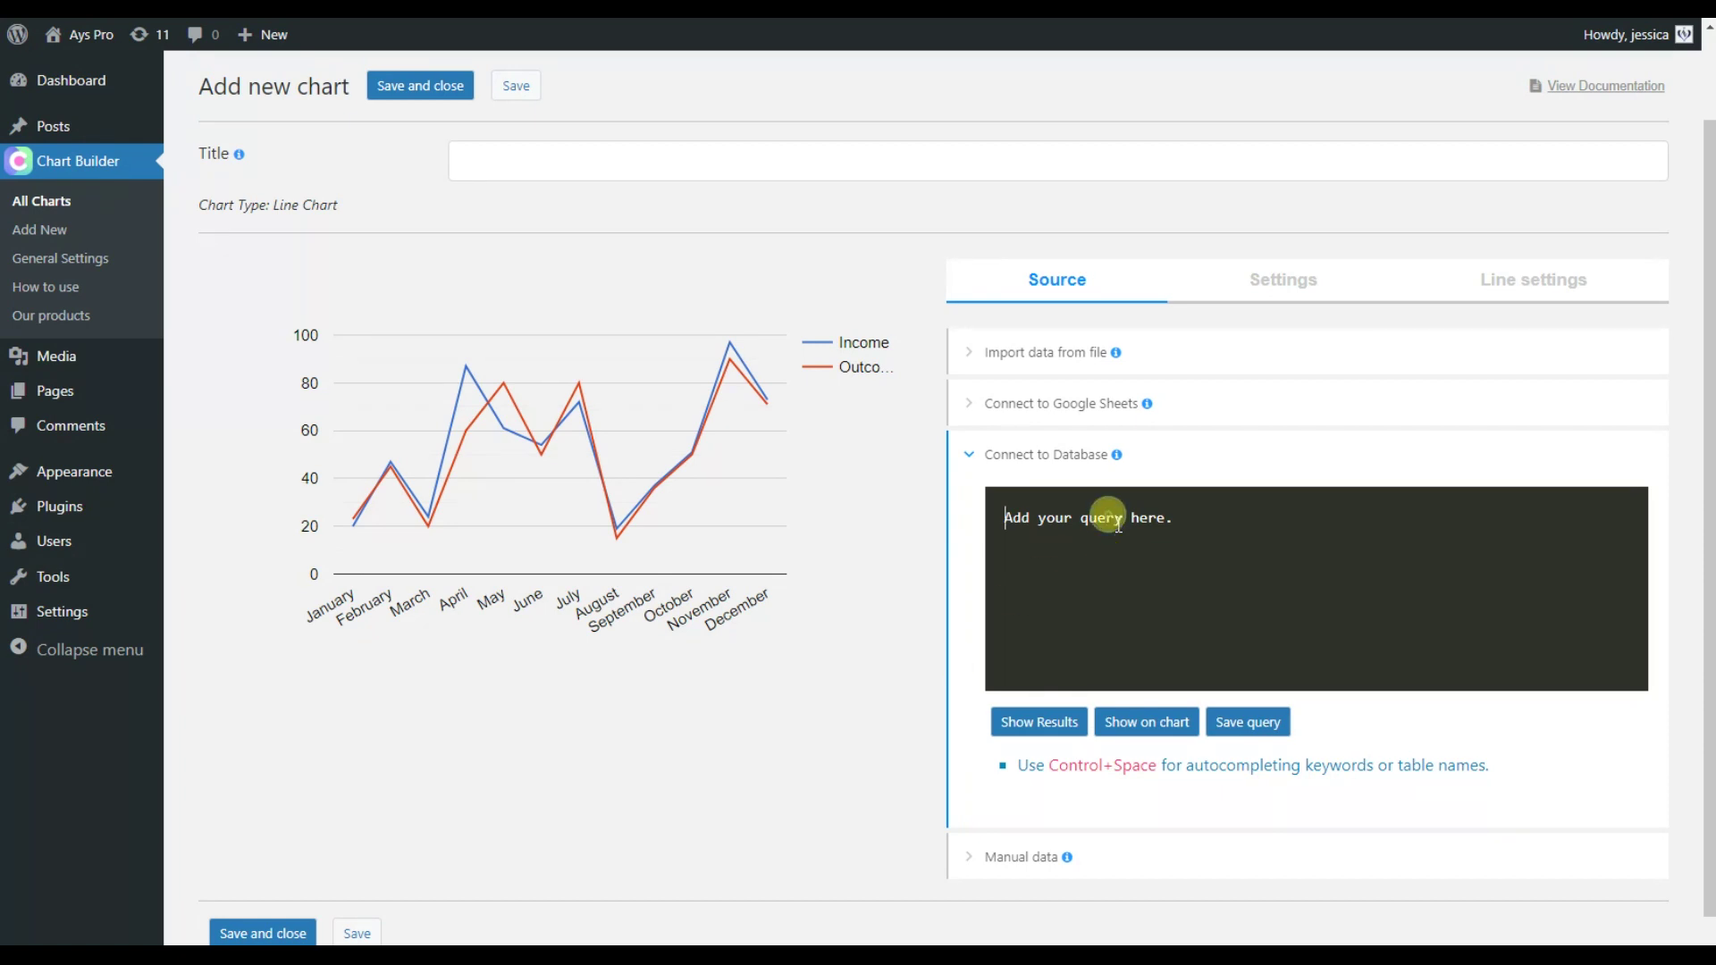
pyautogui.write("SELECT p.post_status, COUNT(*) FROM `wp_posts` AS p WHERE post_status IN('draft', 'private', 'publish', 'trash') GROUP BY p.post_status")
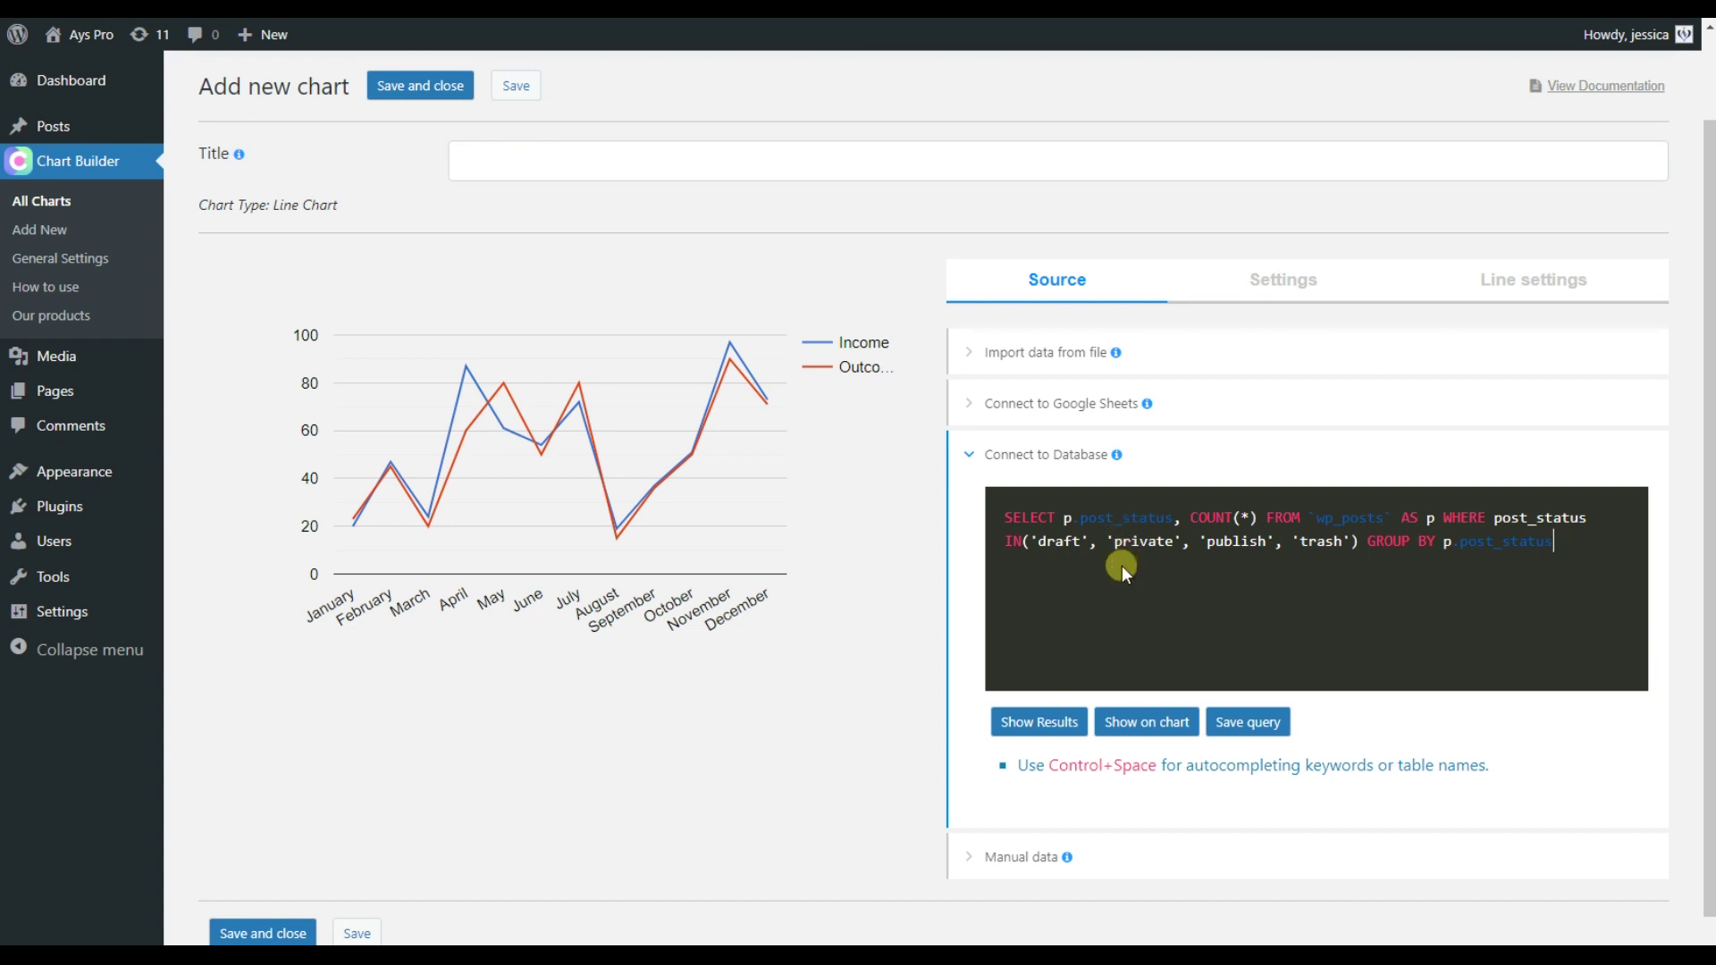
# Step: Plot the query's post counts (draft 180, private 10, publish 228) and review the results table
pyautogui.click(1144, 720)
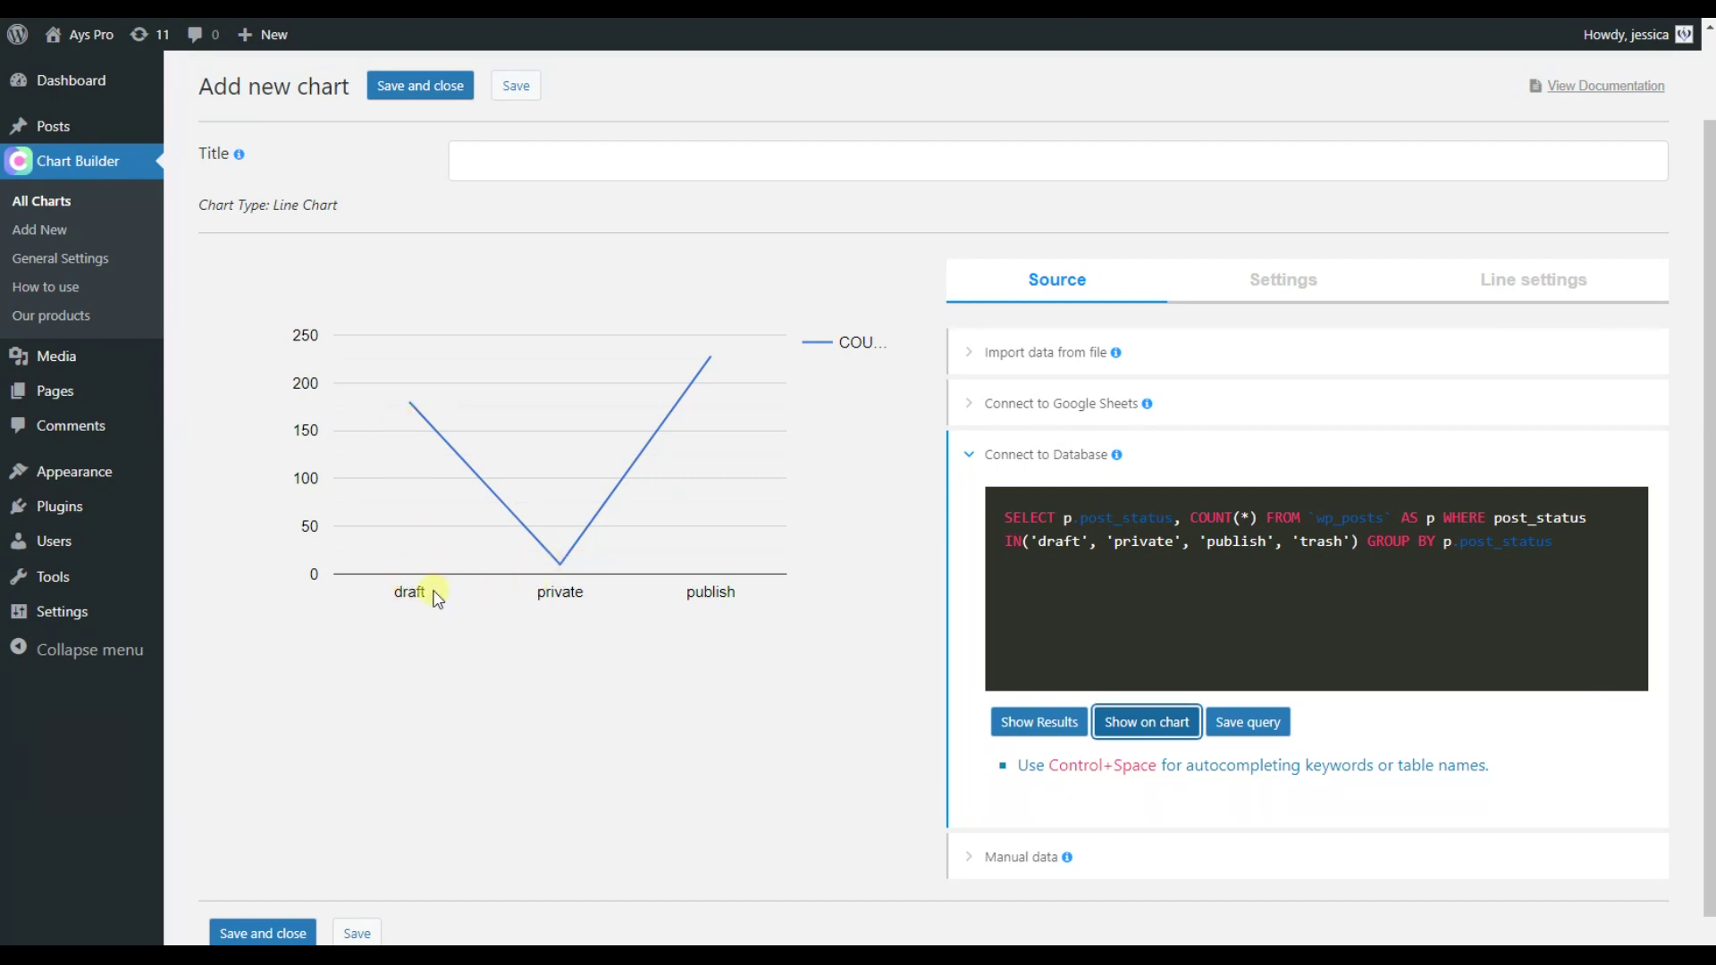
pyautogui.click(1047, 724)
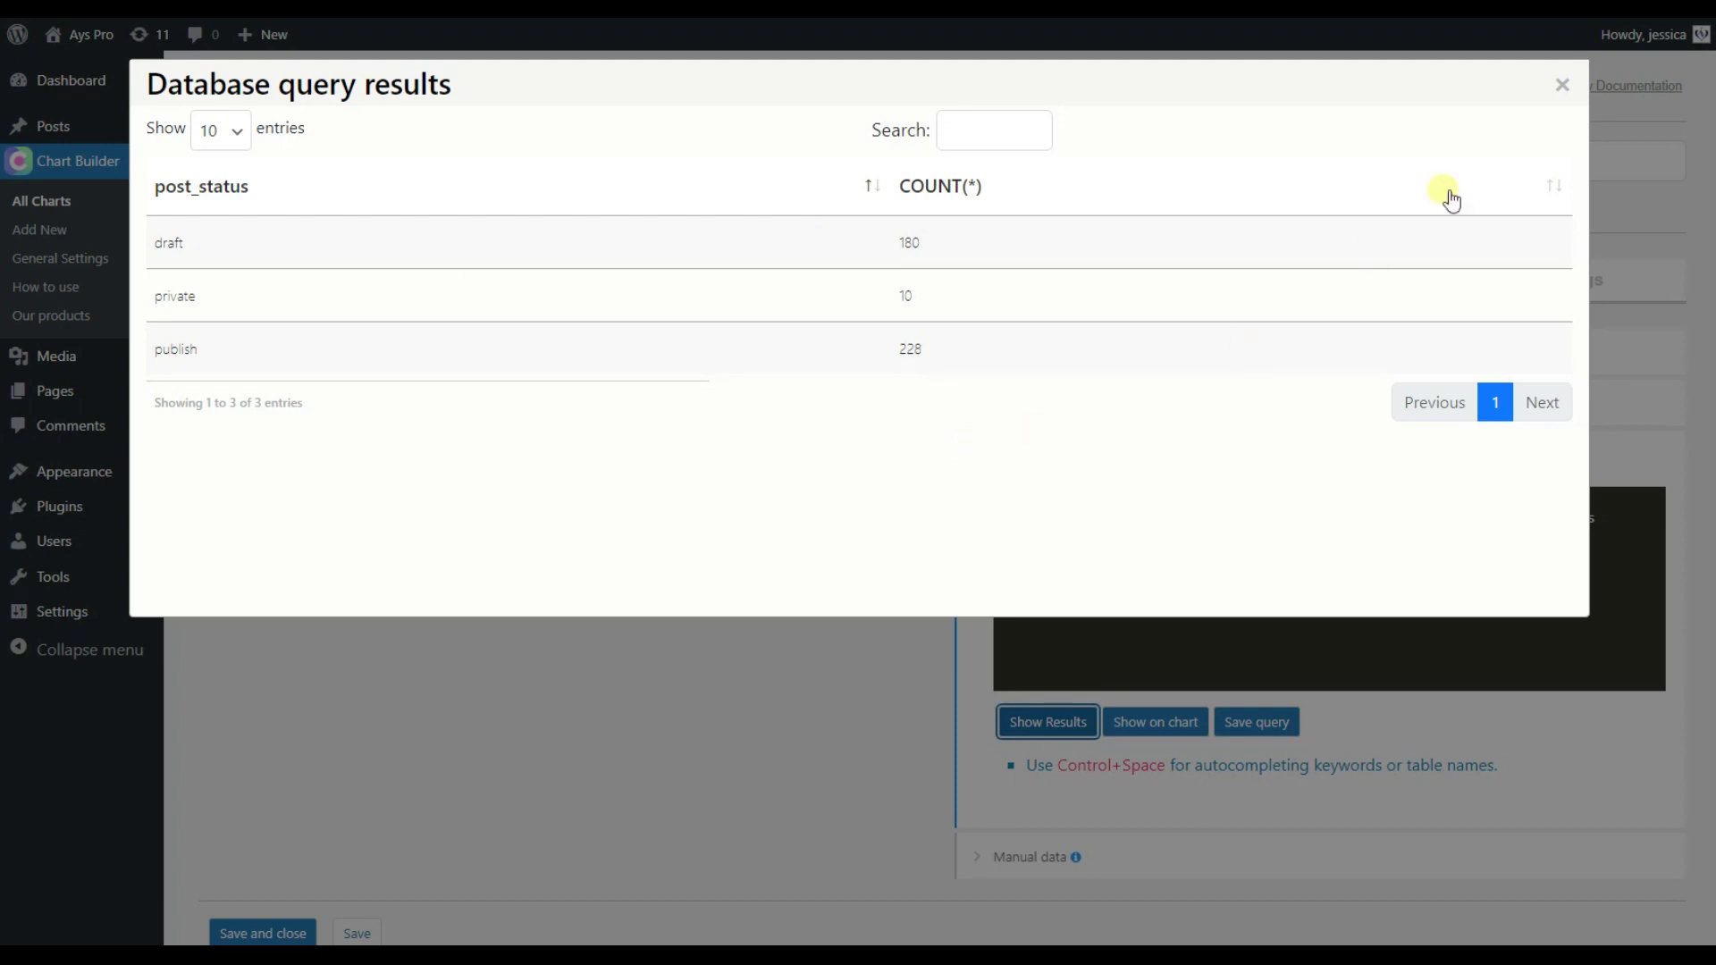
pyautogui.click(1564, 89)
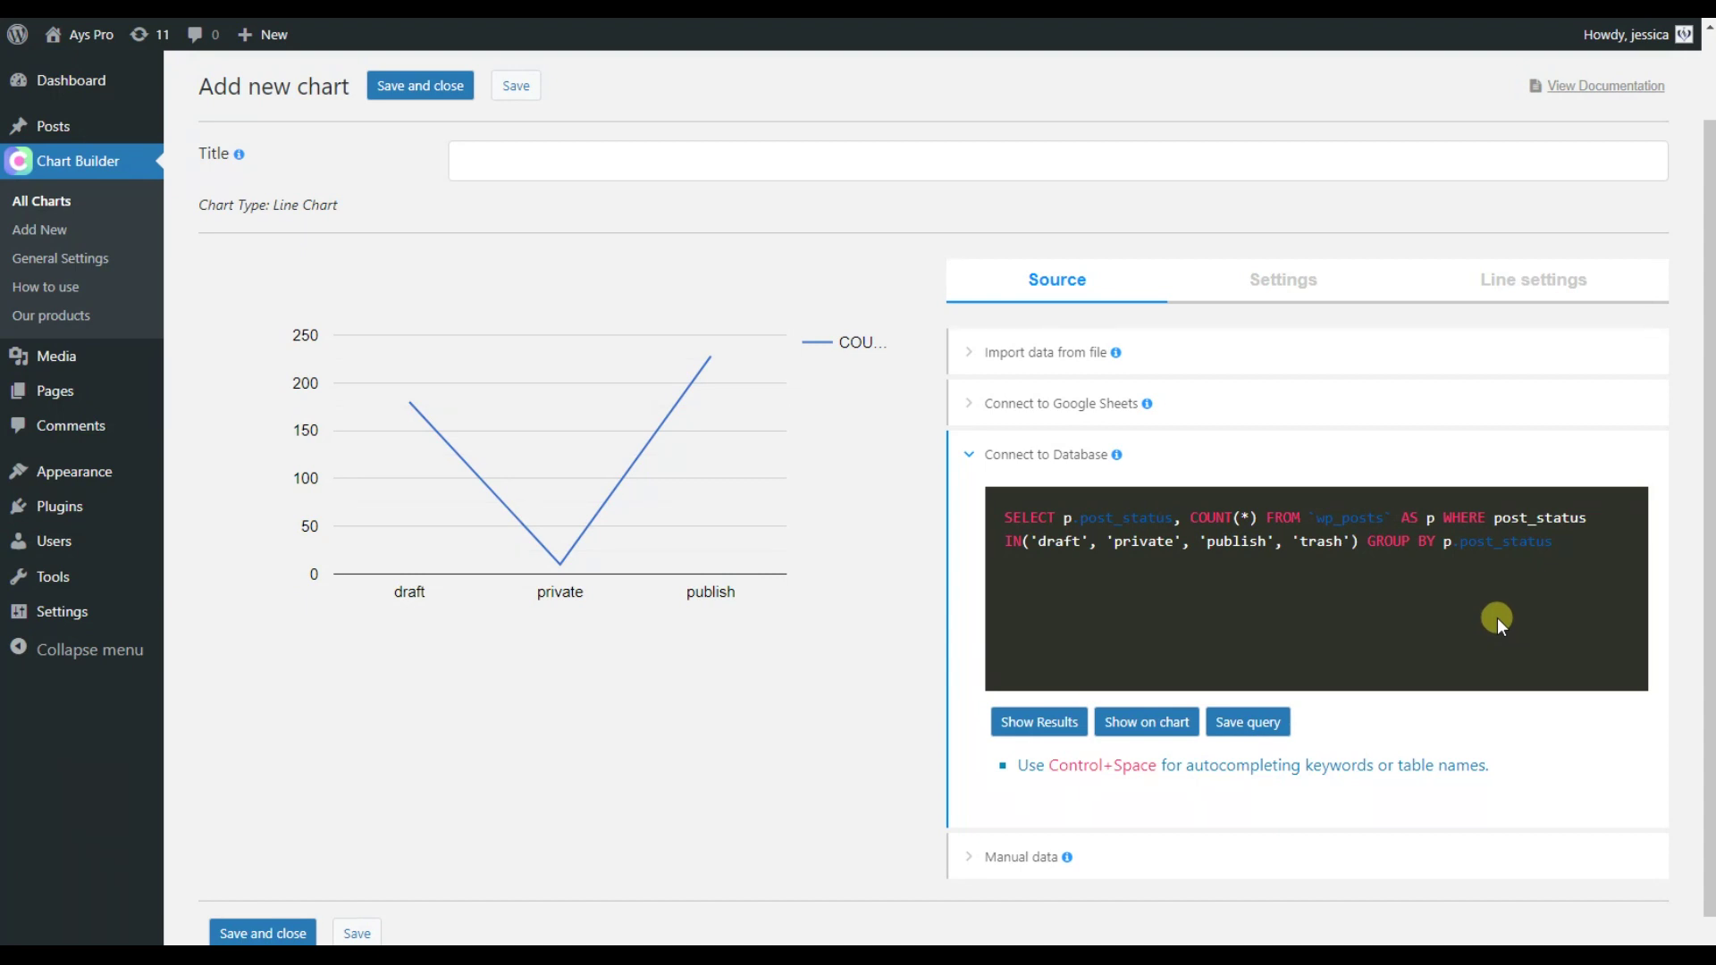
pyautogui.scroll(-1, 1498, 618)
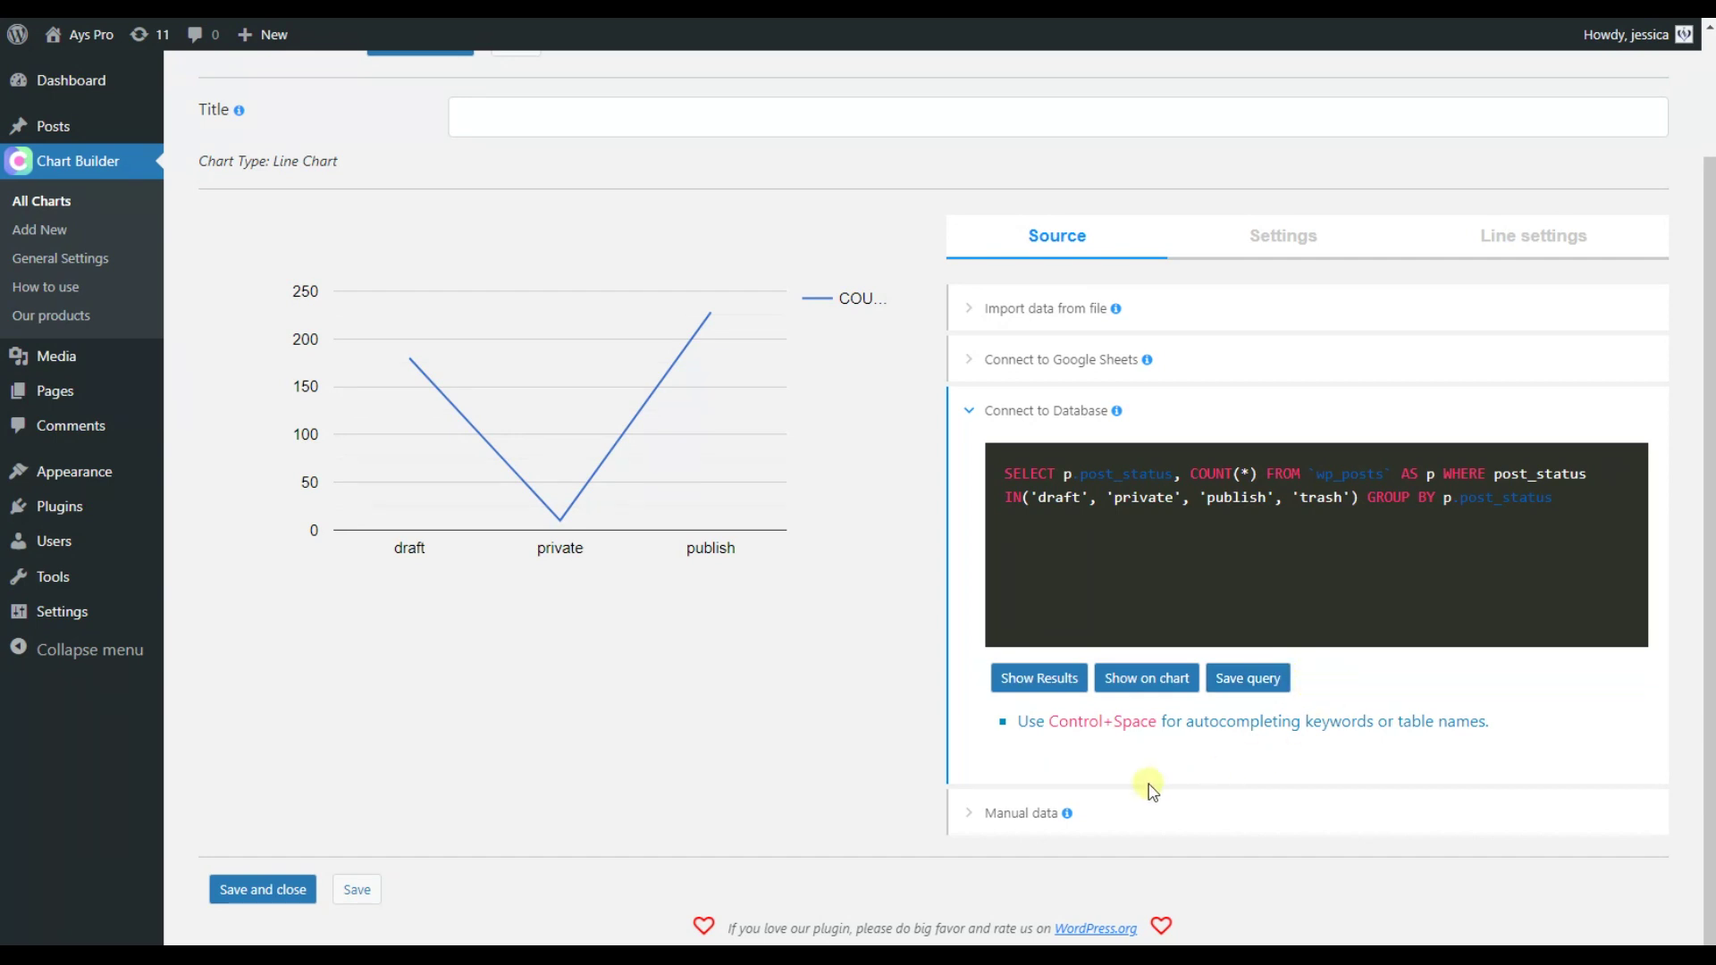
# Step: Open the manual data table and add a row for Russia with population 500
pyautogui.click(1044, 821)
pyautogui.scroll(-1, 879, 694)
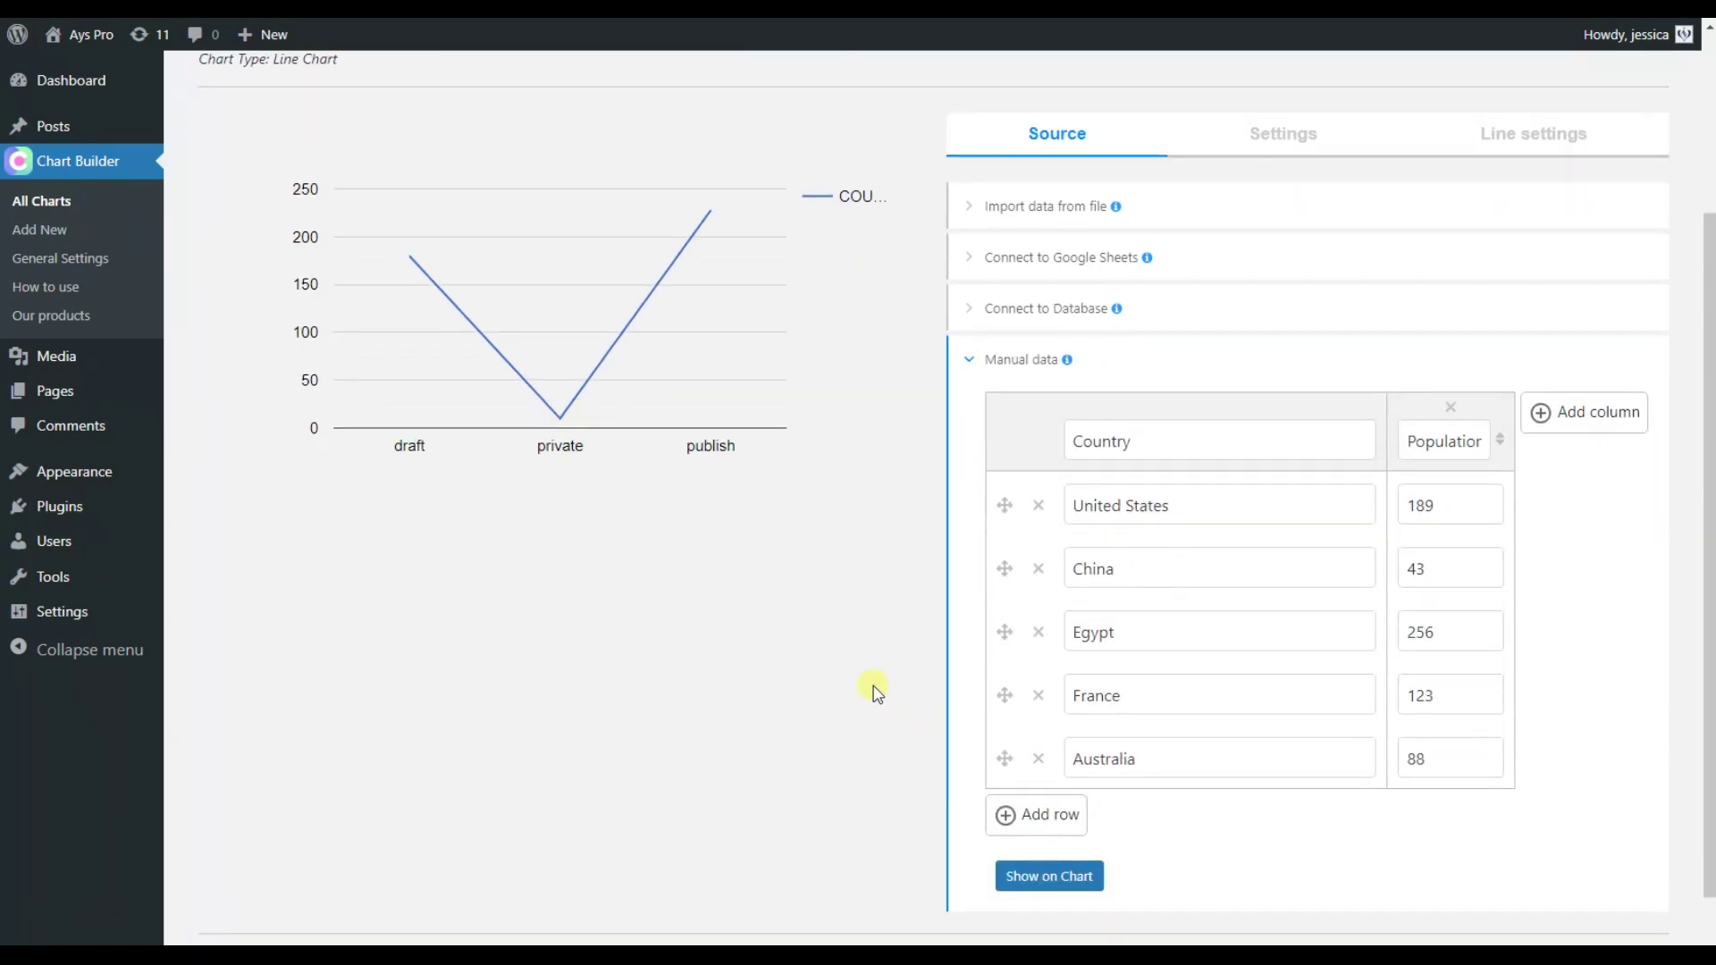
pyautogui.scroll(-1, 875, 695)
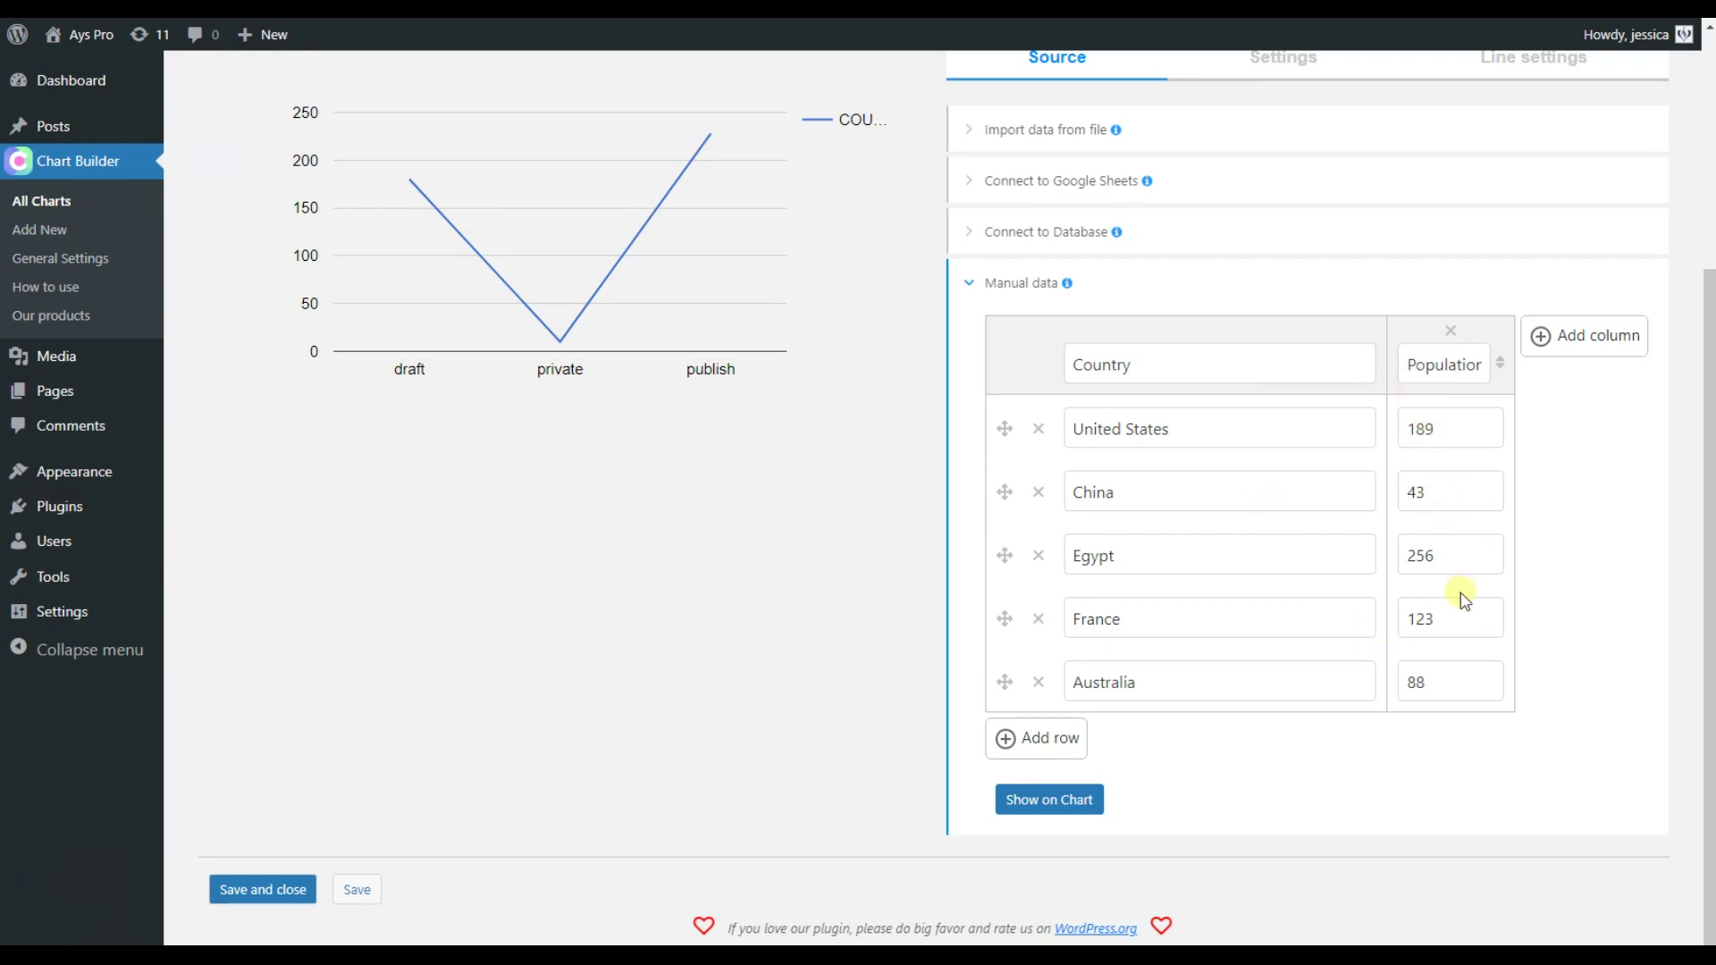
pyautogui.click(1077, 745)
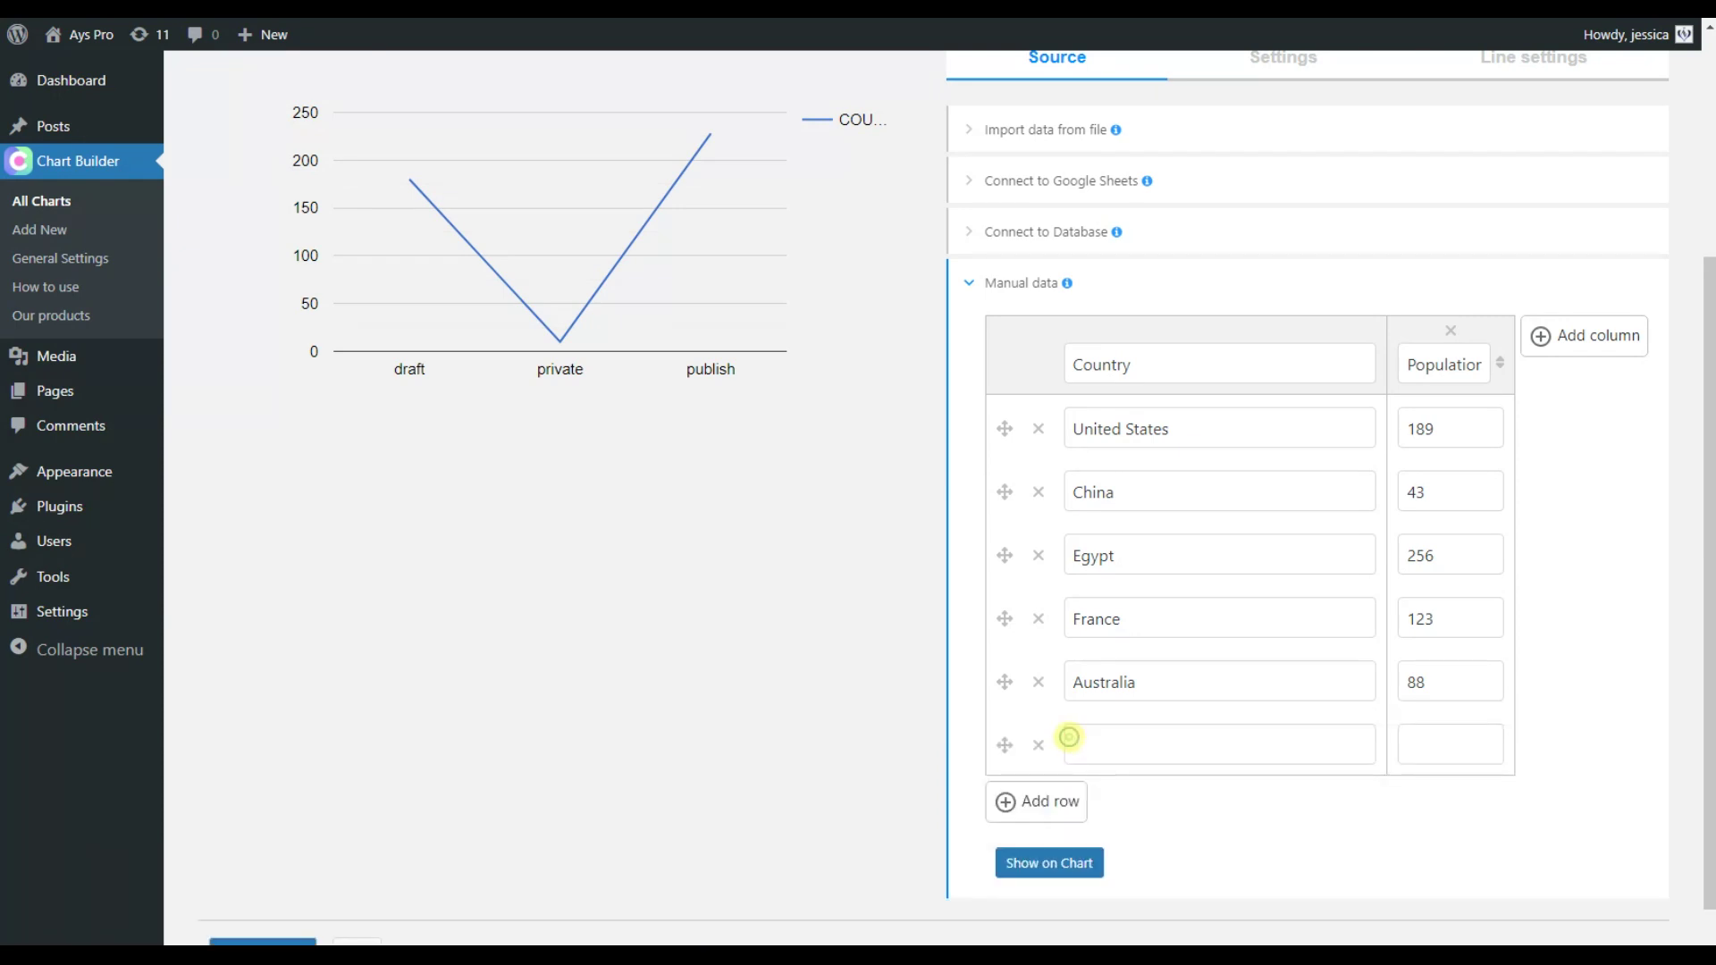
pyautogui.click(1094, 747)
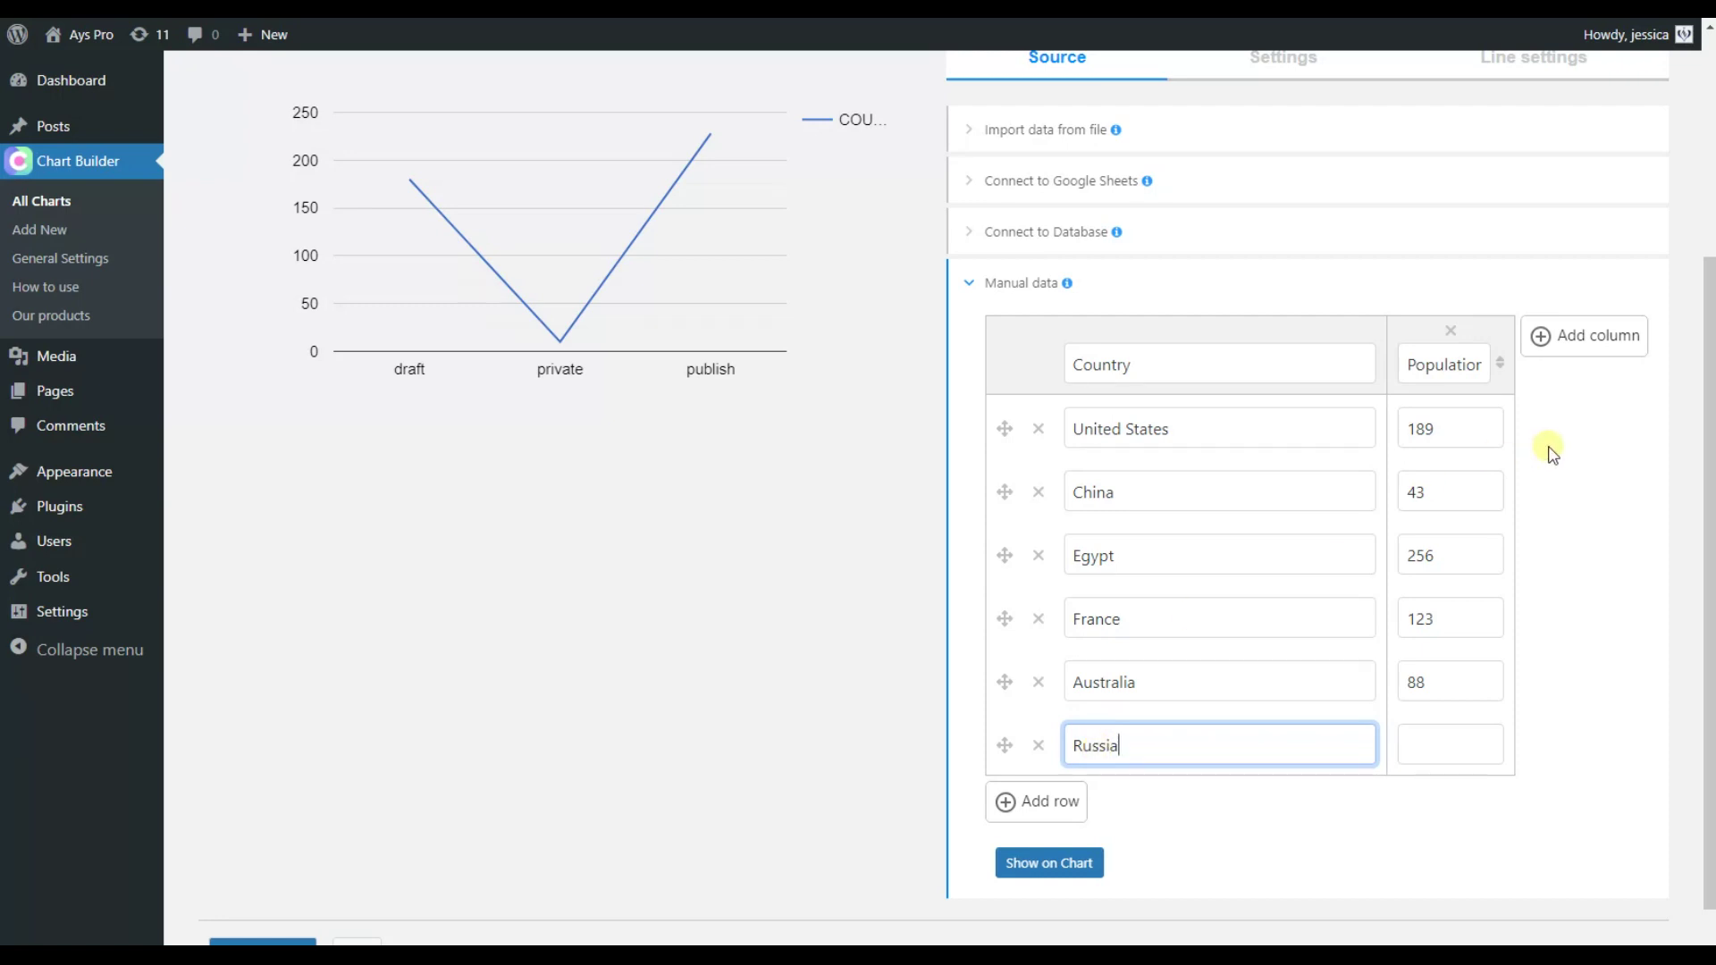
pyautogui.click(1457, 745)
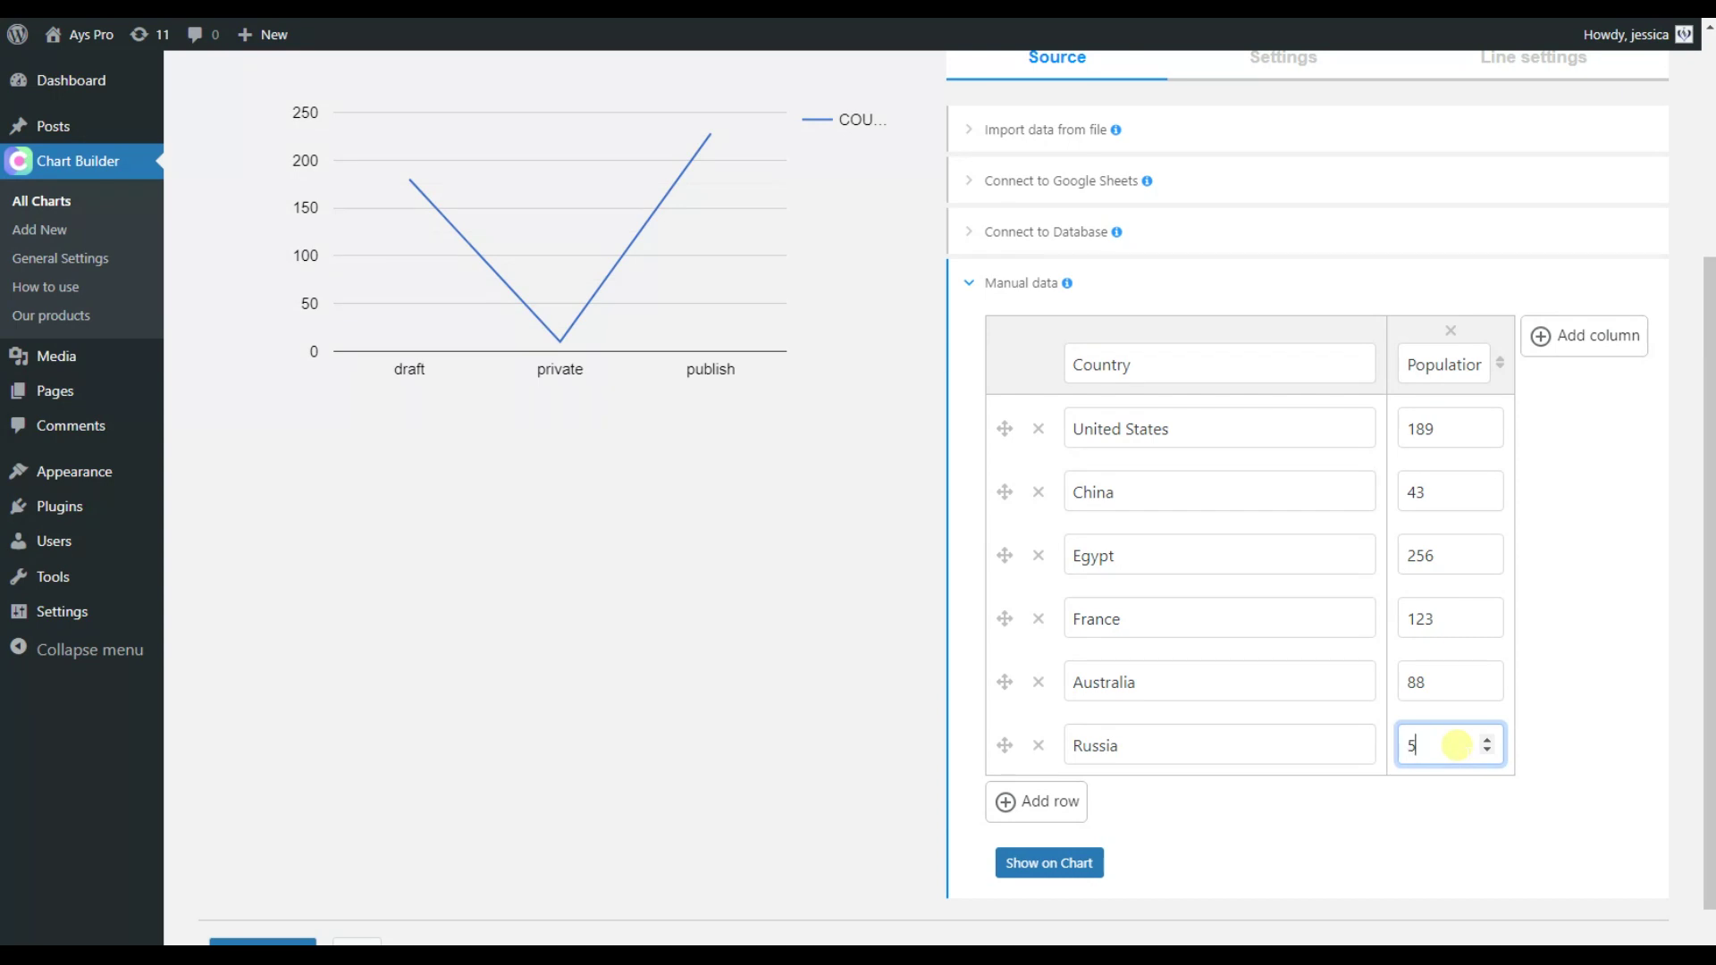
pyautogui.click(1561, 615)
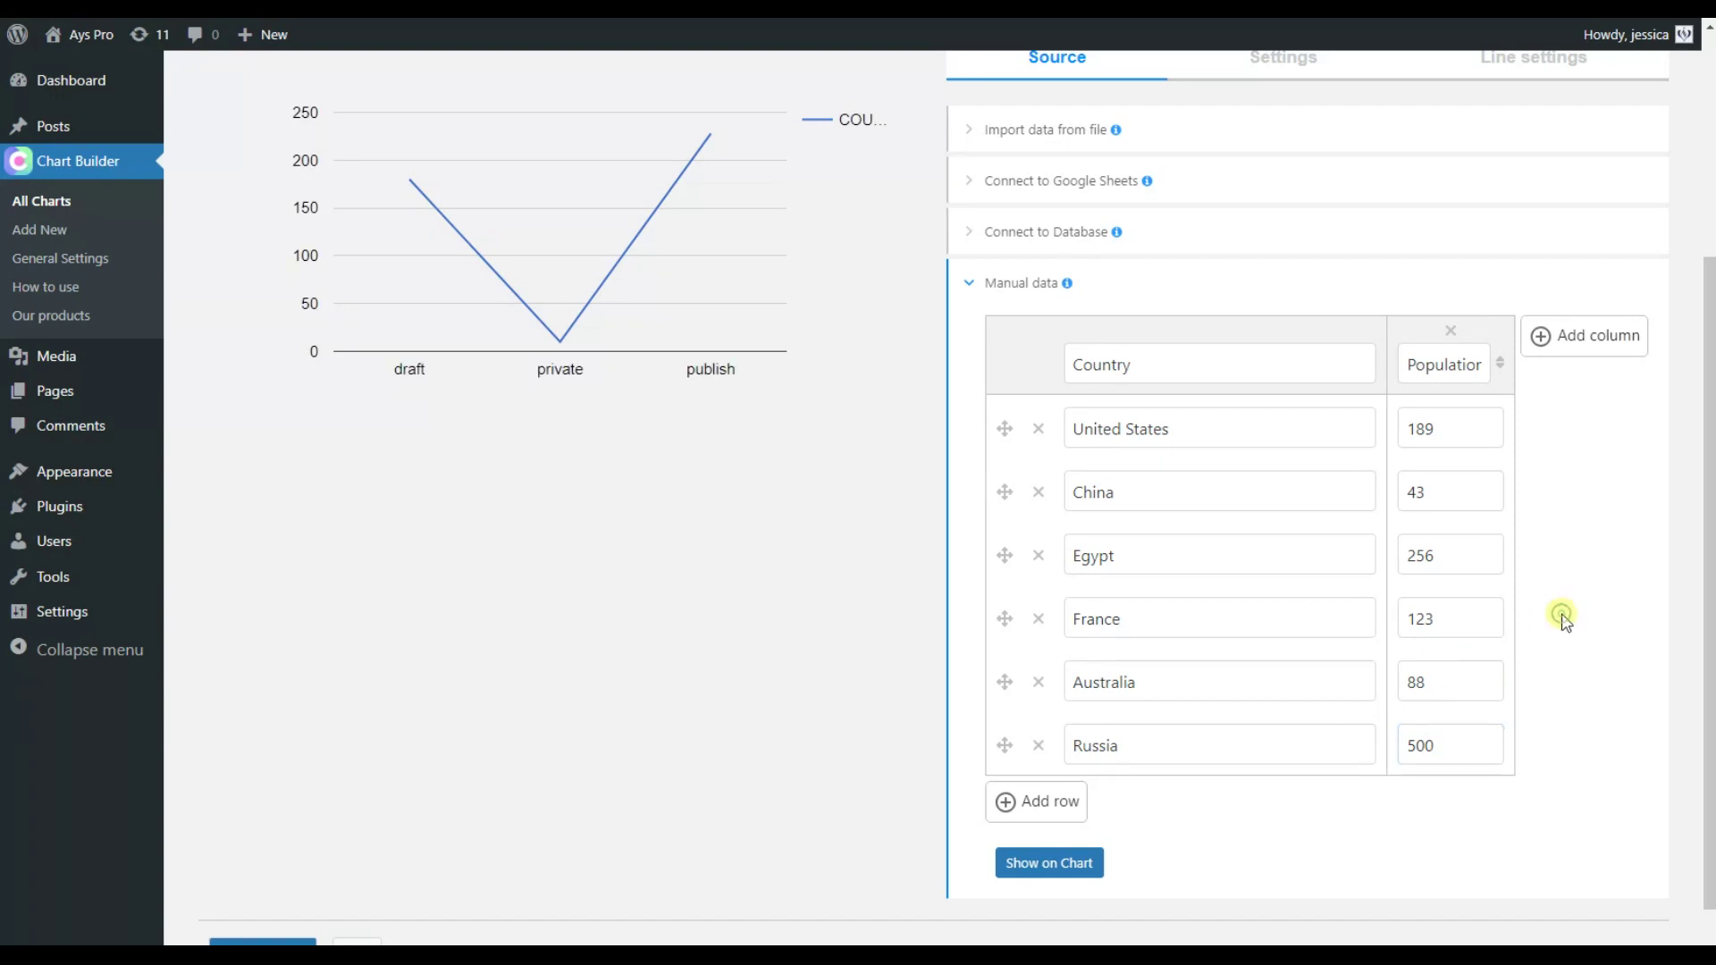
# Step: Add a new column to the table and redraw the chart with the manual data
pyautogui.click(1599, 356)
pyautogui.click(1482, 366)
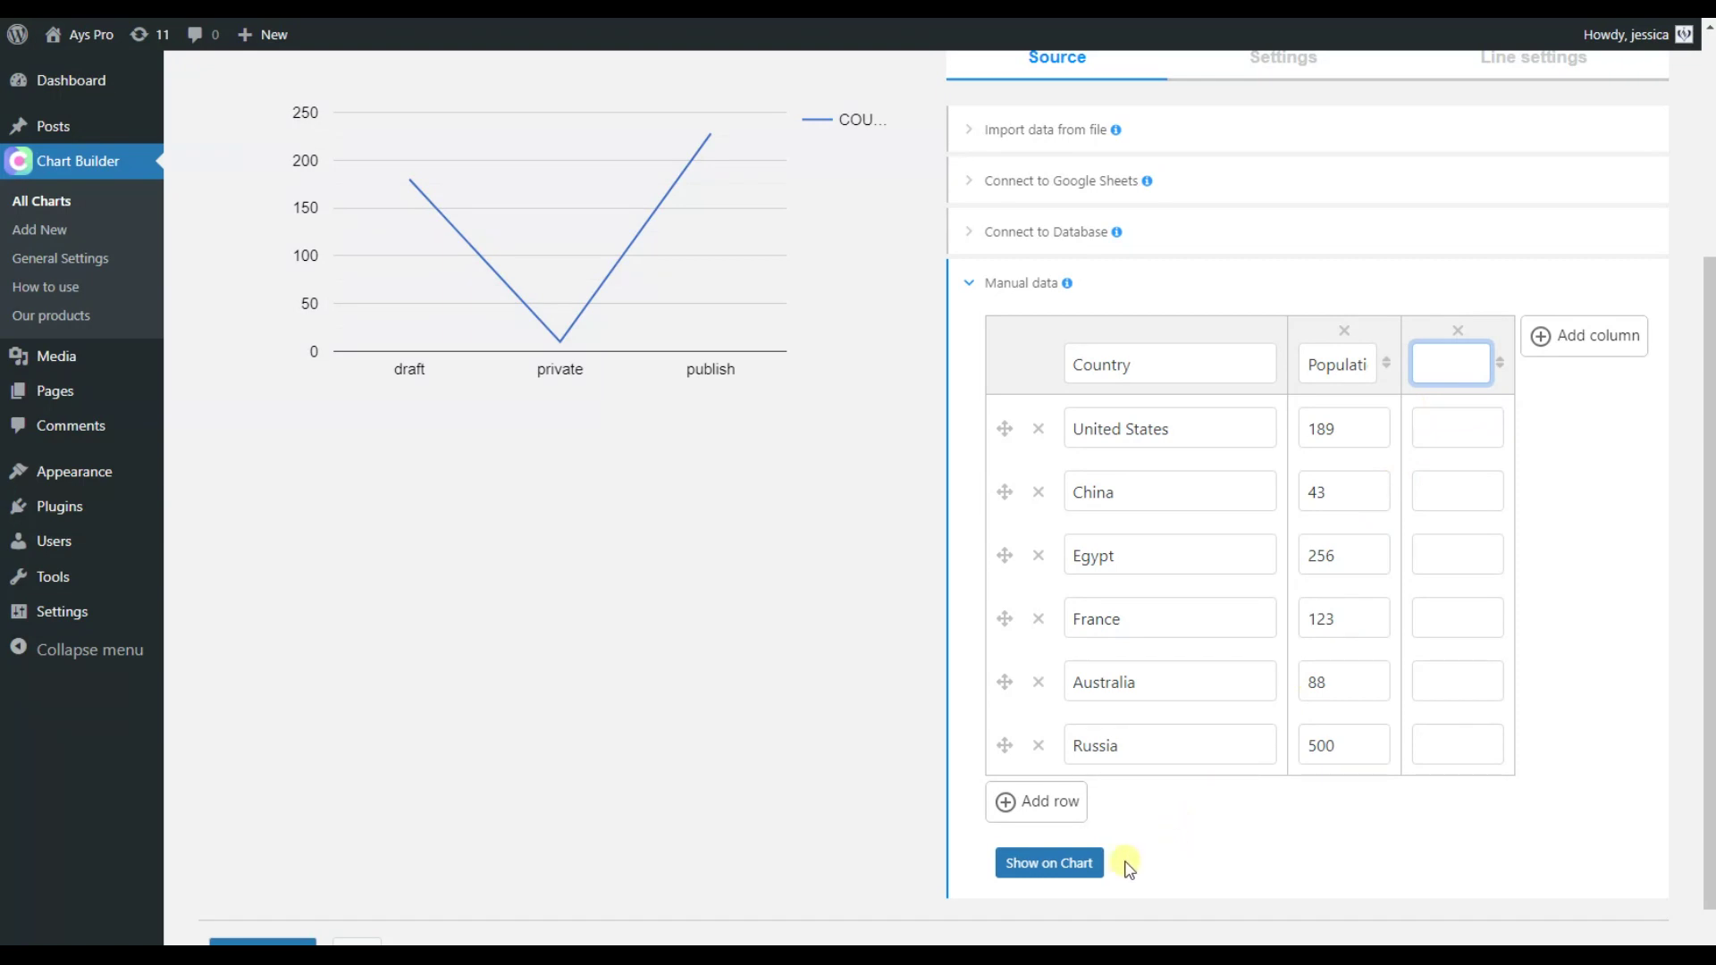
pyautogui.click(1065, 872)
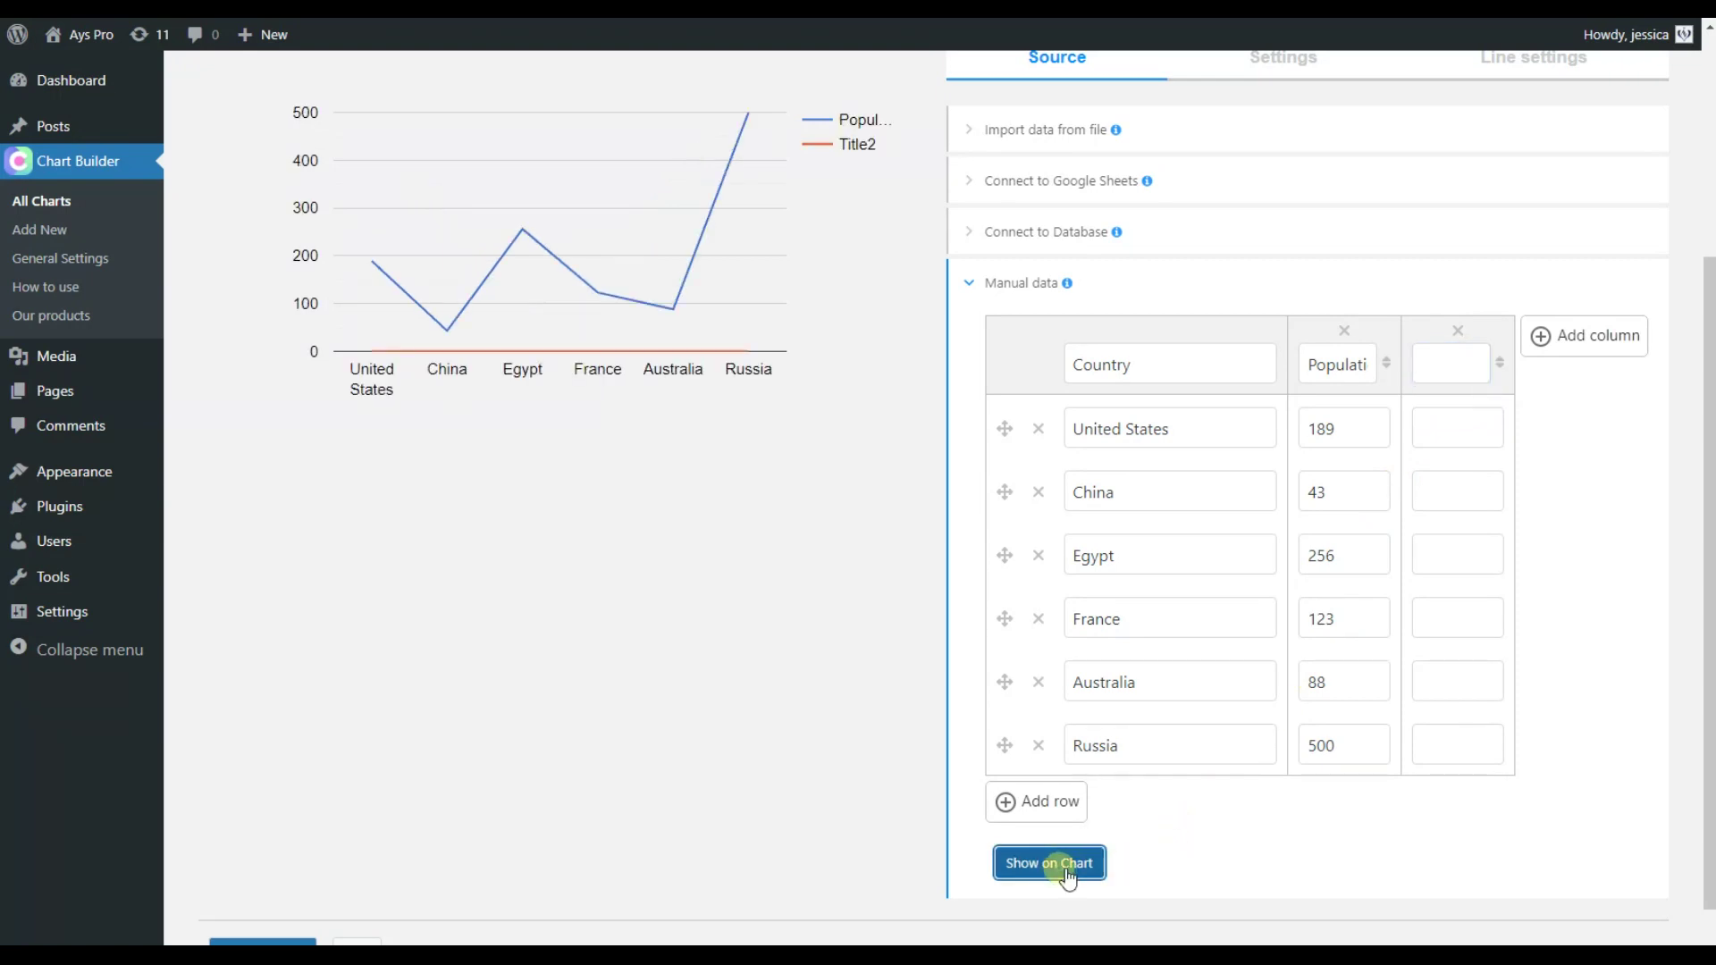
pyautogui.scroll(3, 790, 678)
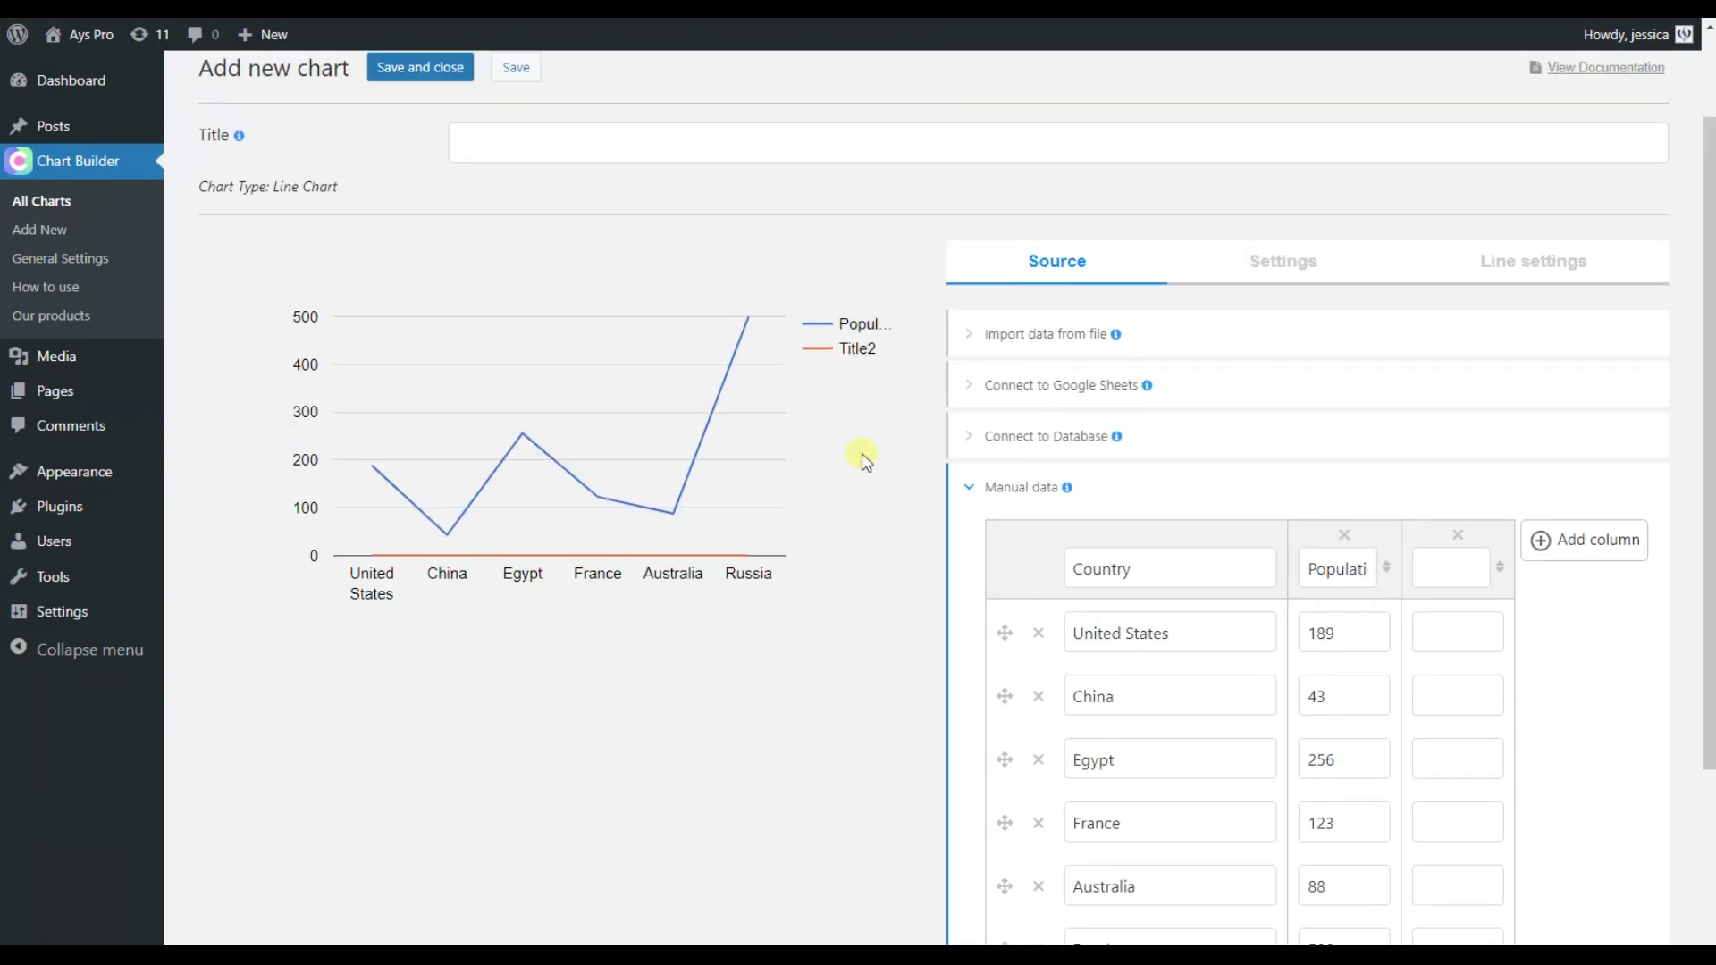
pyautogui.scroll(-1, 685, 628)
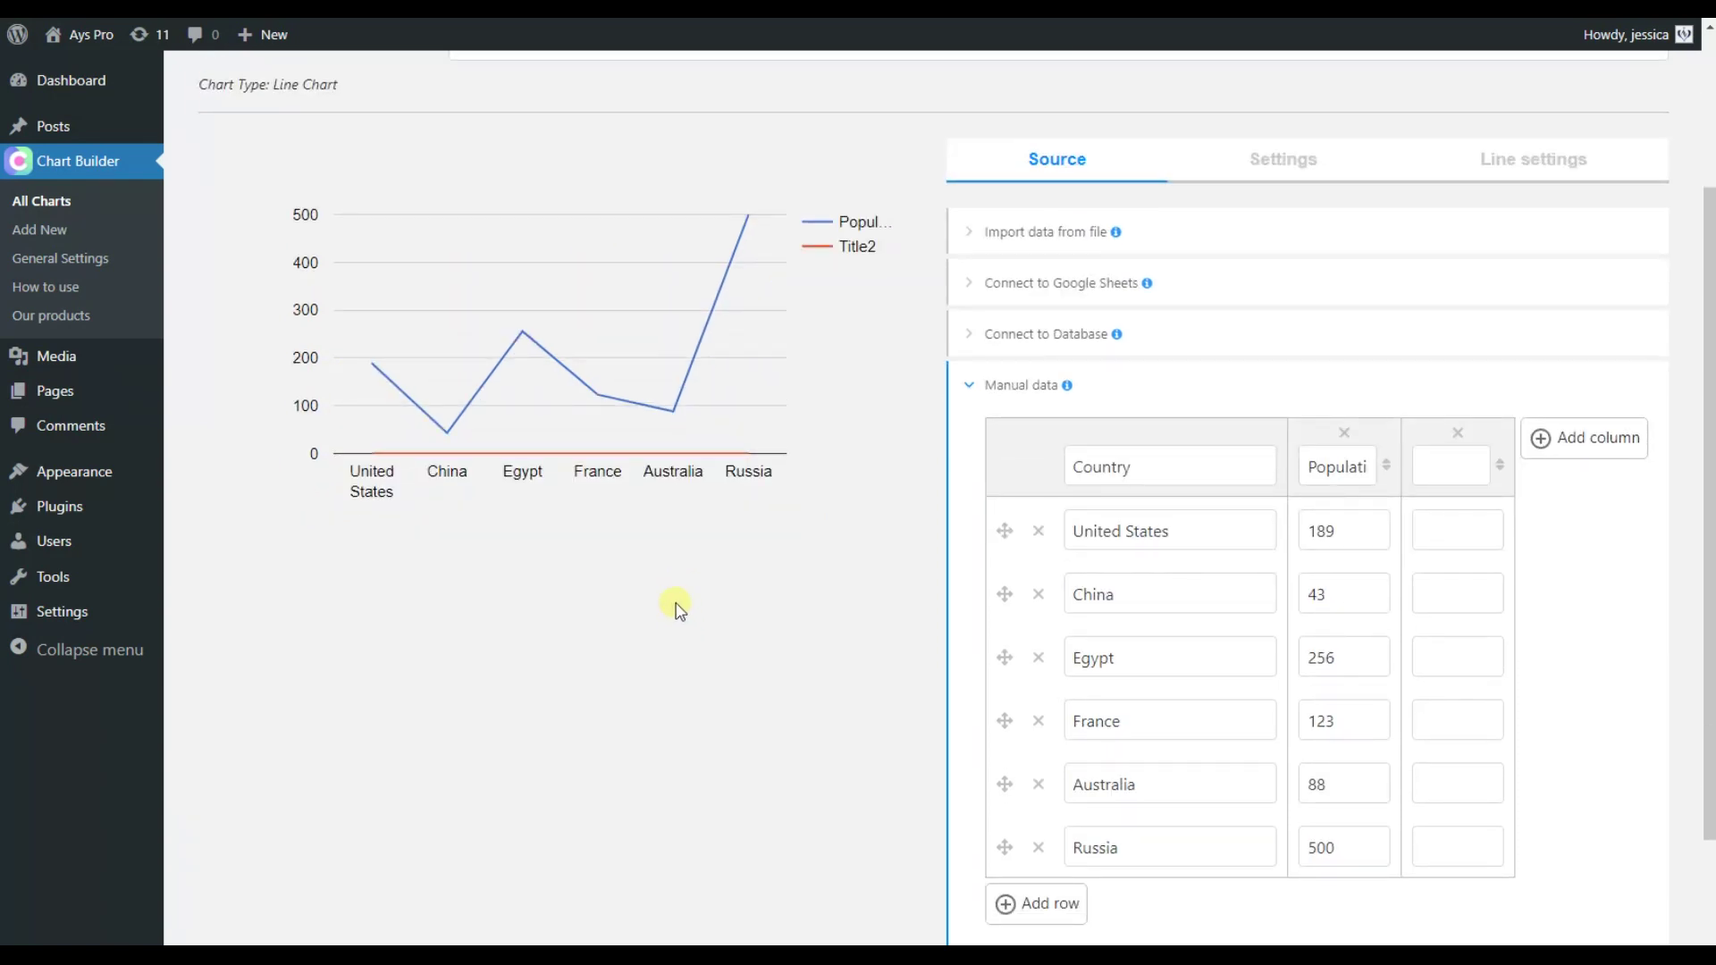
pyautogui.scroll(-1, 675, 612)
pyautogui.scroll(1, 675, 613)
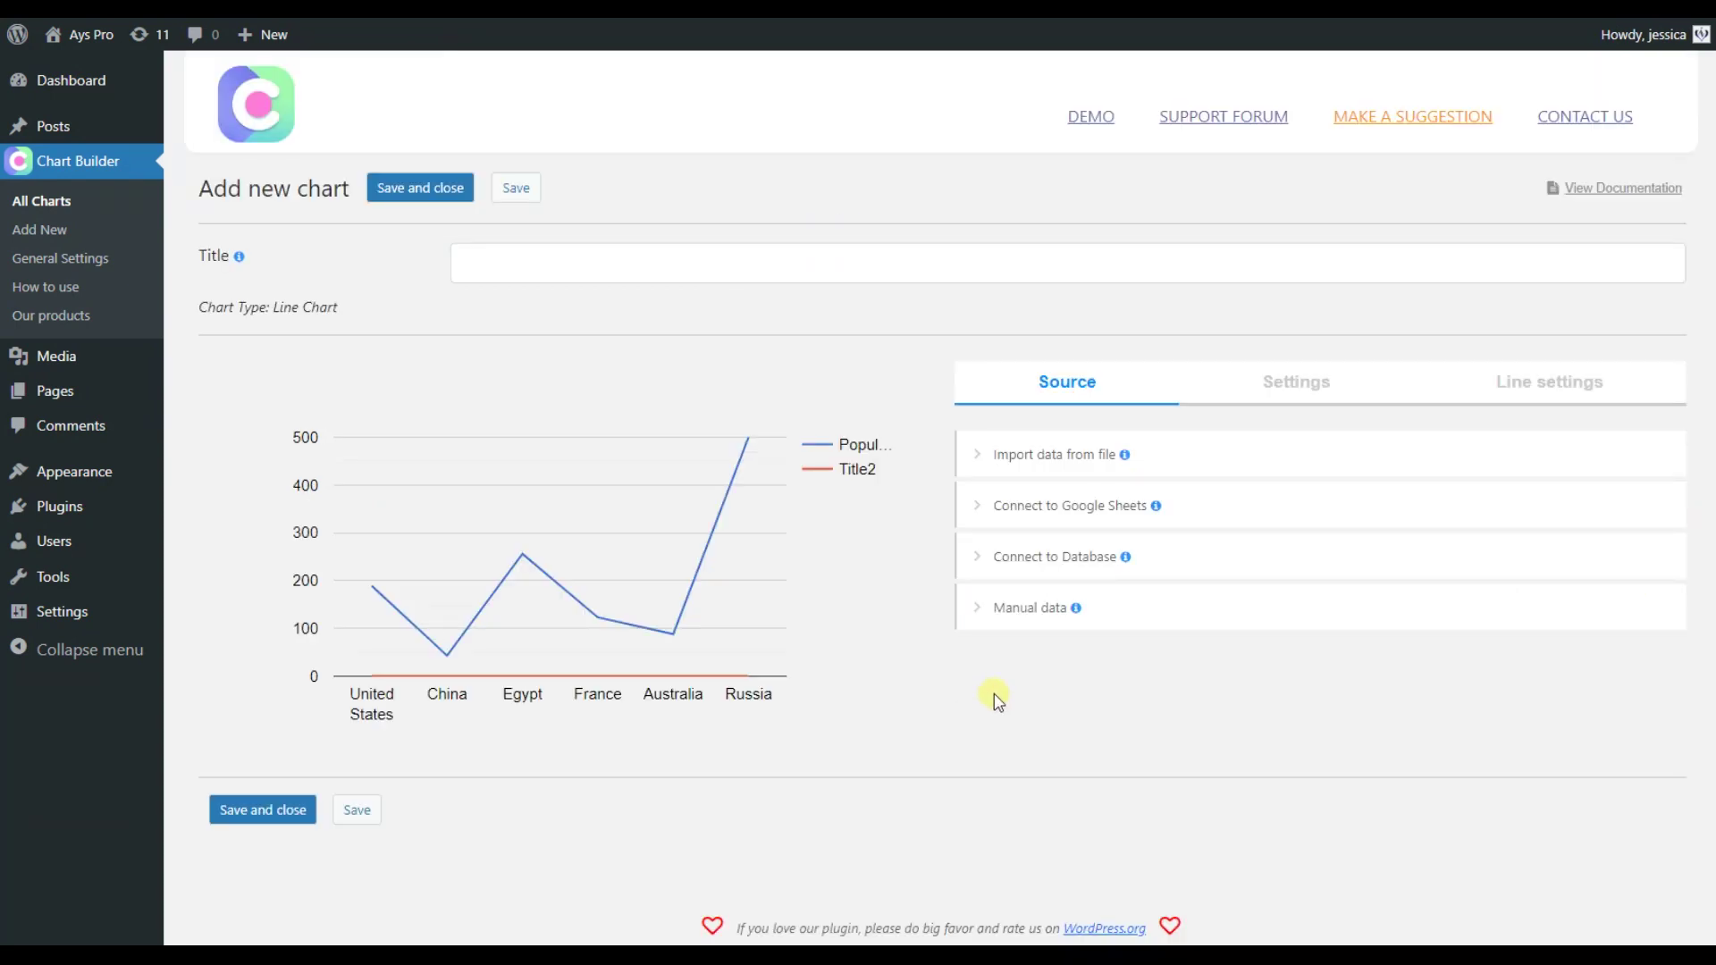
# Step: Follow the Google Sheets notice to the Integrations settings and display the seven-step setup instructions
pyautogui.click(1129, 516)
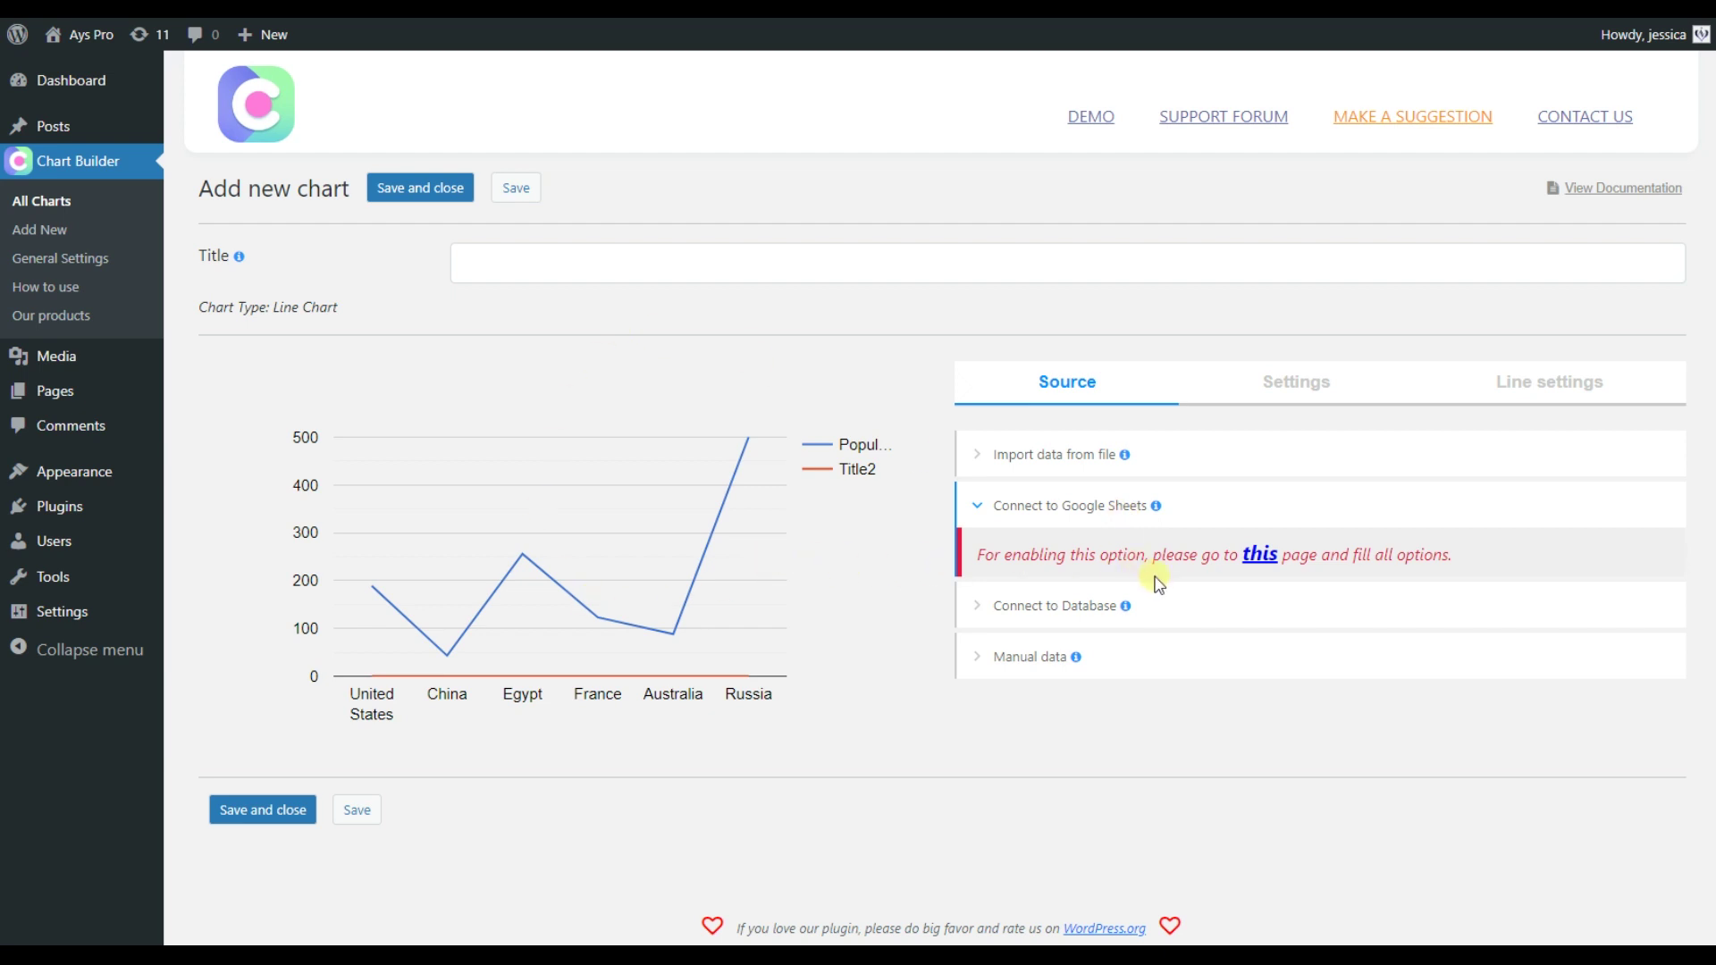
pyautogui.click(1260, 554)
pyautogui.moveTo(492, 490)
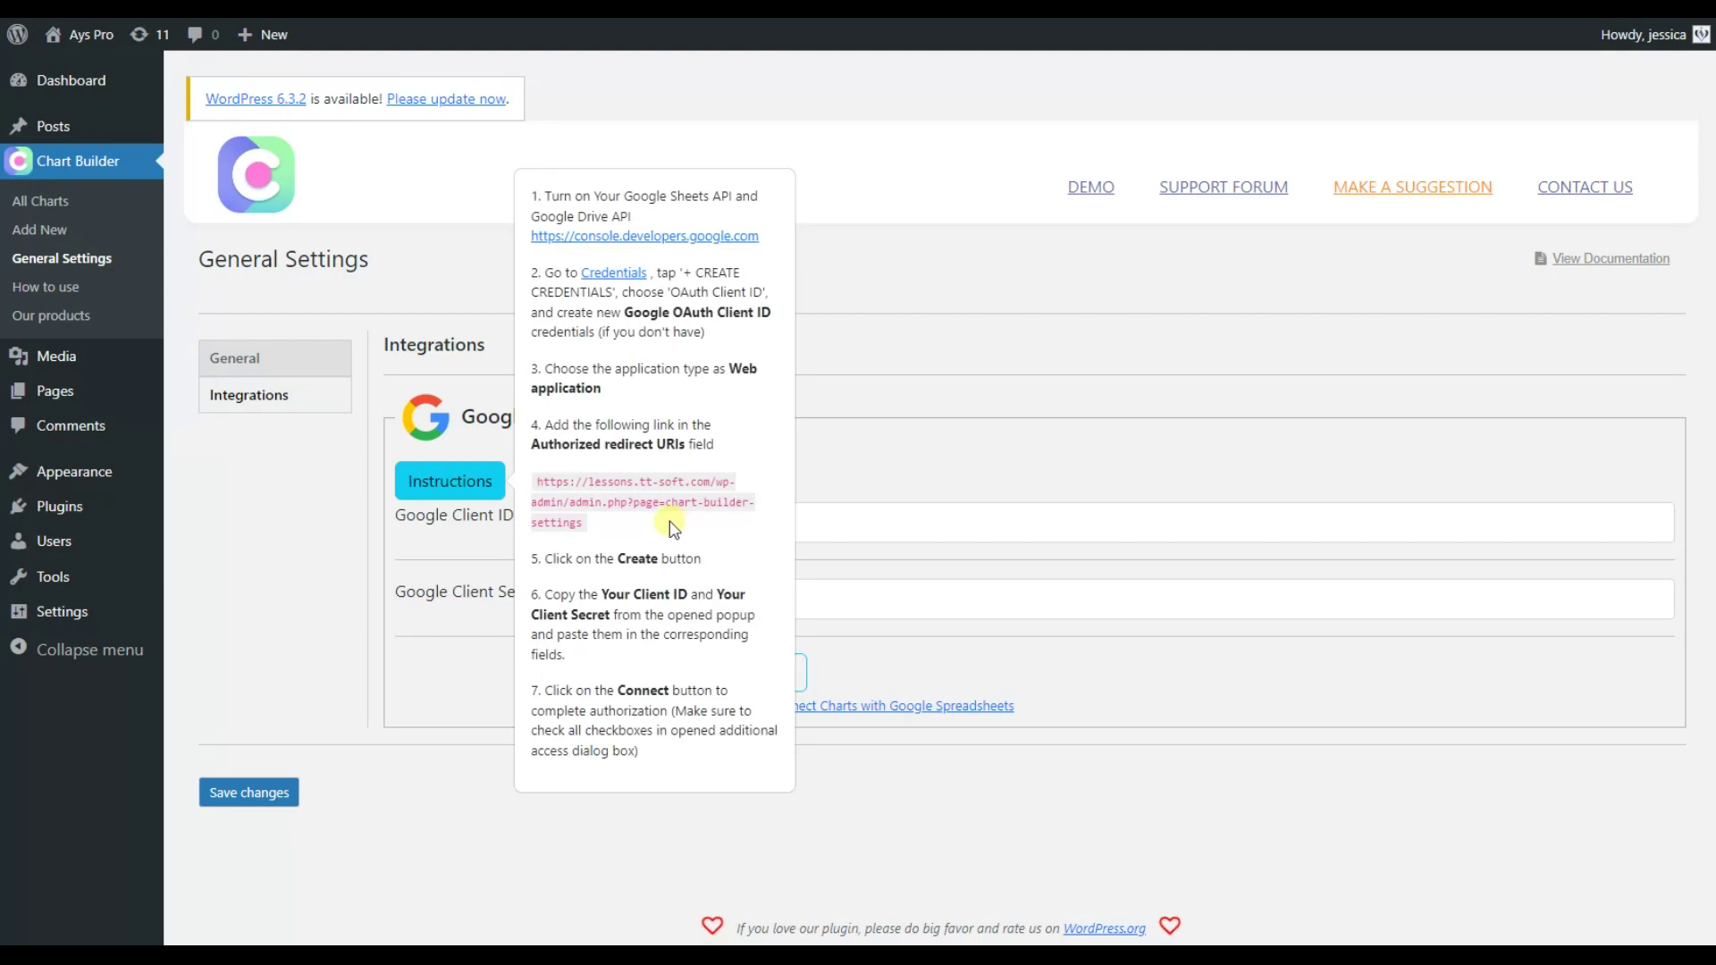
pyautogui.click(483, 489)
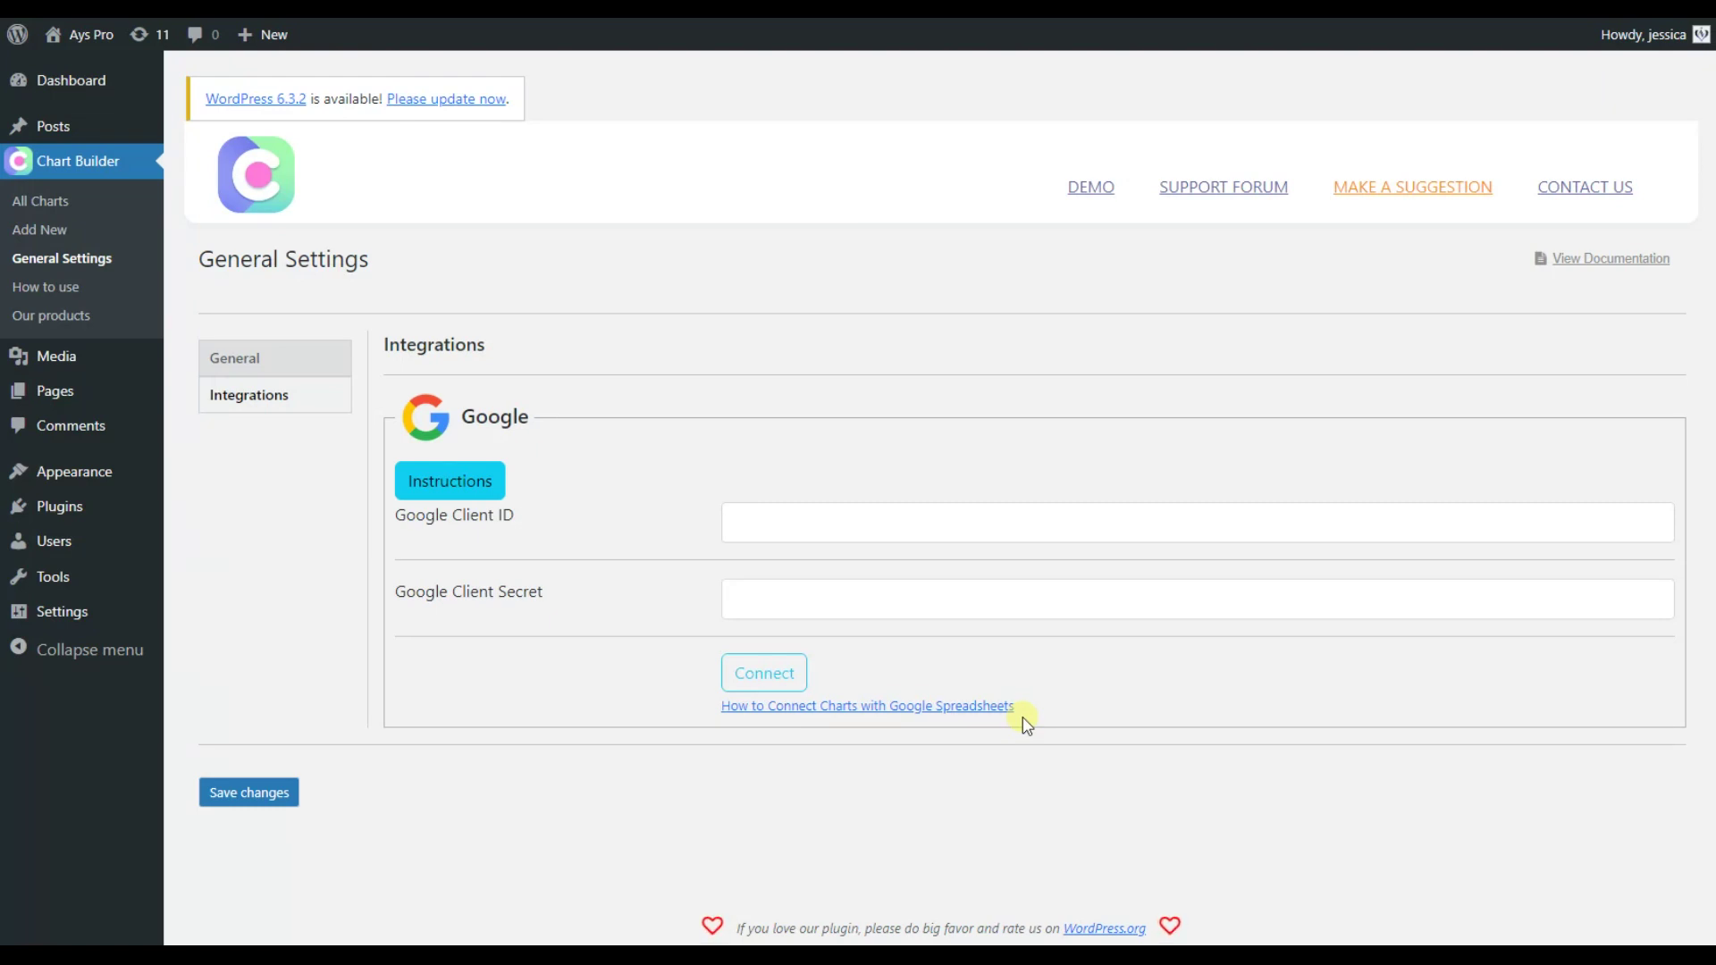
pyautogui.click(469, 478)
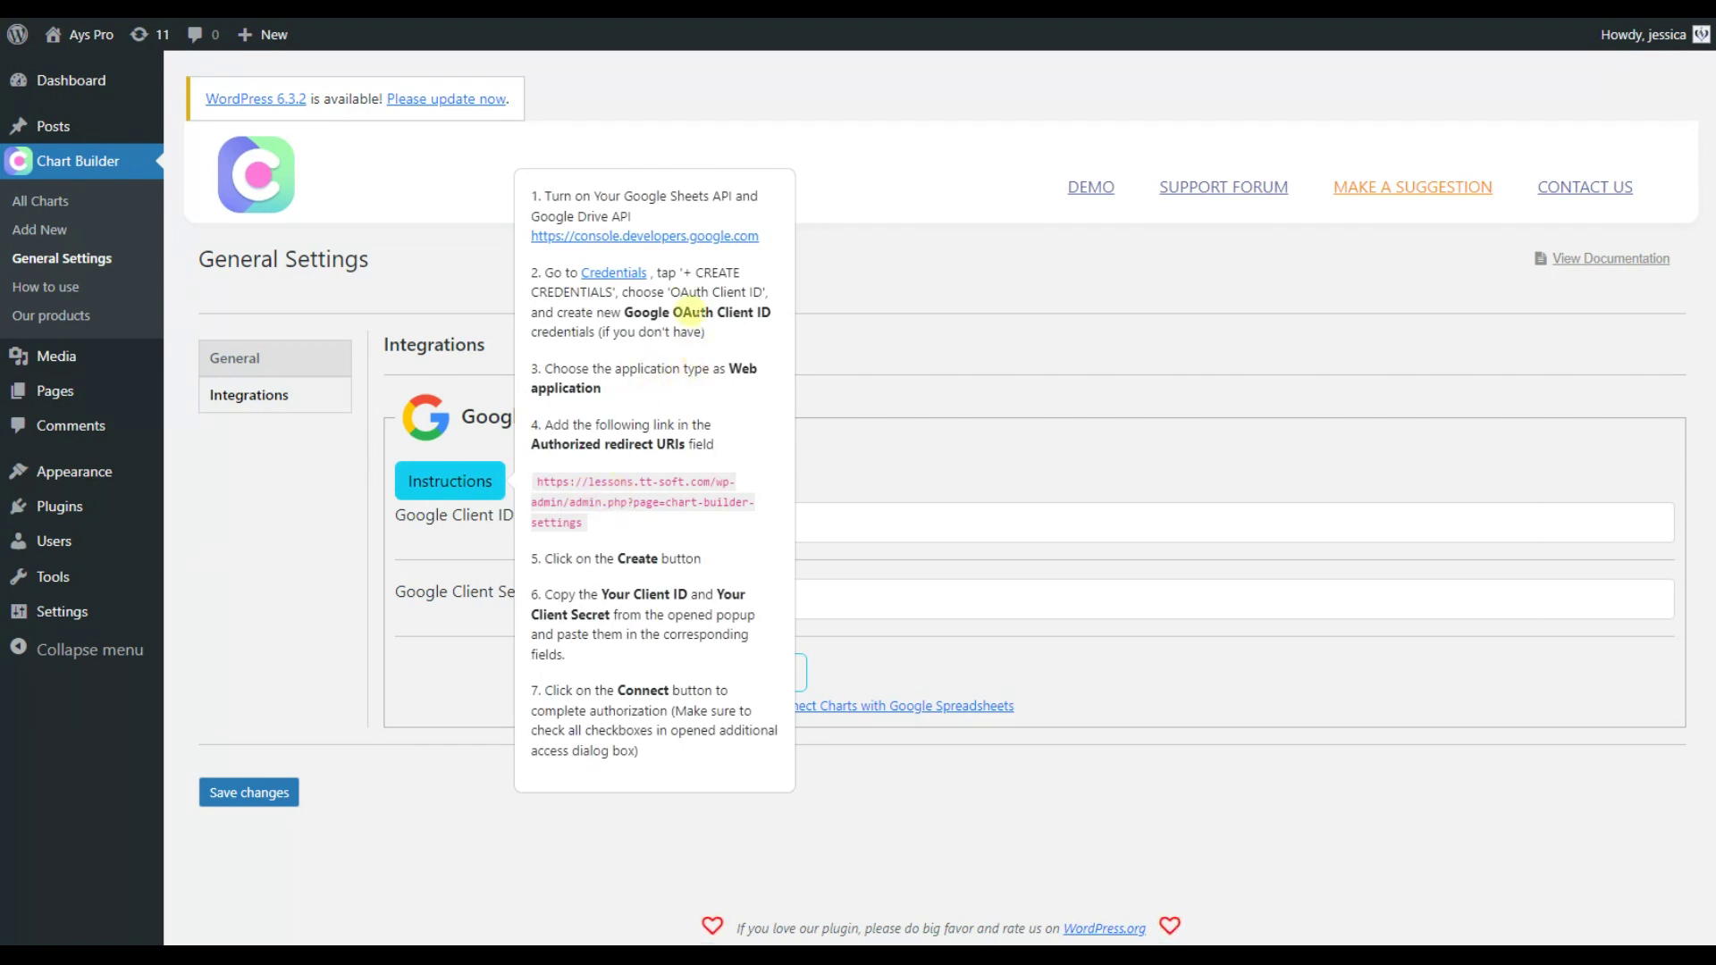
# Step: In Google Cloud Console Credentials, start a new OAuth client ID of type Web application
pyautogui.click(711, 238)
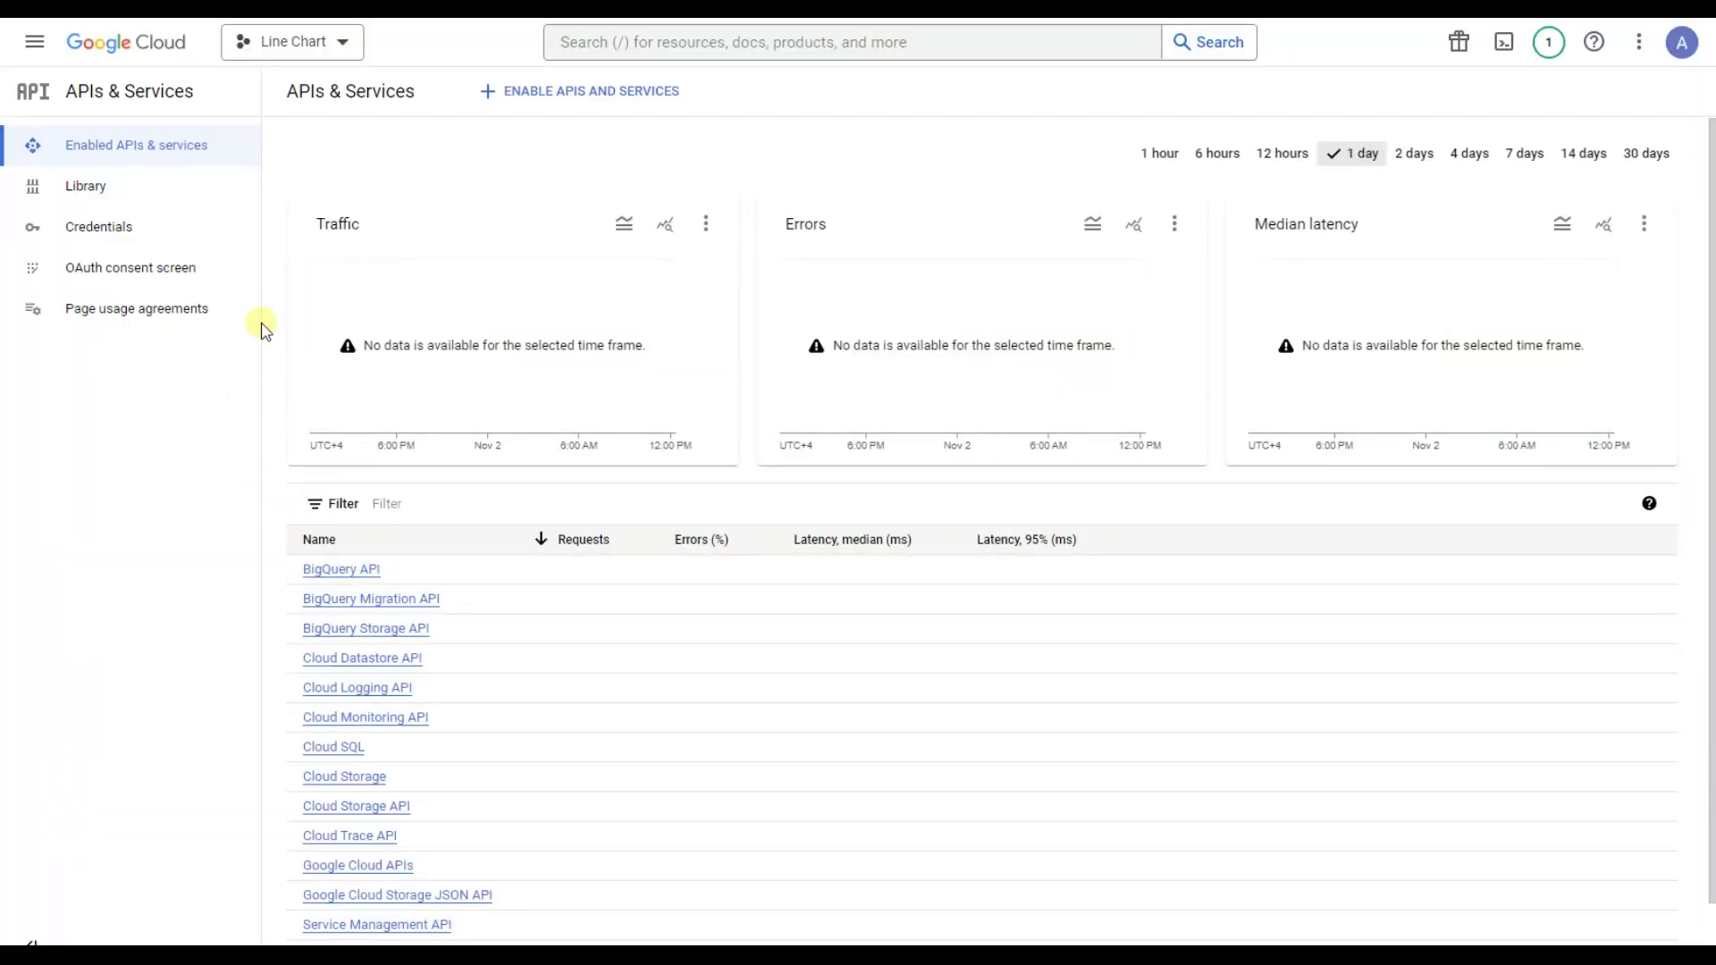
pyautogui.click(165, 238)
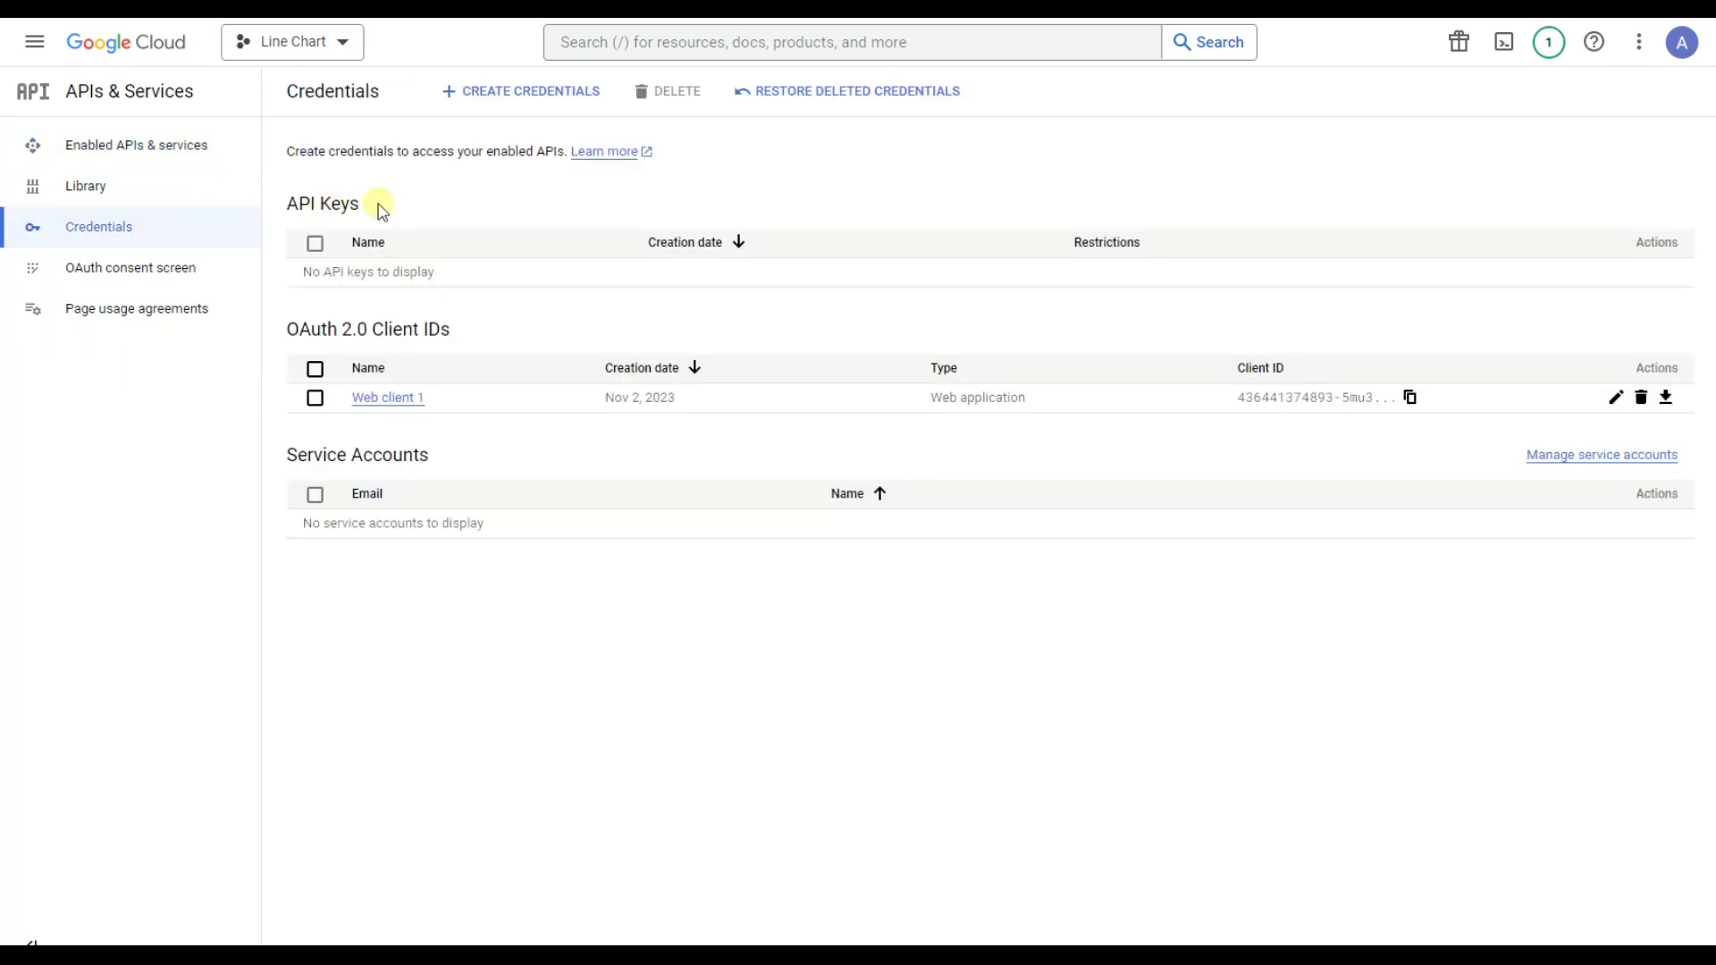
pyautogui.click(564, 95)
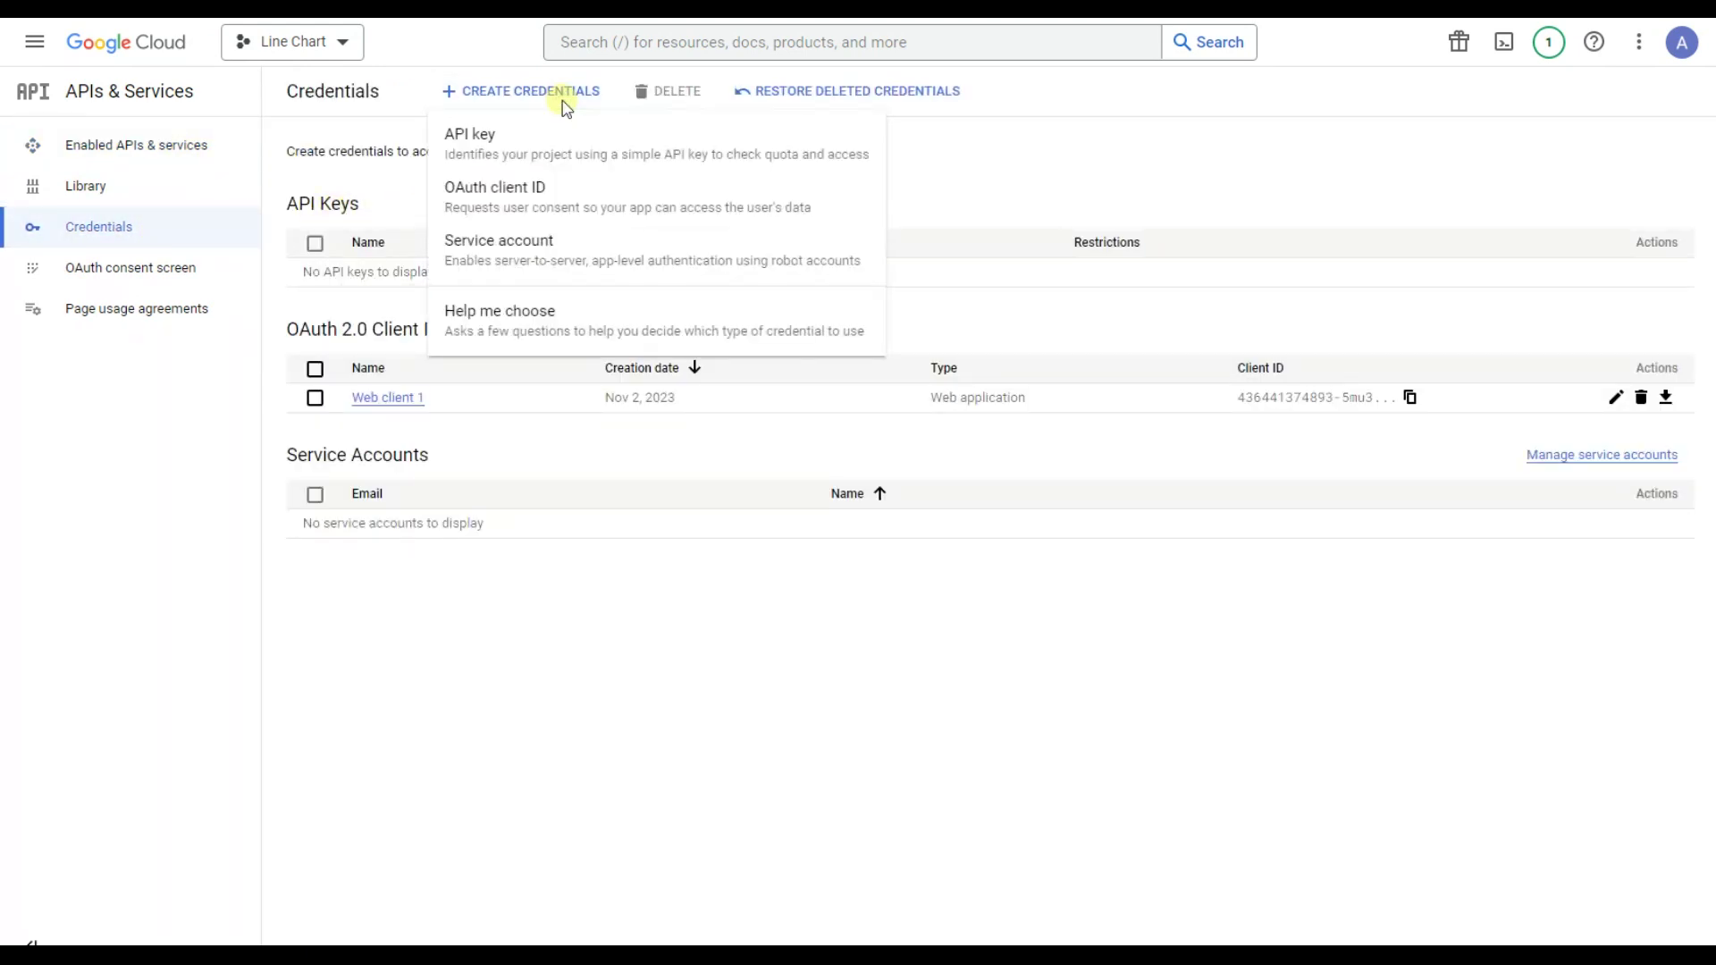
pyautogui.click(548, 200)
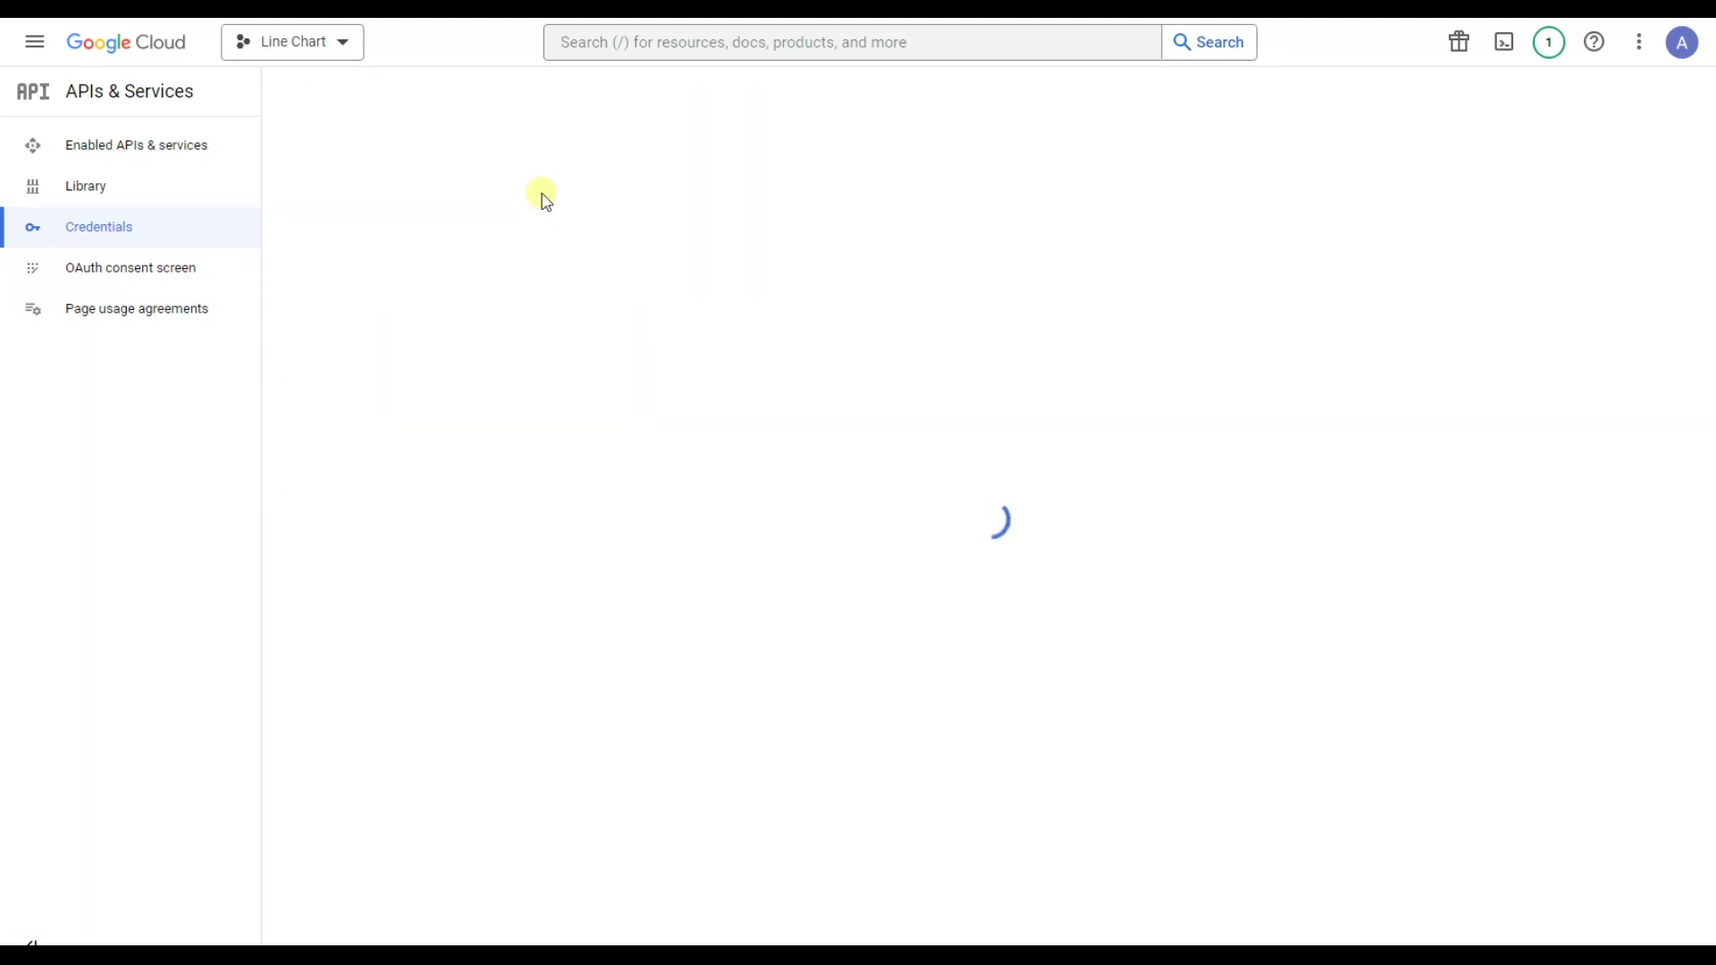
pyautogui.click(427, 239)
pyautogui.click(955, 270)
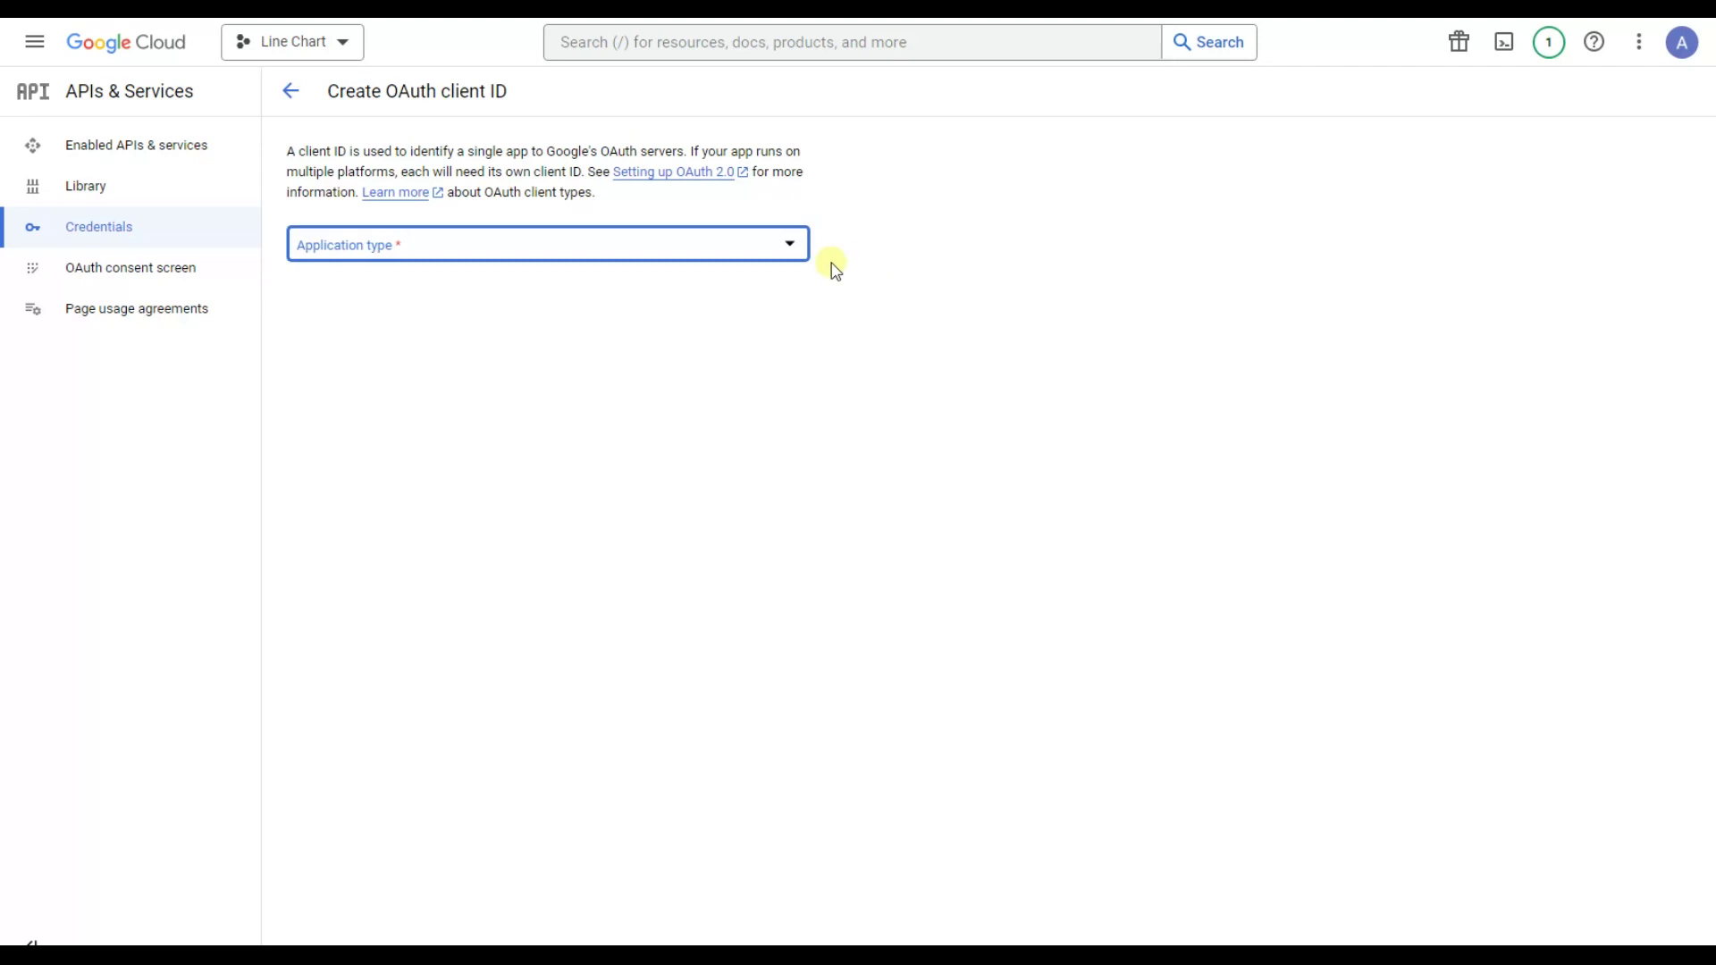
pyautogui.click(455, 253)
pyautogui.click(399, 259)
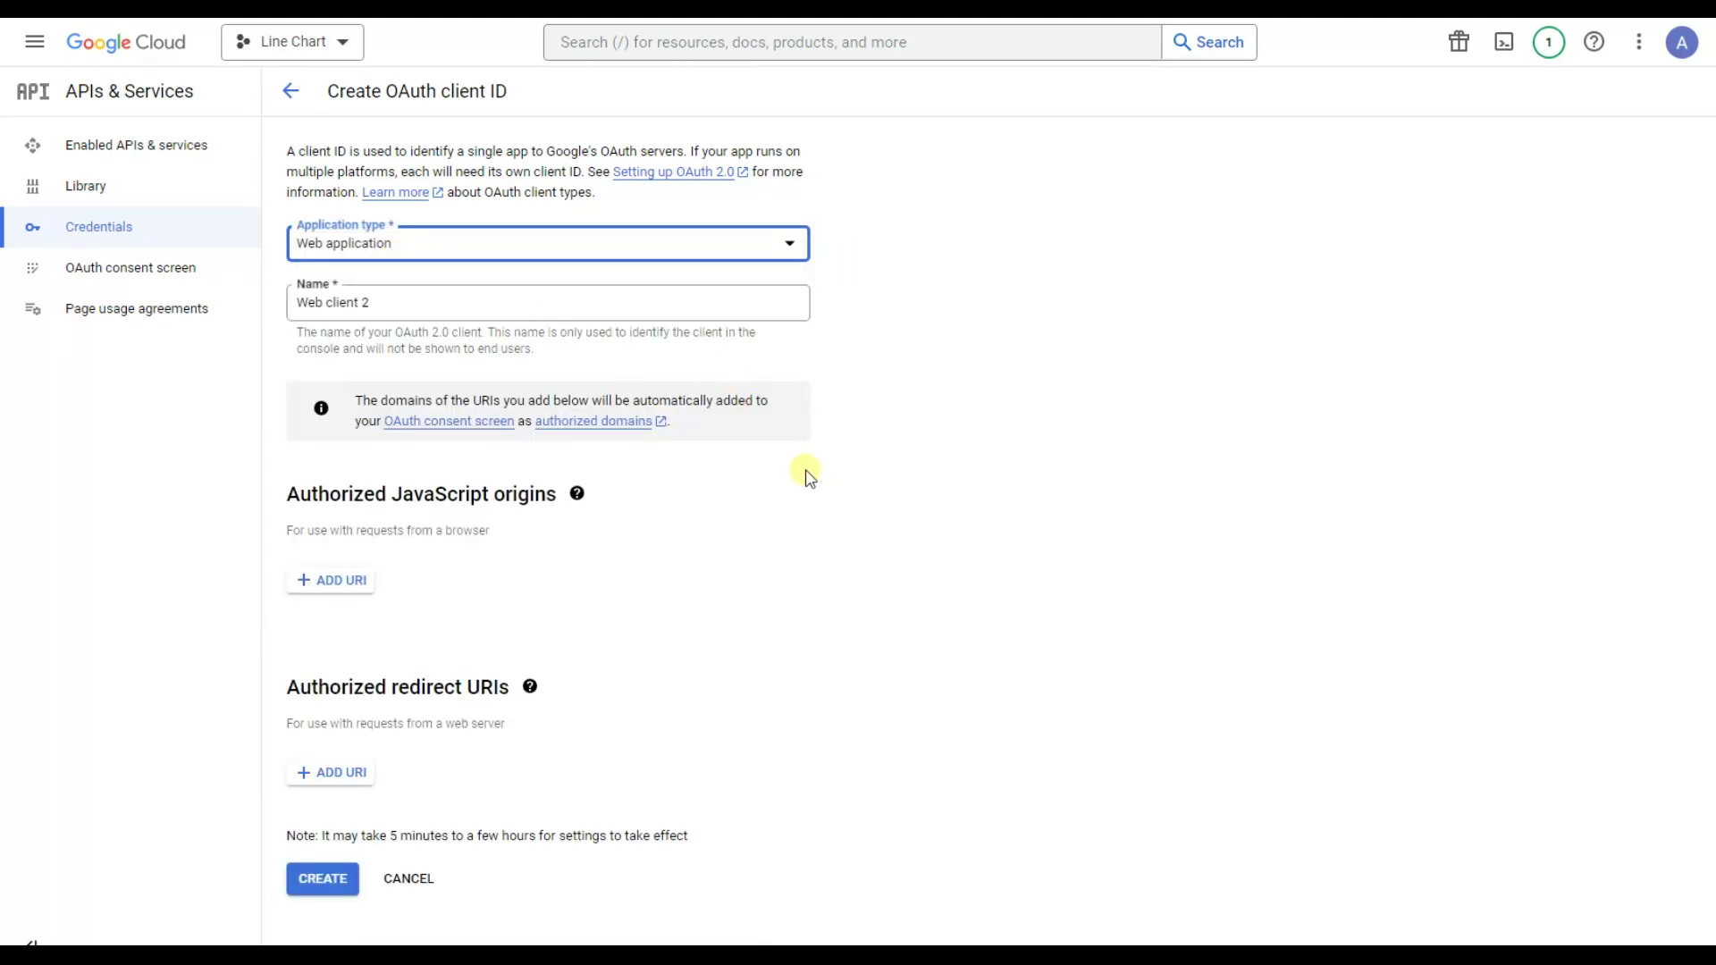
# Step: Add the Chart Builder redirect URL as an authorized redirect URI and create the client
pyautogui.click(326, 776)
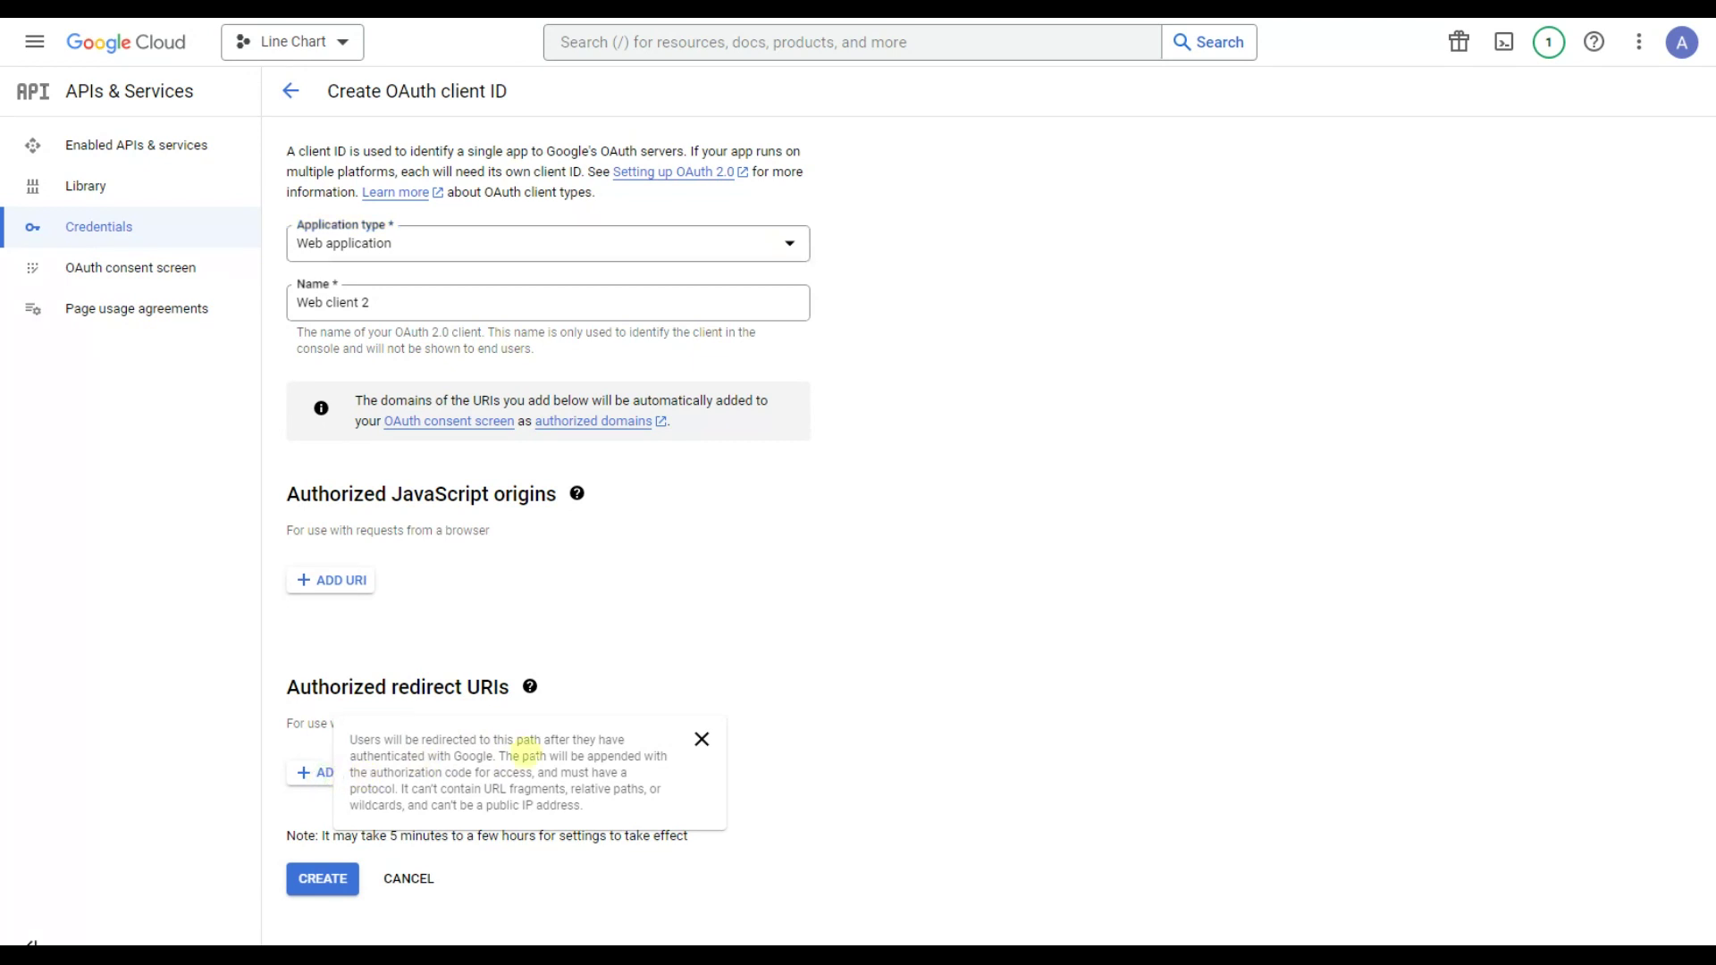
pyautogui.click(701, 740)
pyautogui.click(338, 776)
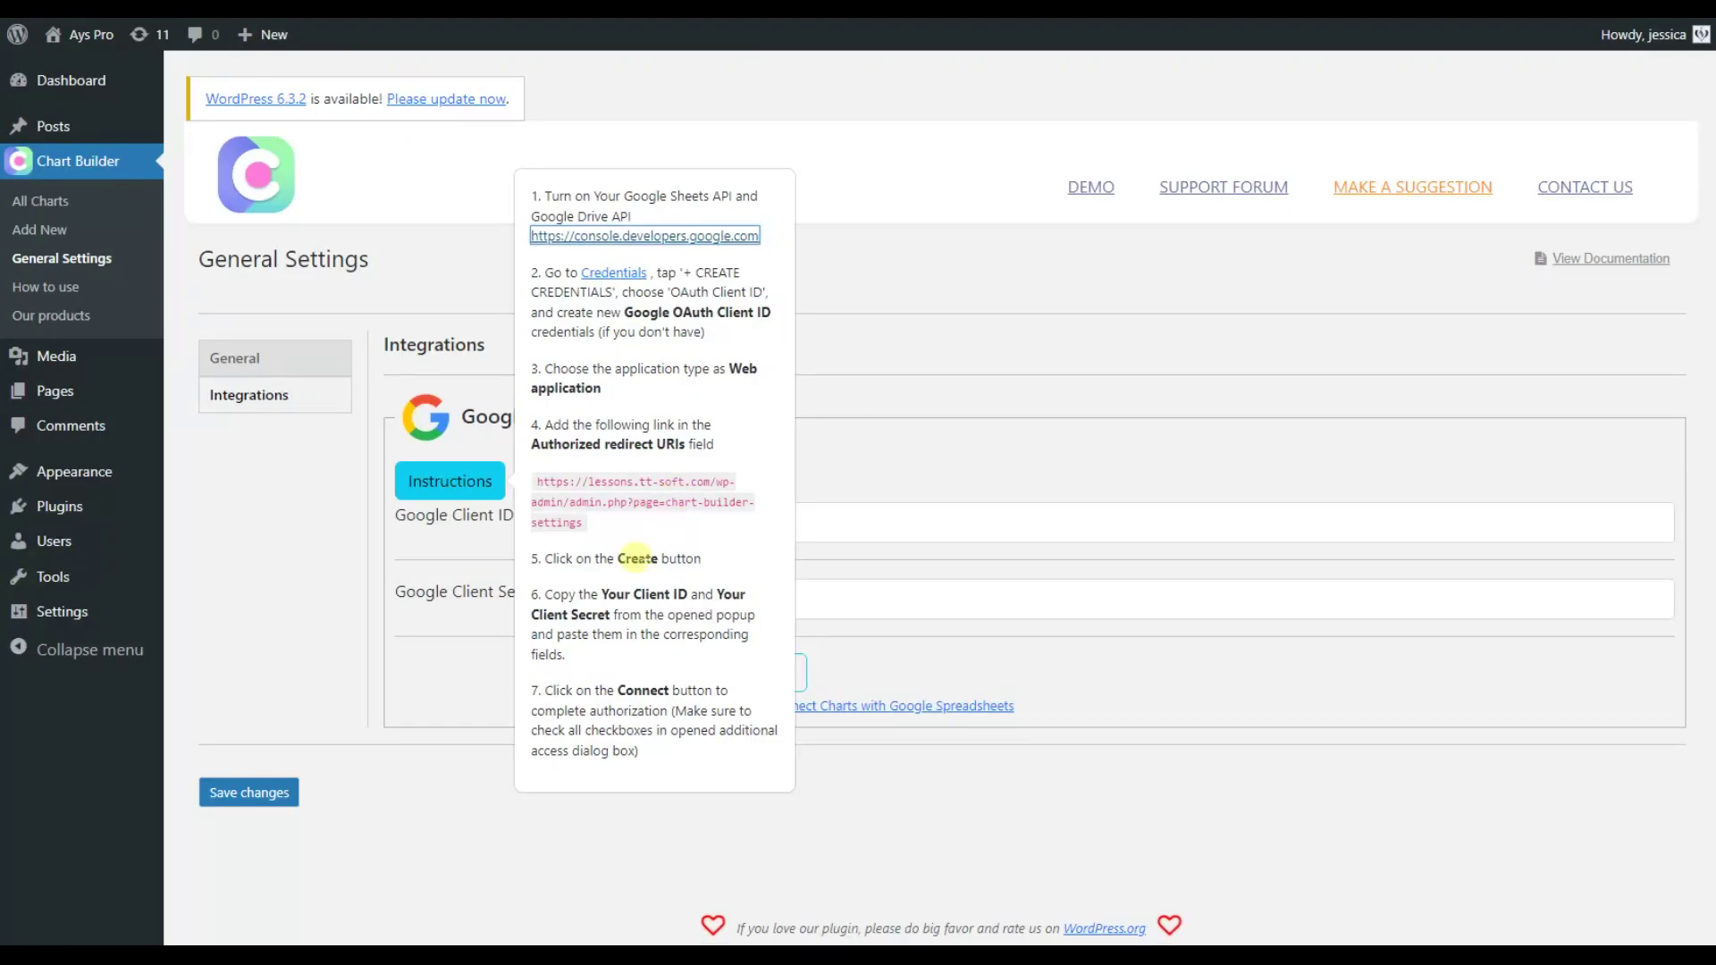
pyautogui.moveTo(583, 525); pyautogui.dragTo(536, 476)
pyautogui.hotkey('ctrl', 'c')
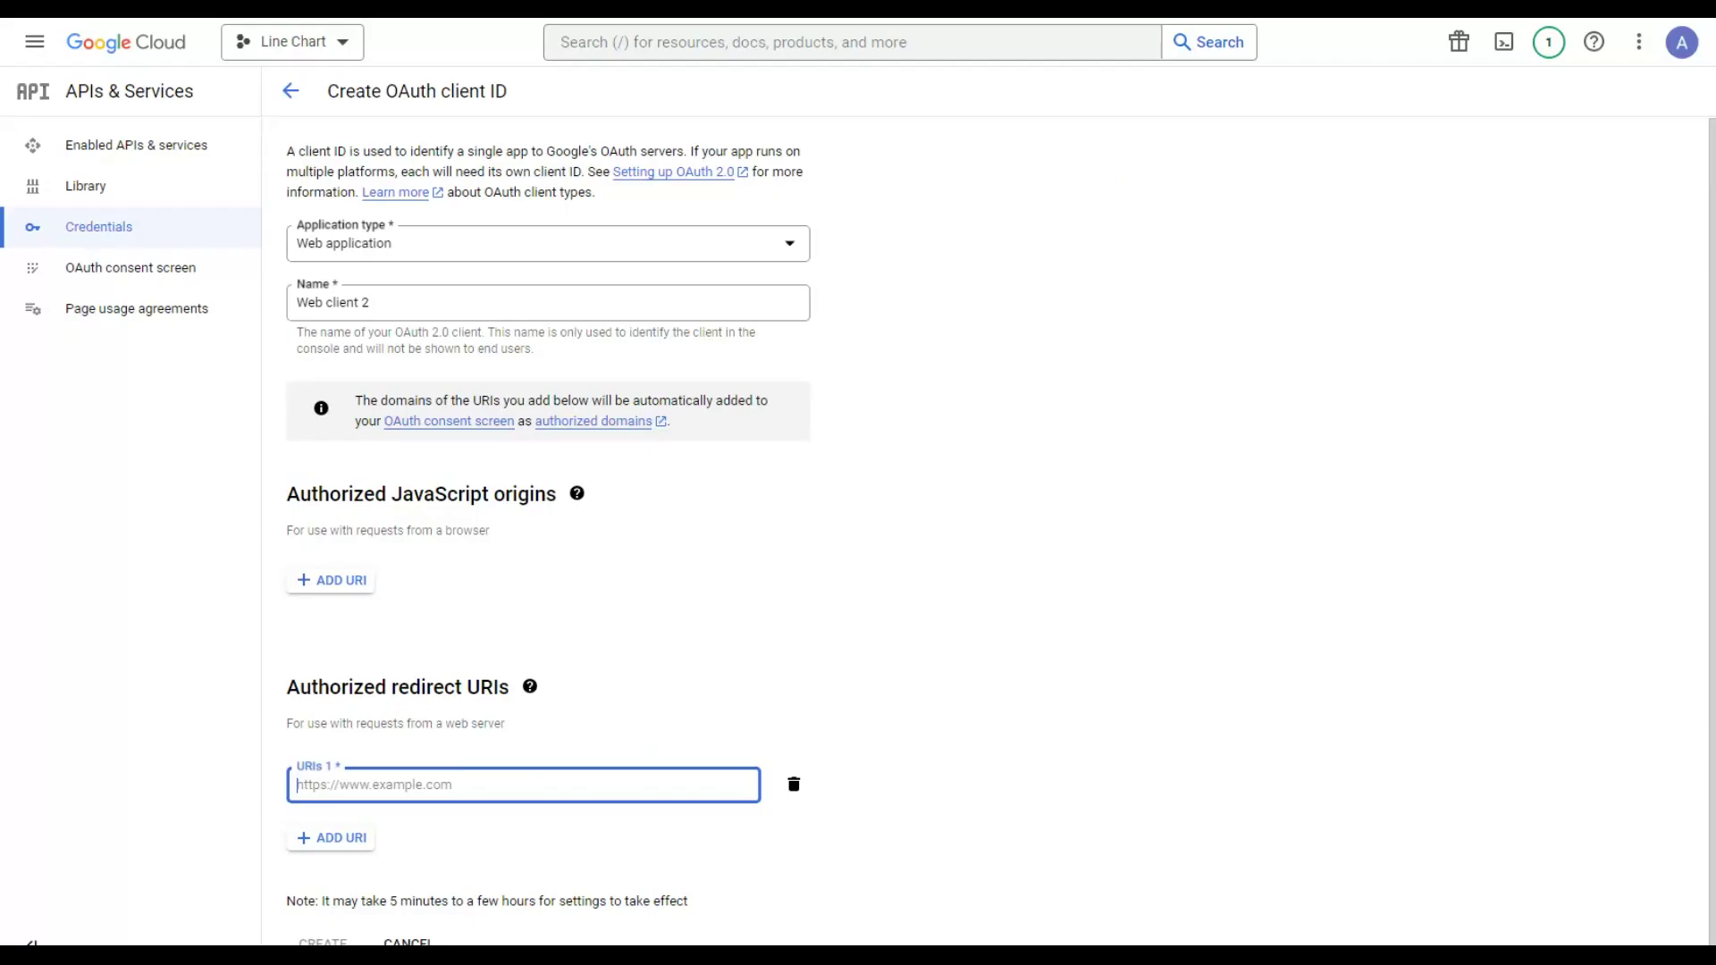
pyautogui.click(402, 782)
pyautogui.hotkey('ctrl', 'v')
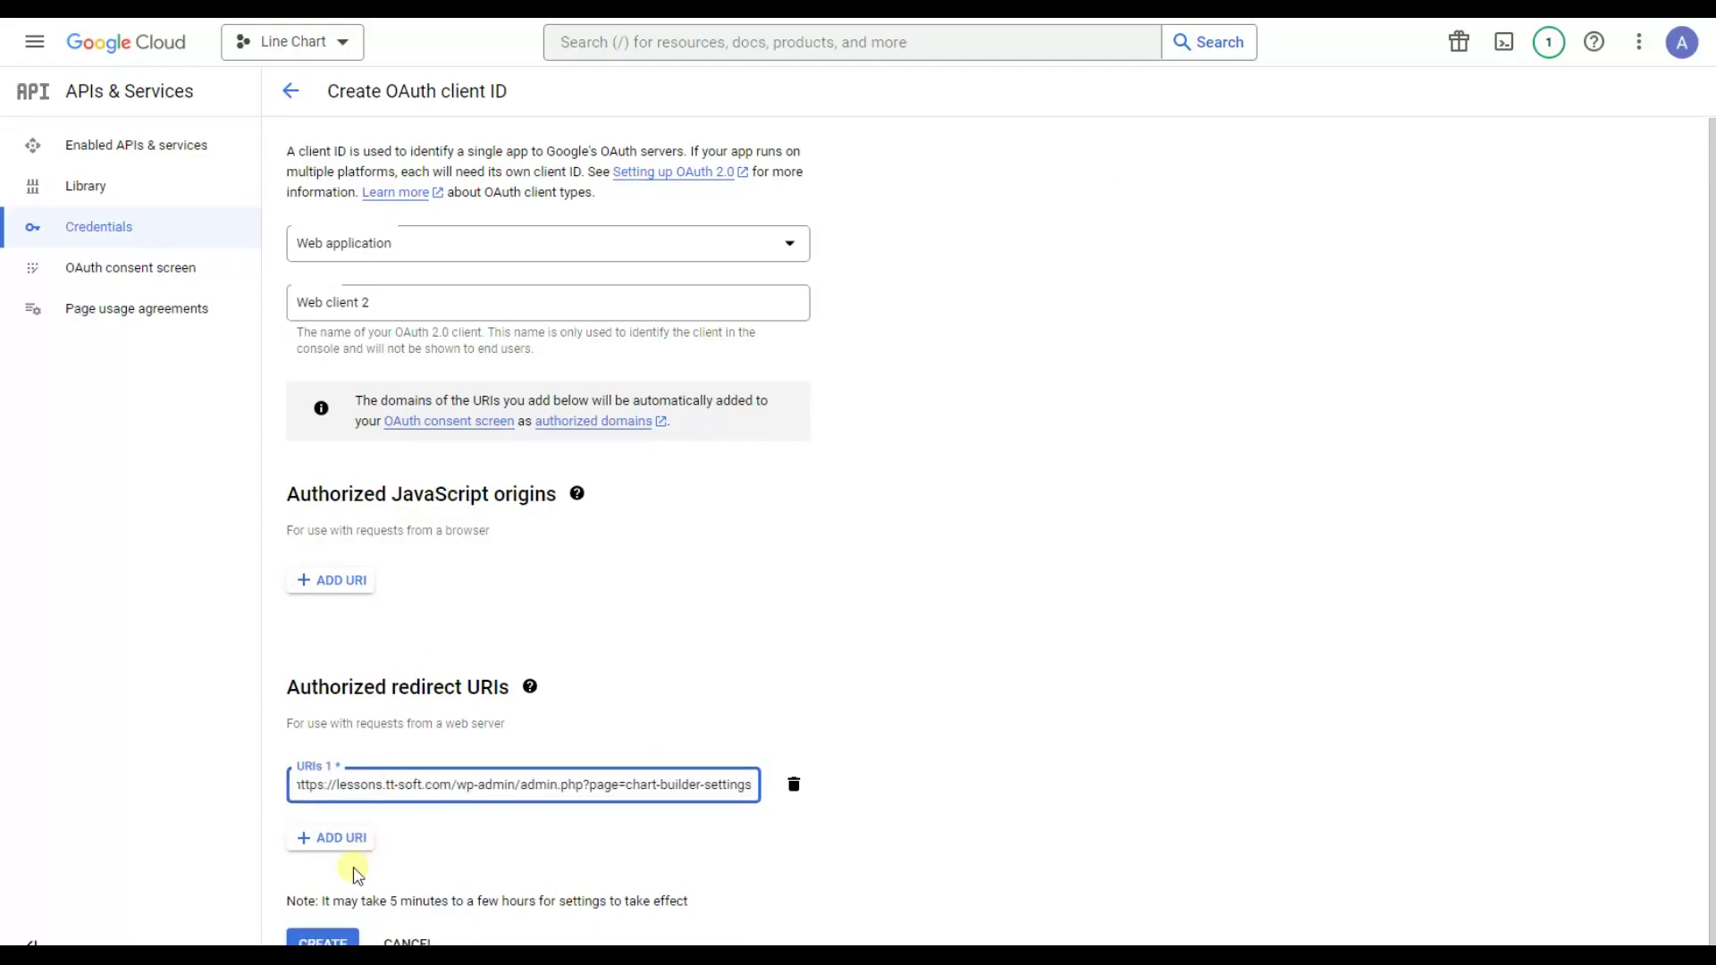
pyautogui.click(329, 938)
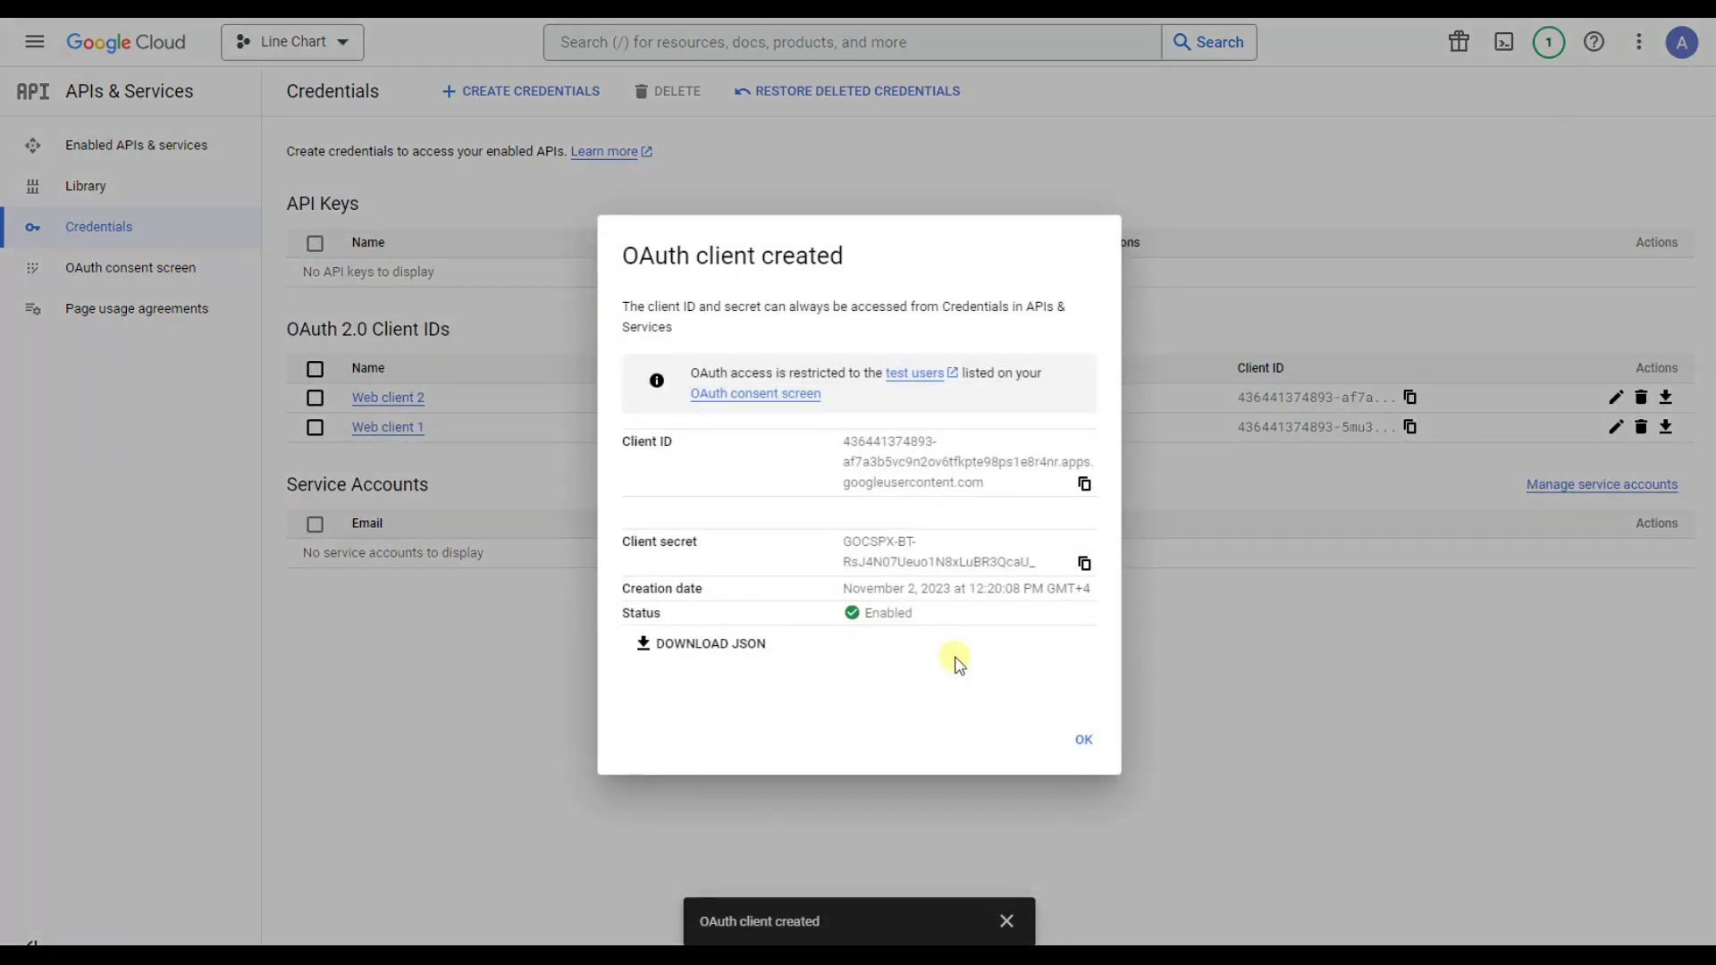
# Step: Copy the new Client ID into Chart Builder's Google Client ID field
pyautogui.click(1086, 484)
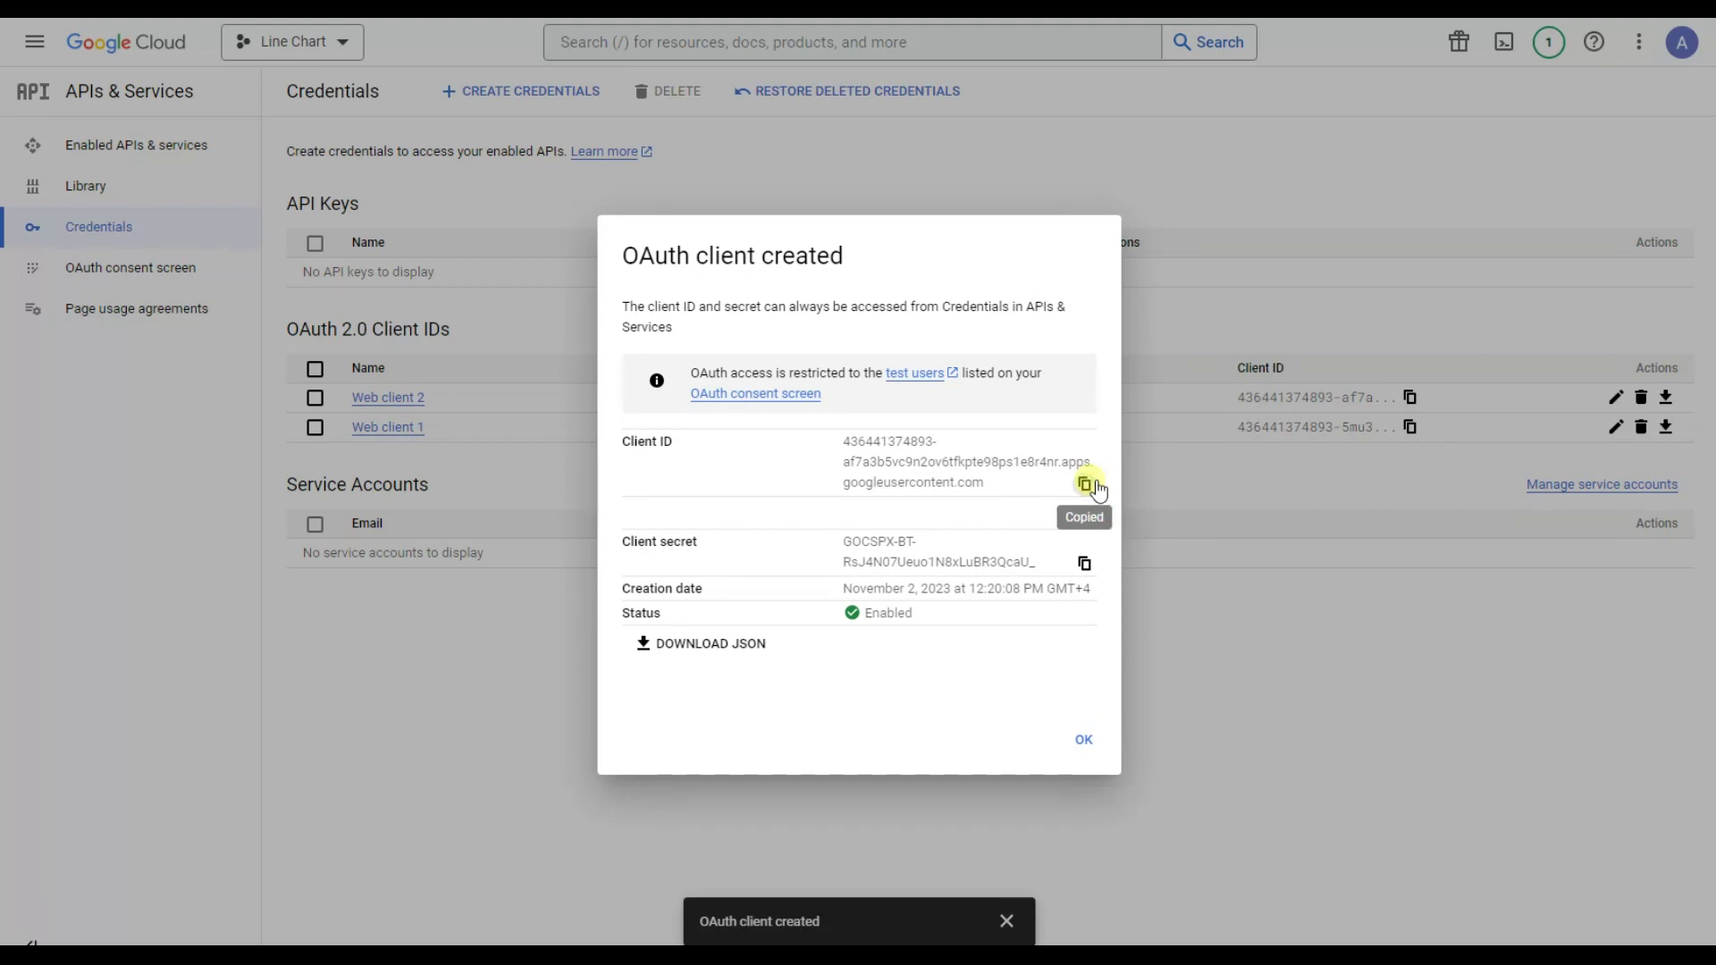
pyautogui.hotkey('ctrl', 'Tab')
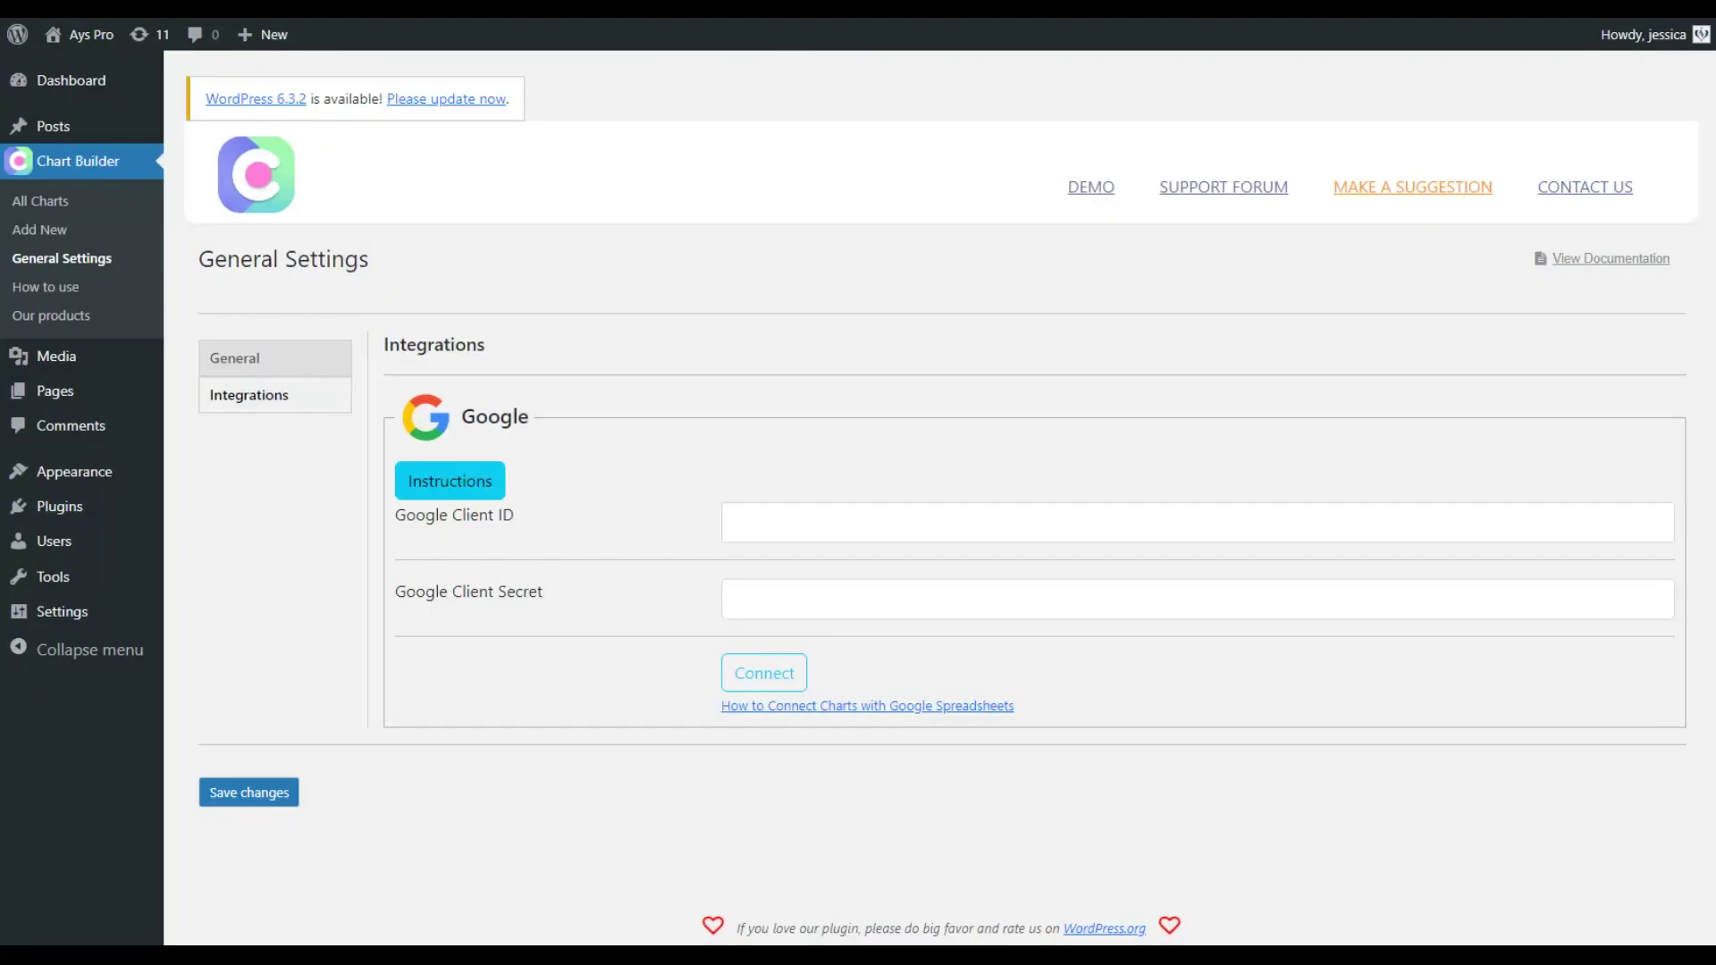
pyautogui.click(777, 524)
pyautogui.hotkey('ctrl', 'v')
# Step: Paste the Client Secret into Chart Builder, connect to Google, and choose the account
pyautogui.click(796, 590)
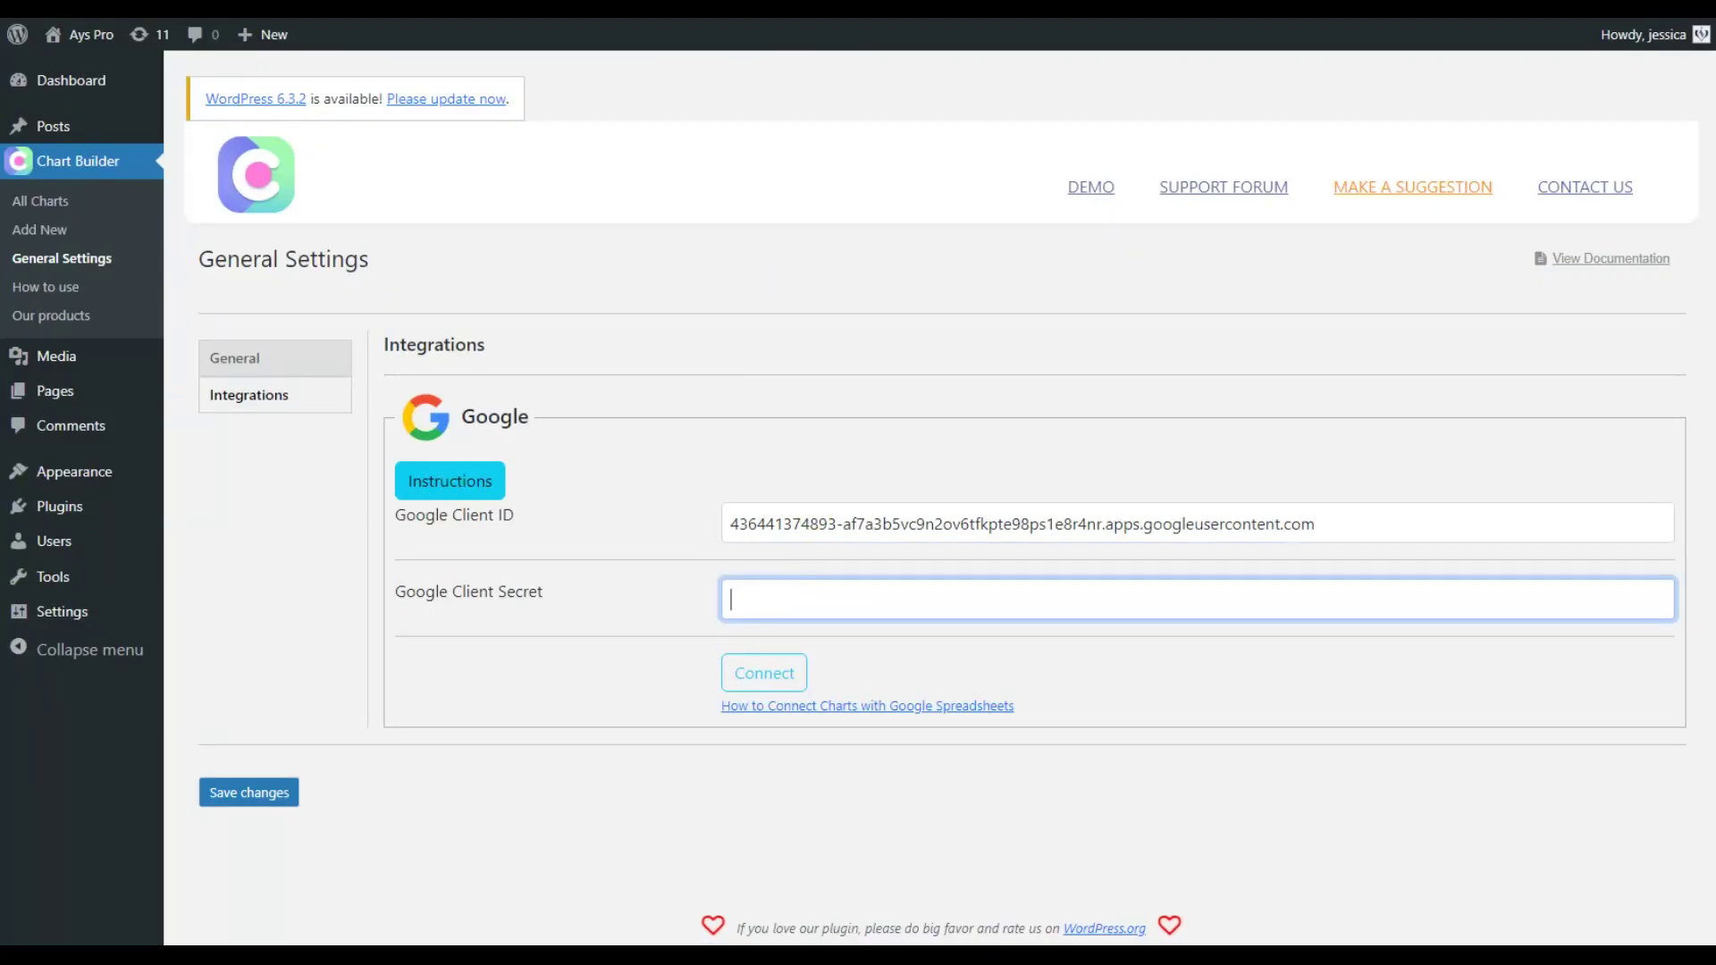
pyautogui.hotkey('ctrl', 'Tab')
pyautogui.click(1084, 563)
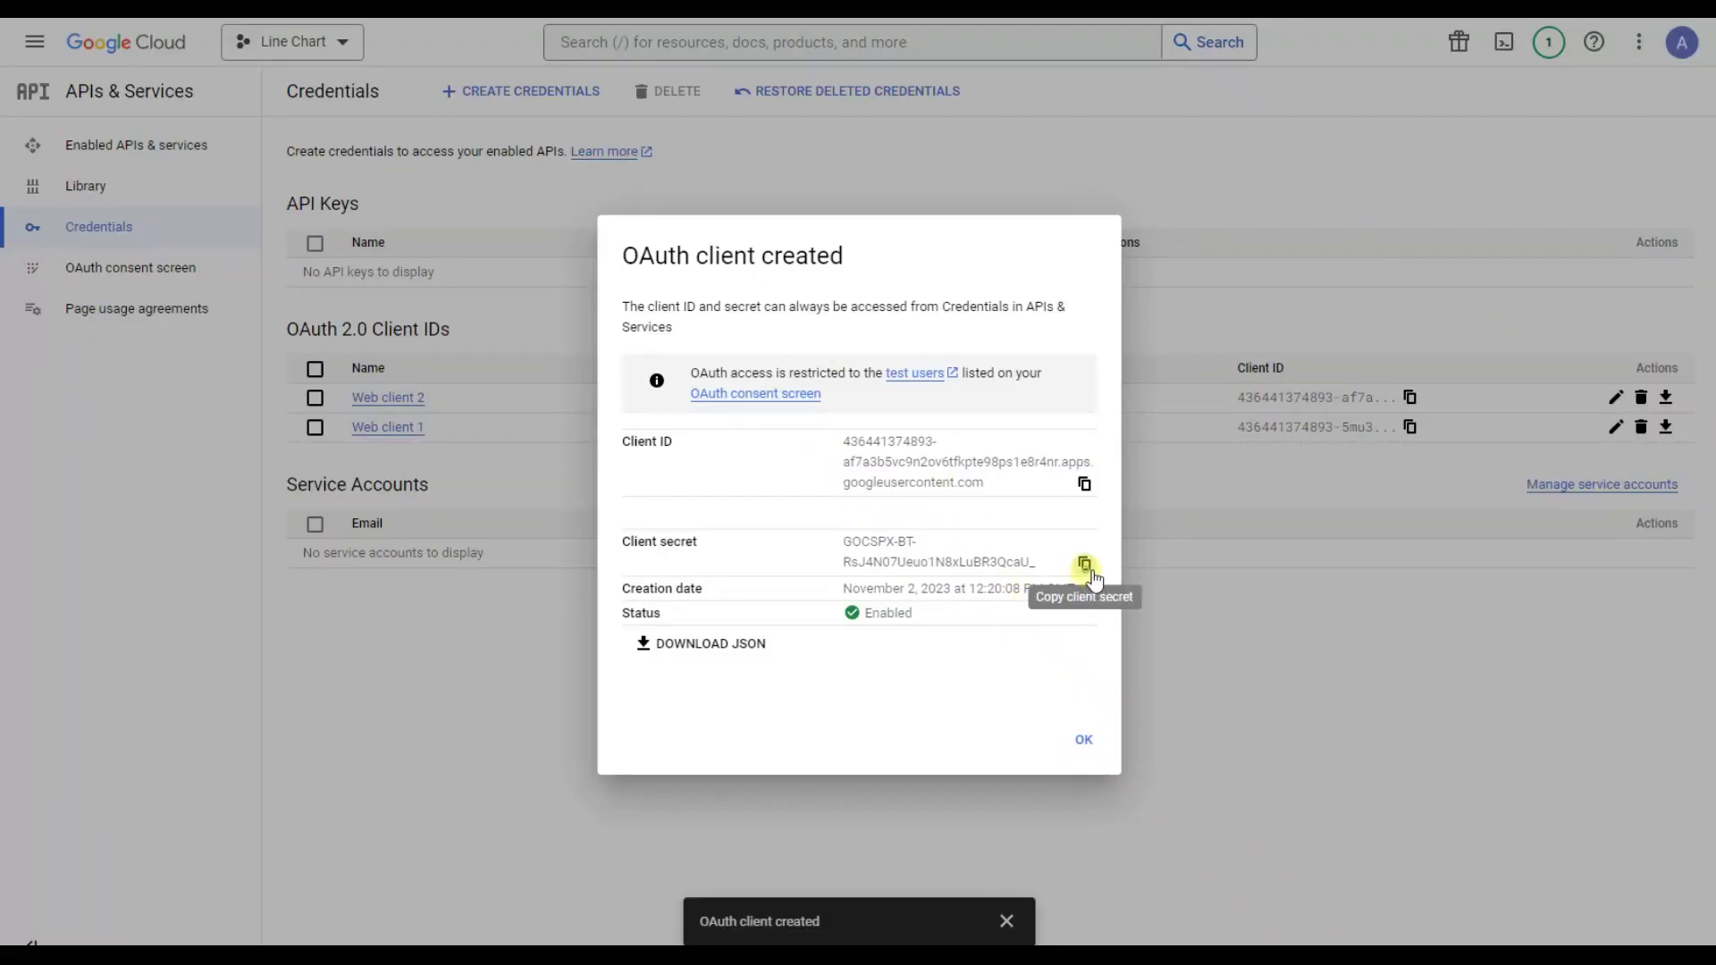
pyautogui.hotkey('ctrl', 'Tab')
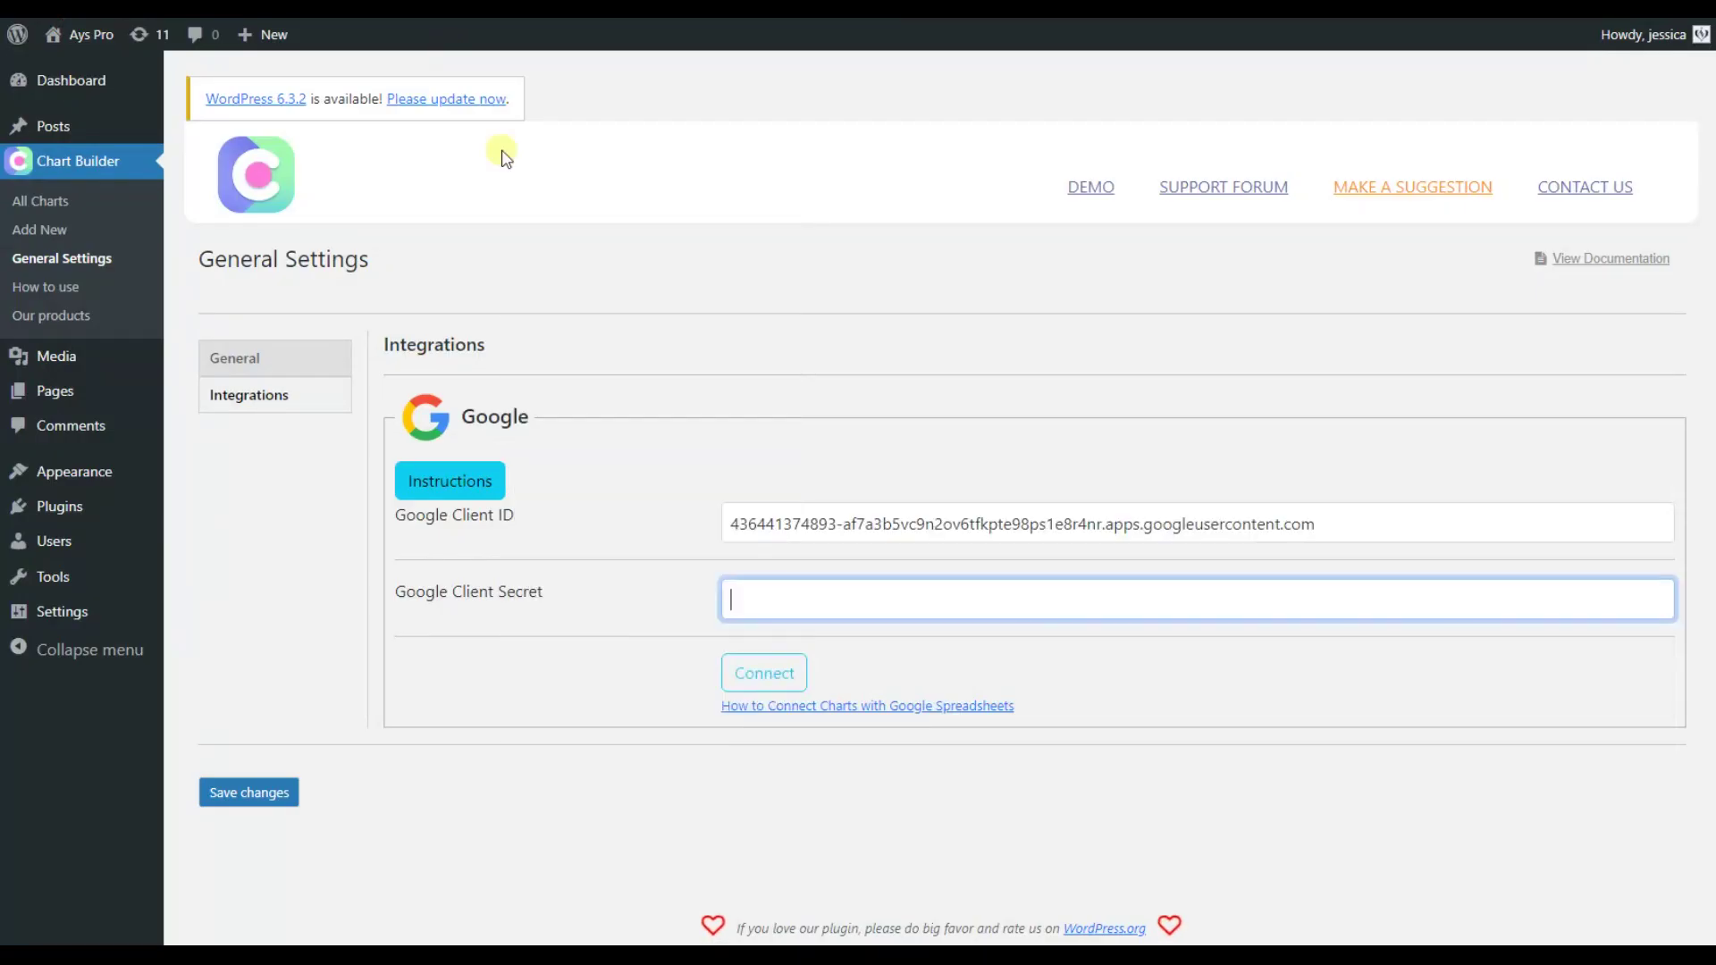
pyautogui.hotkey('ctrl', 'v')
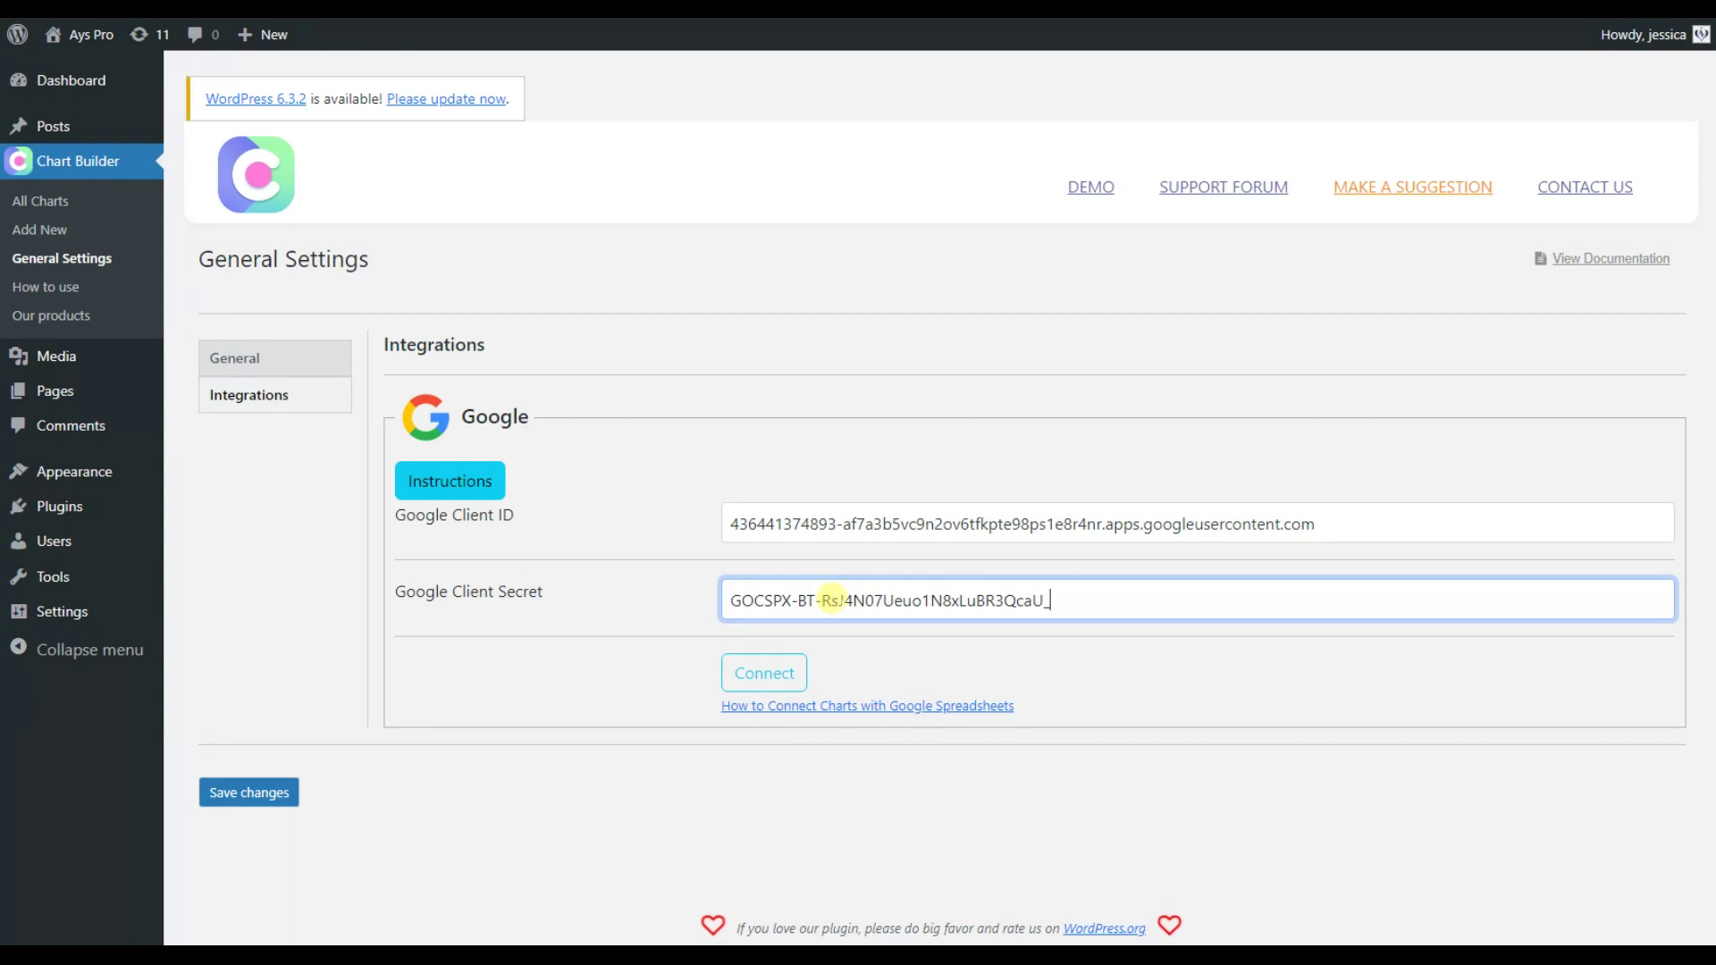
pyautogui.click(807, 672)
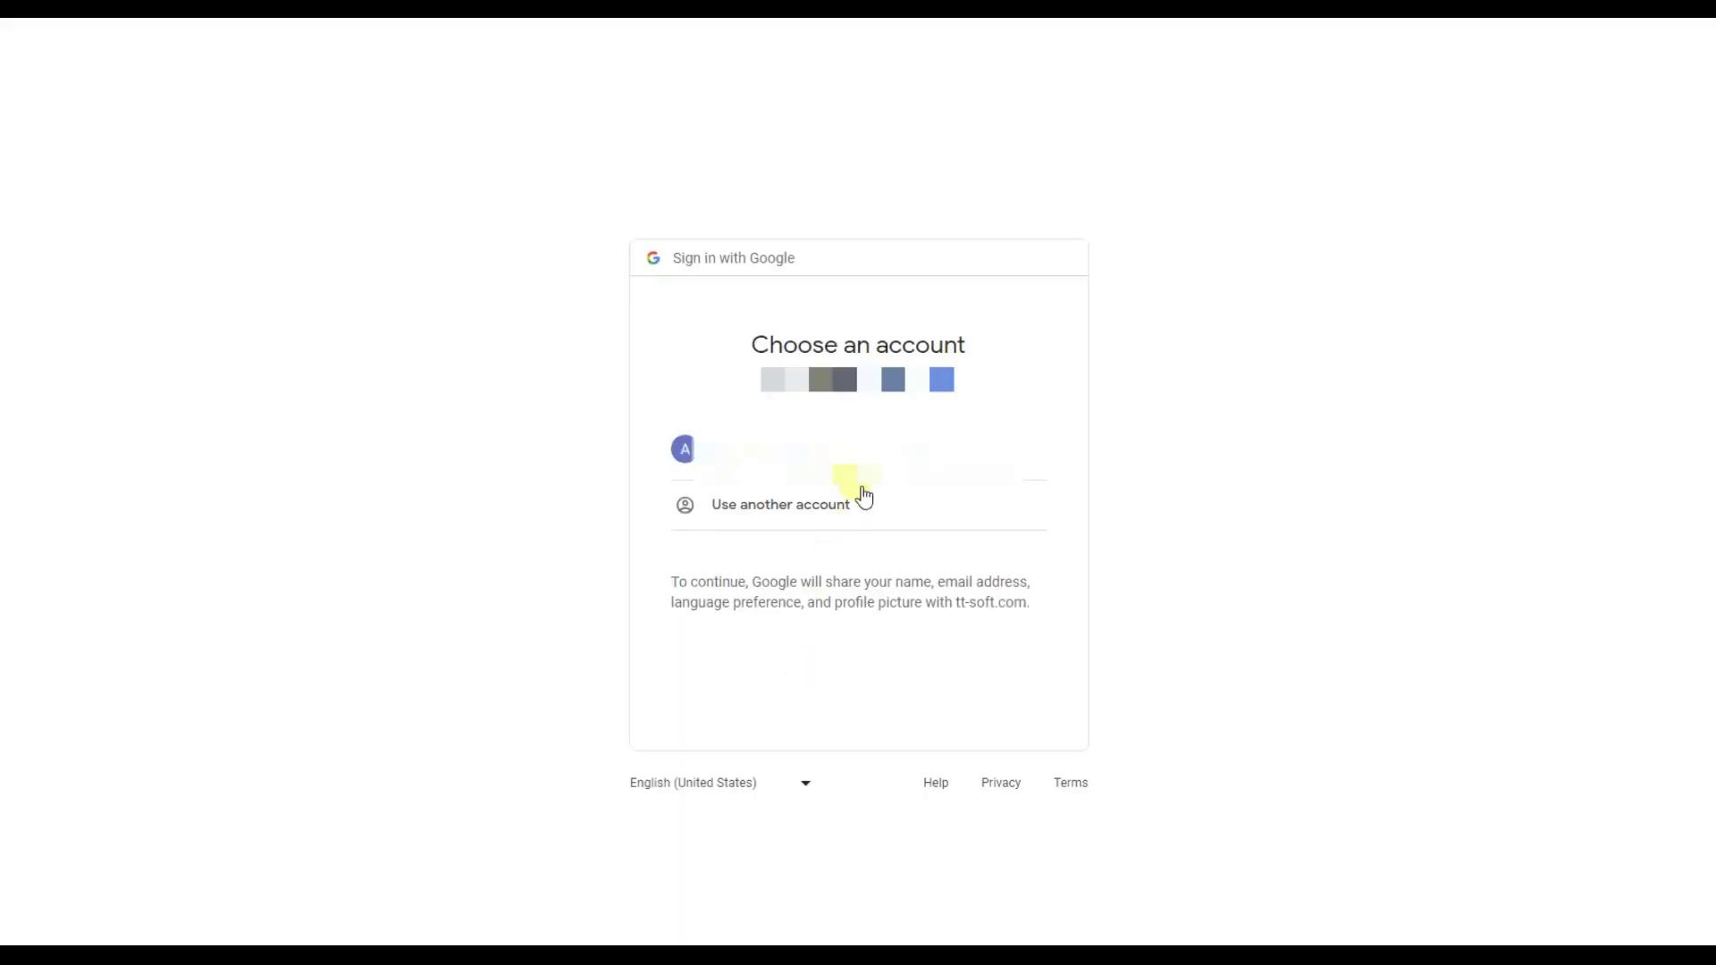
pyautogui.click(869, 451)
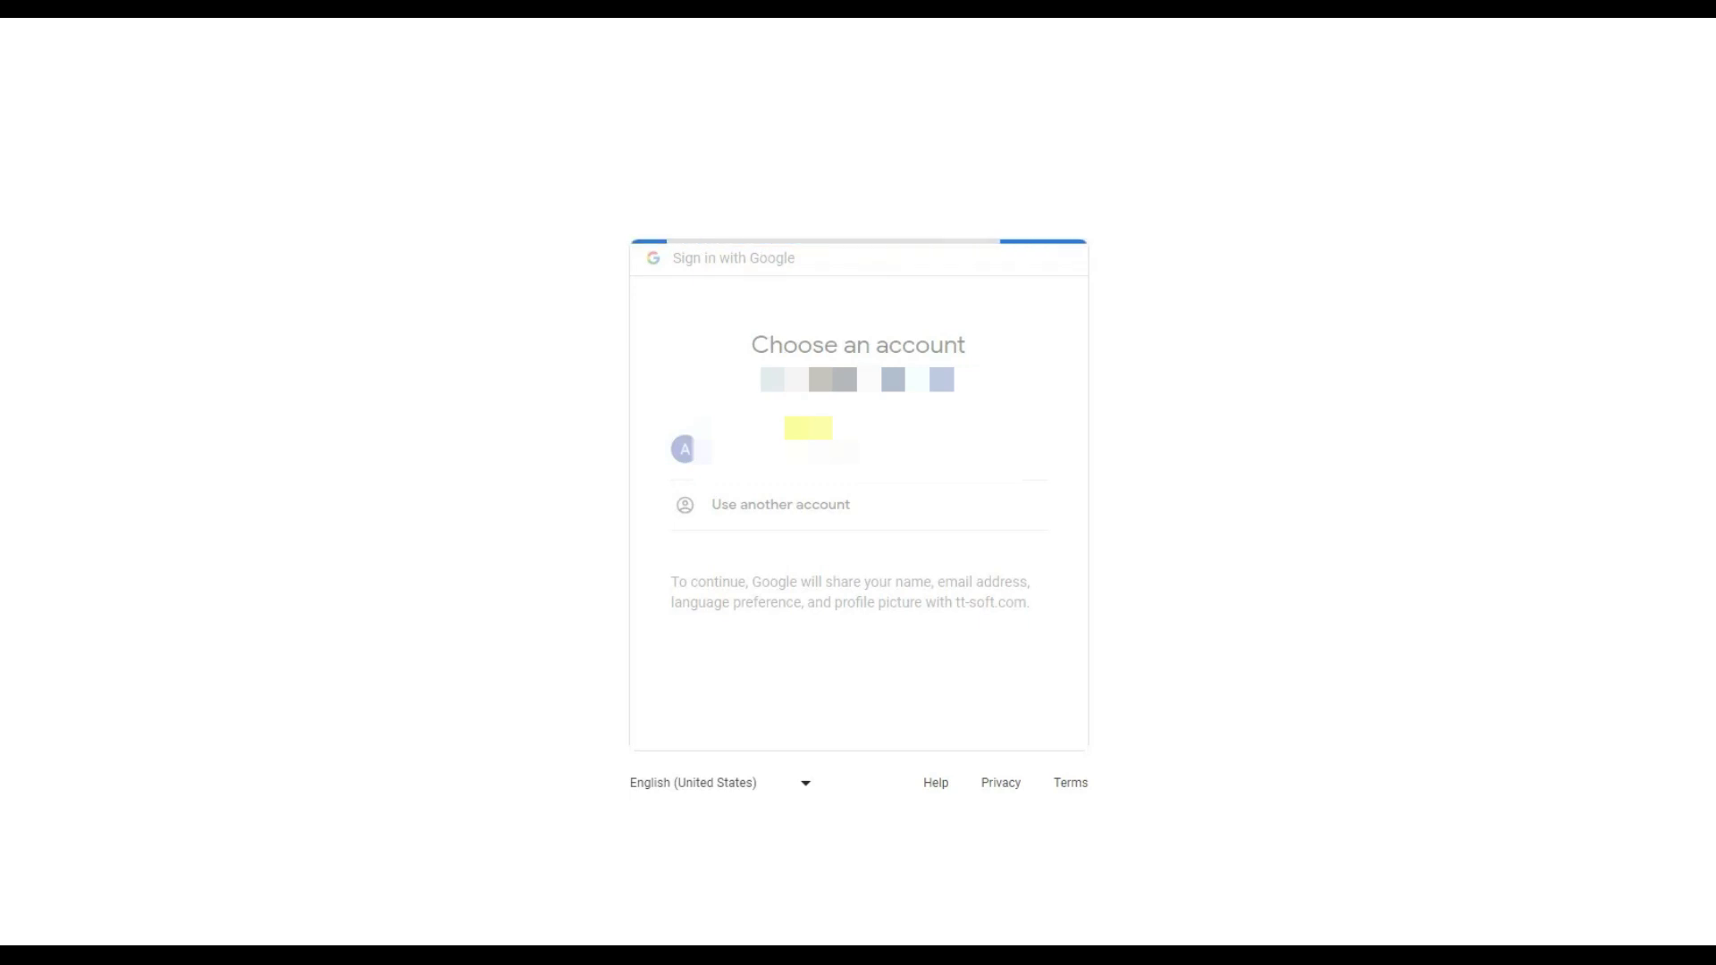
# Step: Grant all requested Google Drive and Google Sheets permissions and continue
pyautogui.click(1027, 391)
pyautogui.click(1028, 464)
pyautogui.click(1036, 634)
pyautogui.click(1027, 703)
pyautogui.scroll(-5, 982, 693)
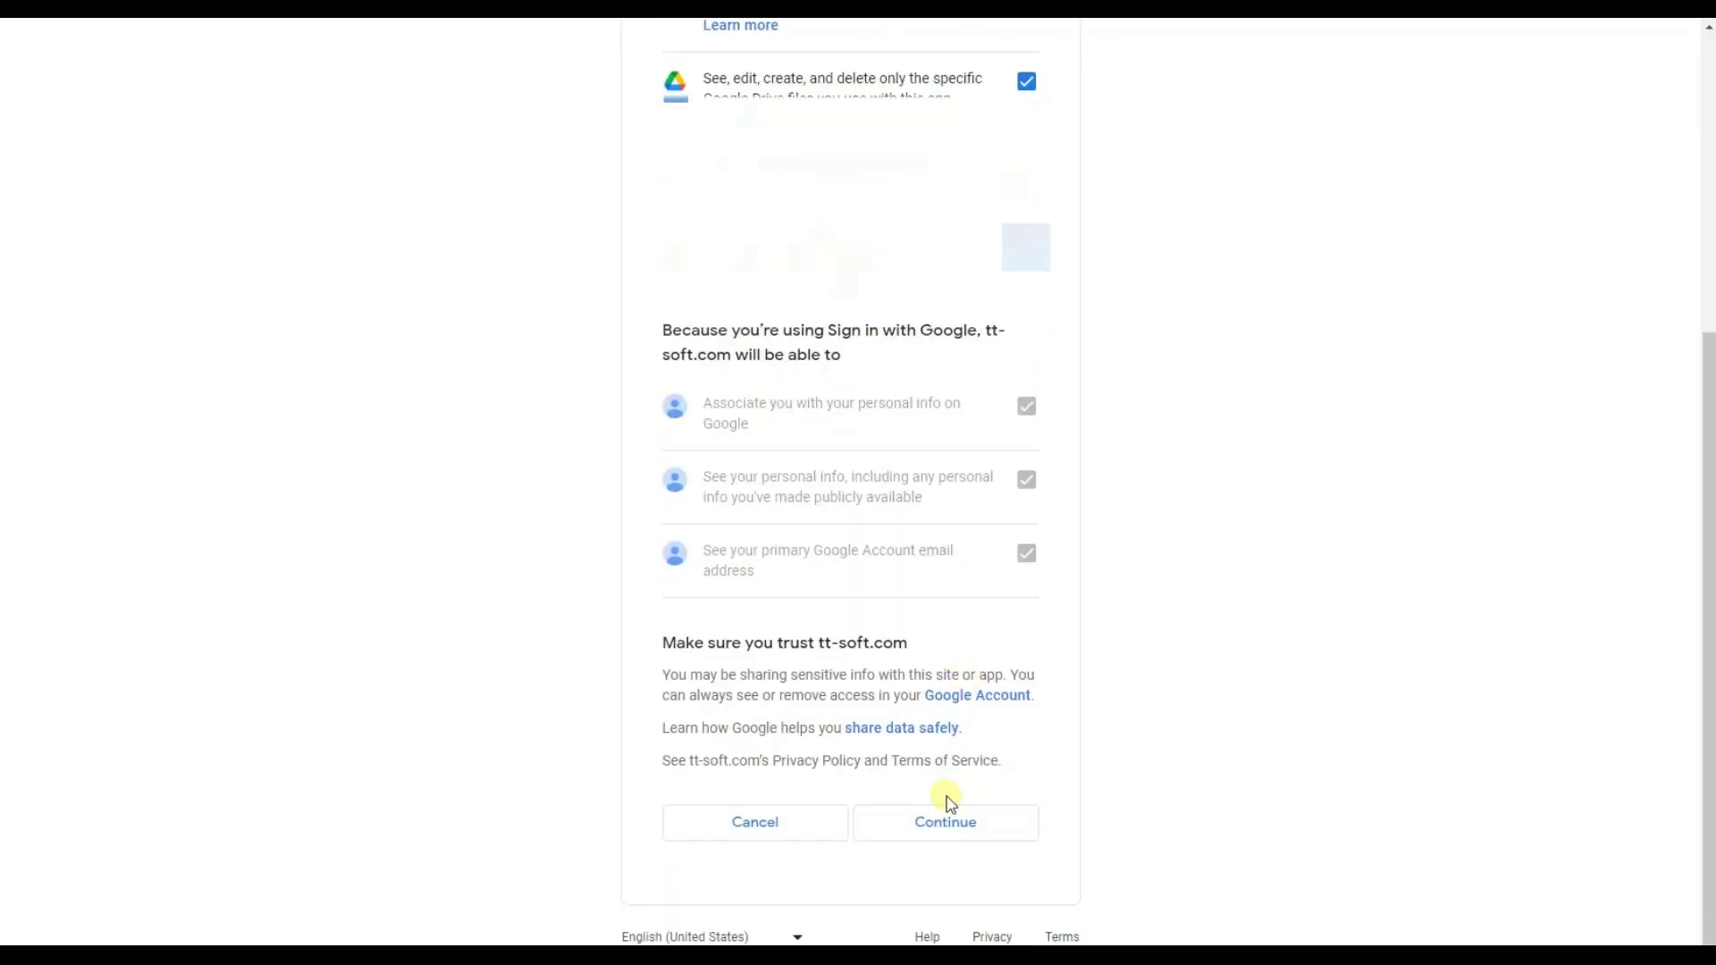
pyautogui.click(952, 821)
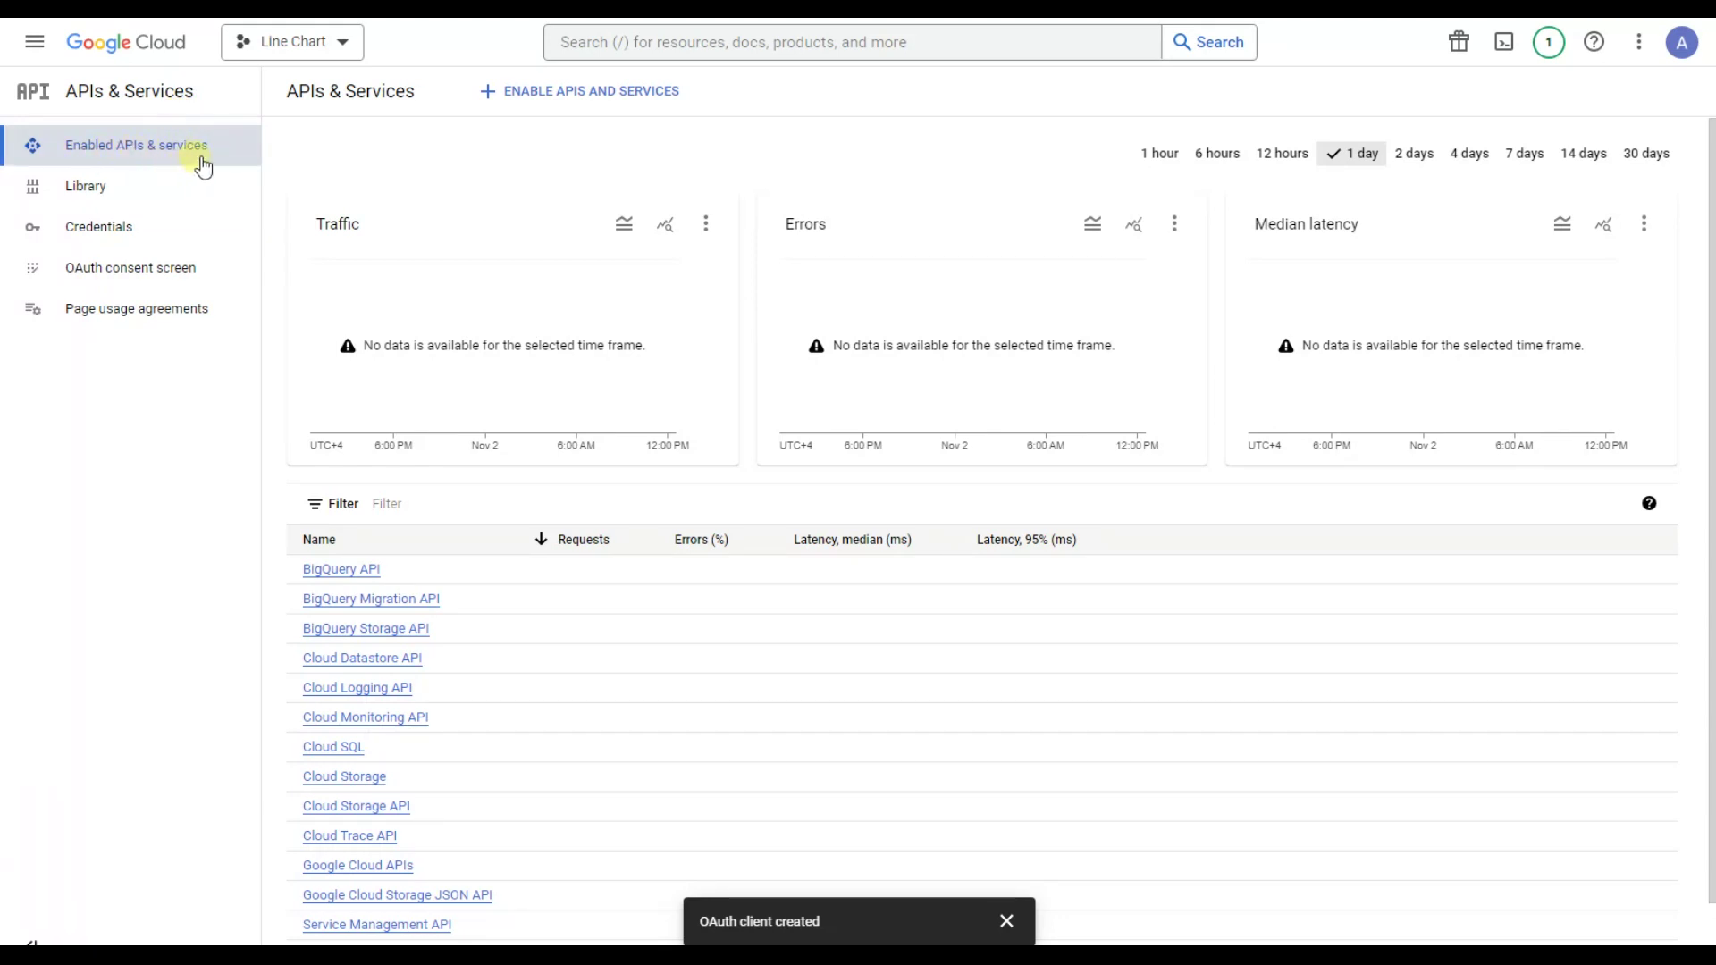
# Step: Find the Google Drive API in the API library and enable it
pyautogui.click(565, 105)
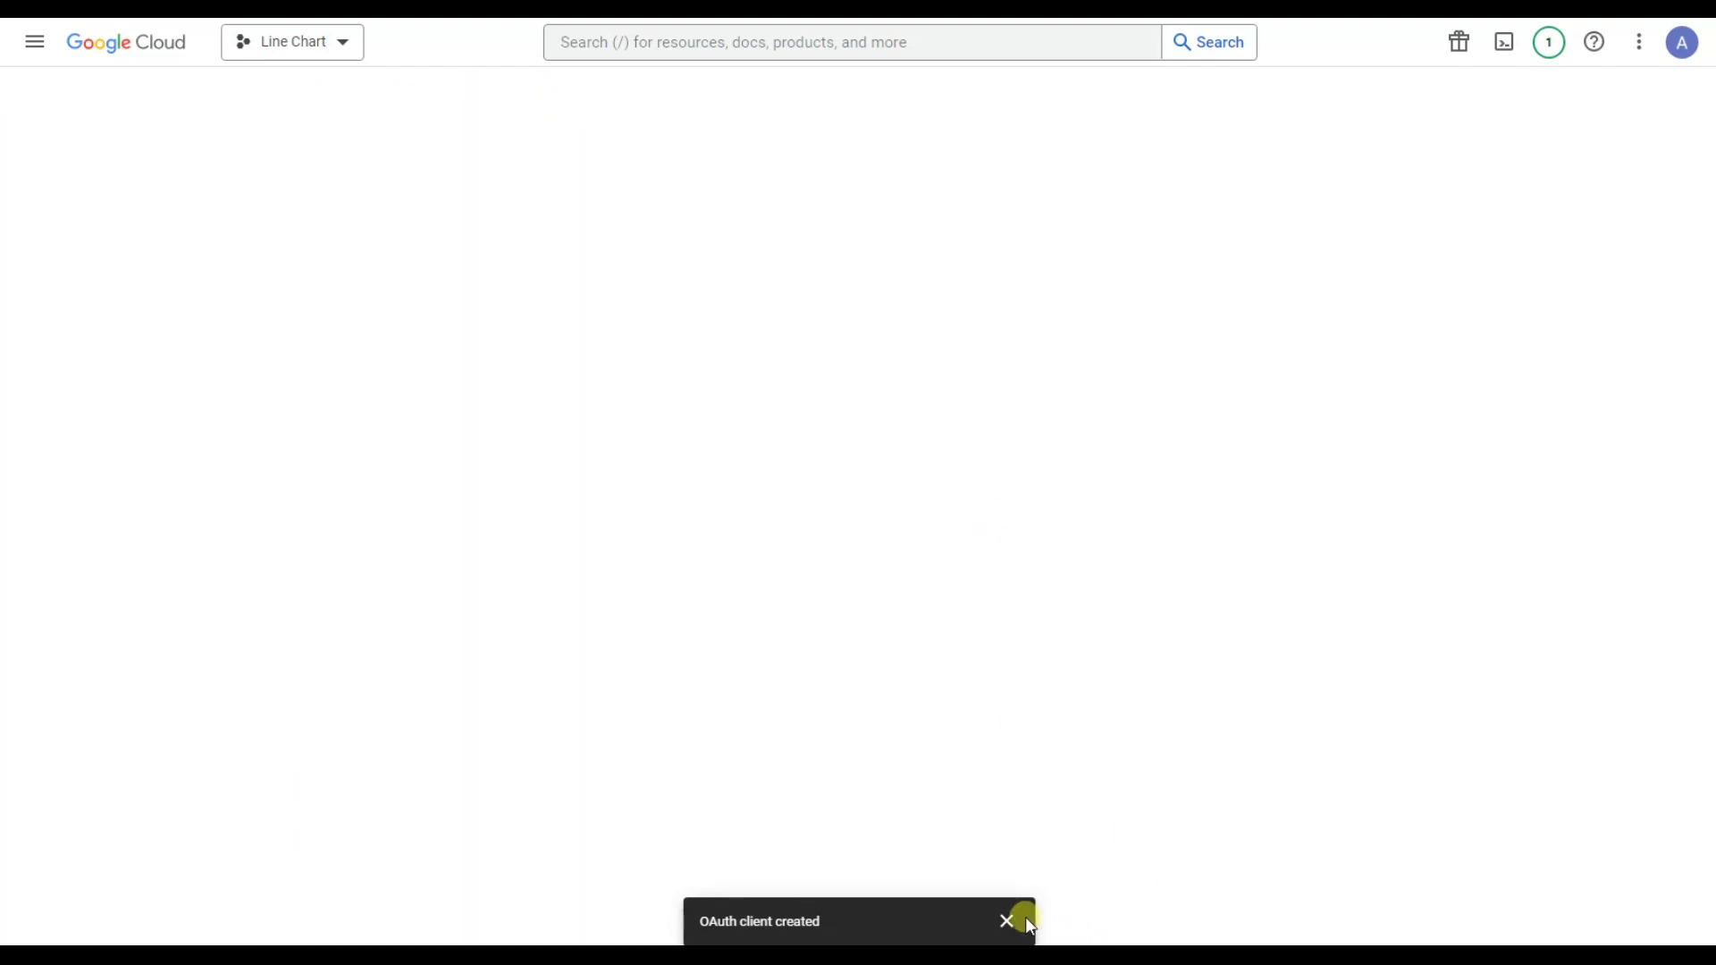
pyautogui.write('Google Di')
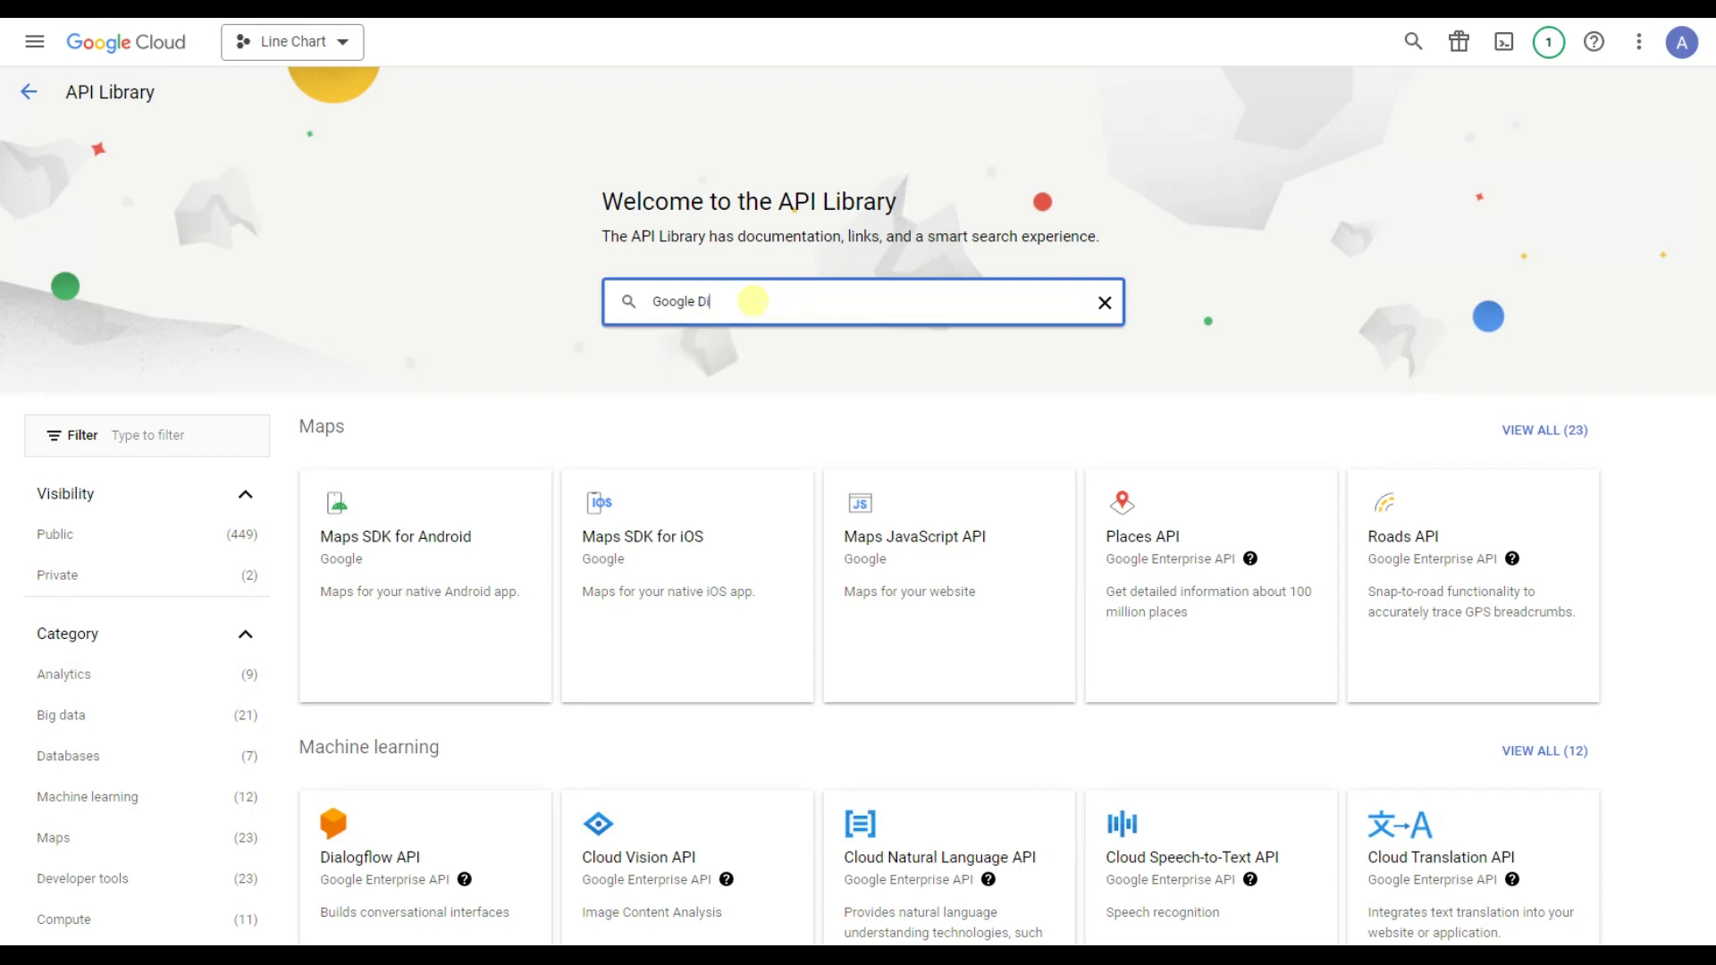
pyautogui.press('BackSpace')
pyautogui.write('riv')
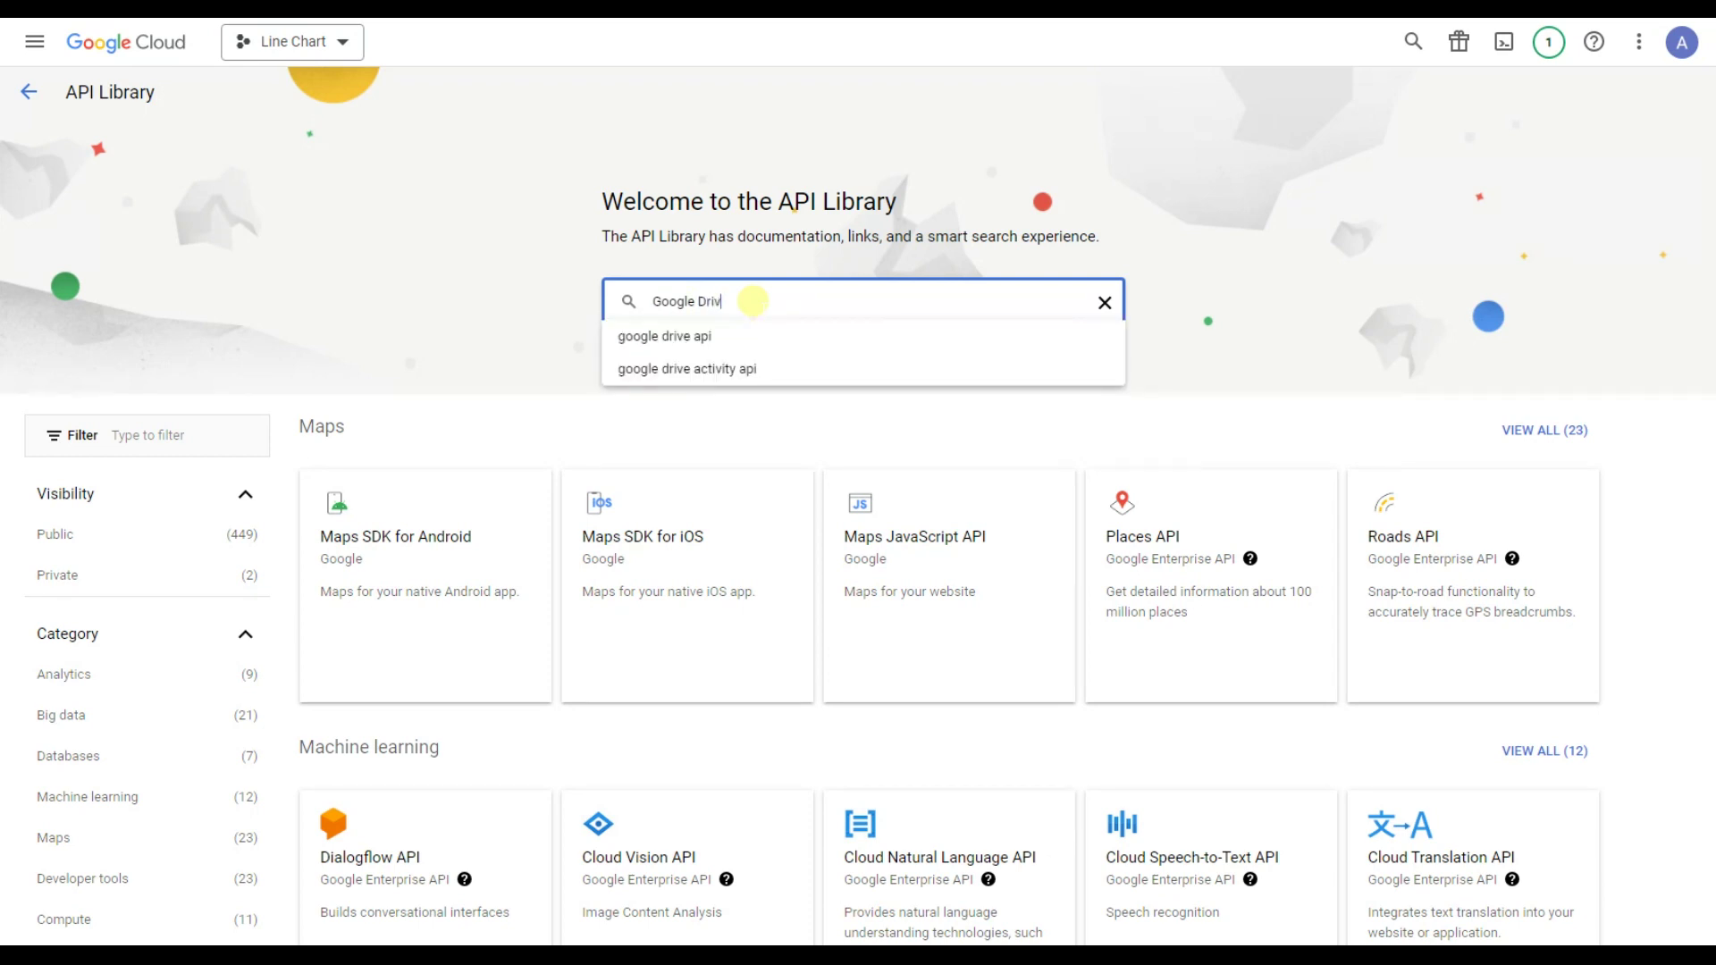
pyautogui.click(697, 337)
pyautogui.click(266, 304)
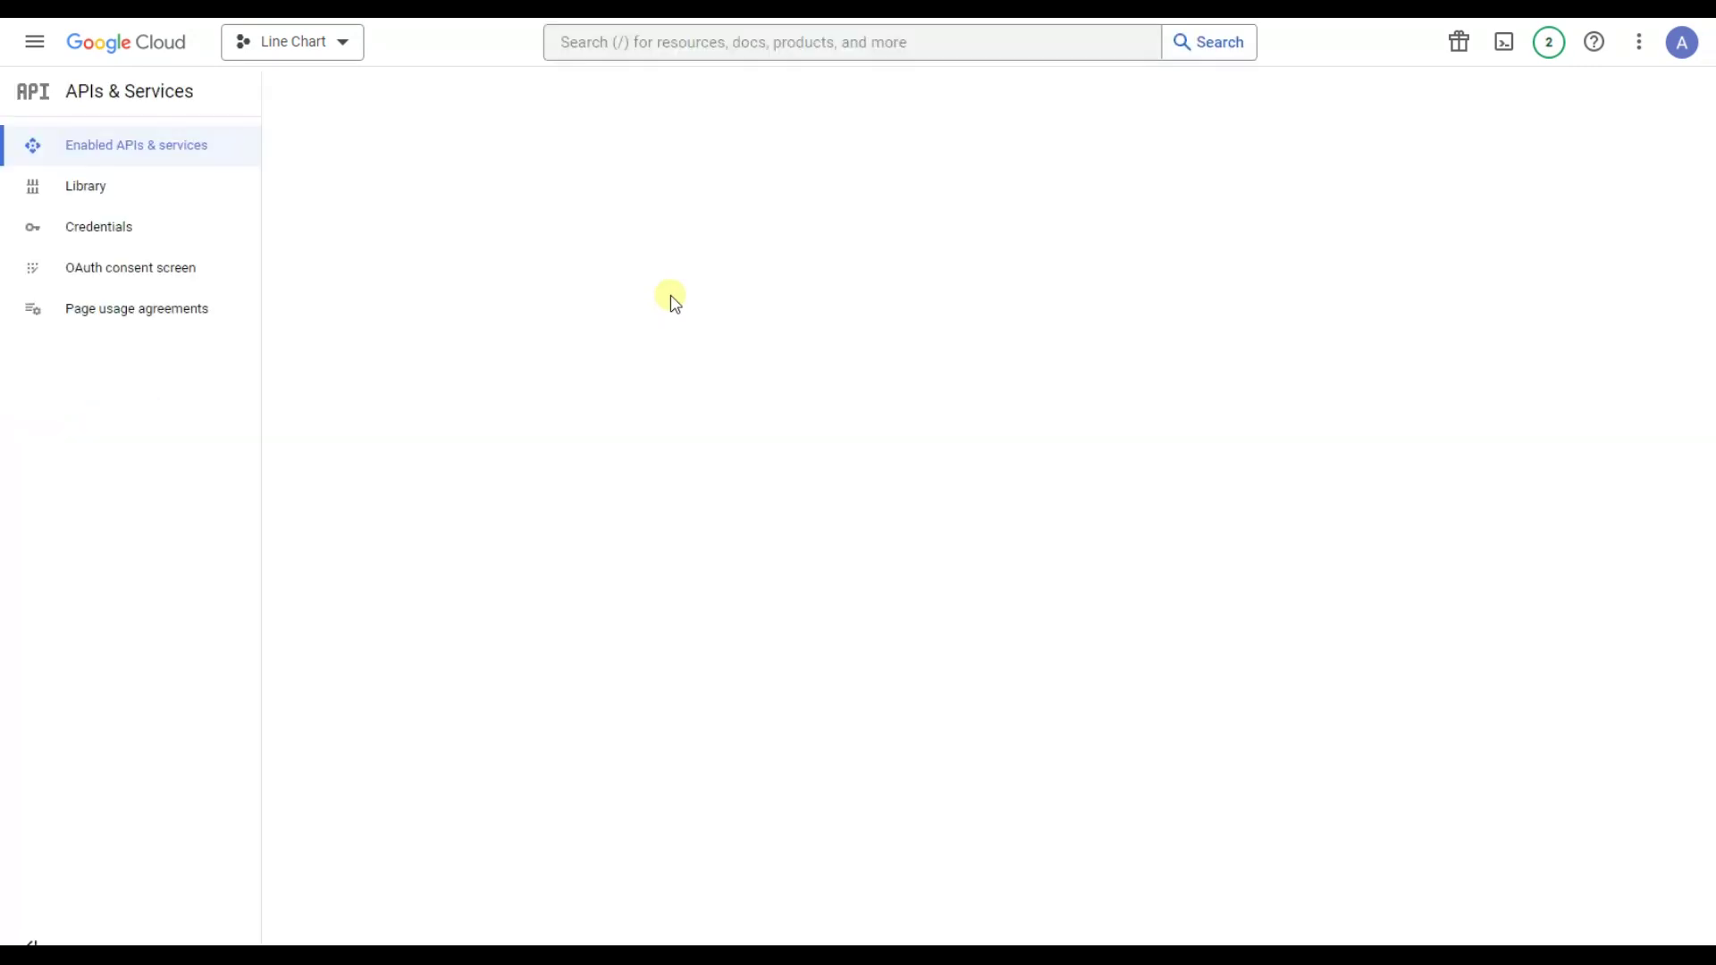
pyautogui.click(181, 143)
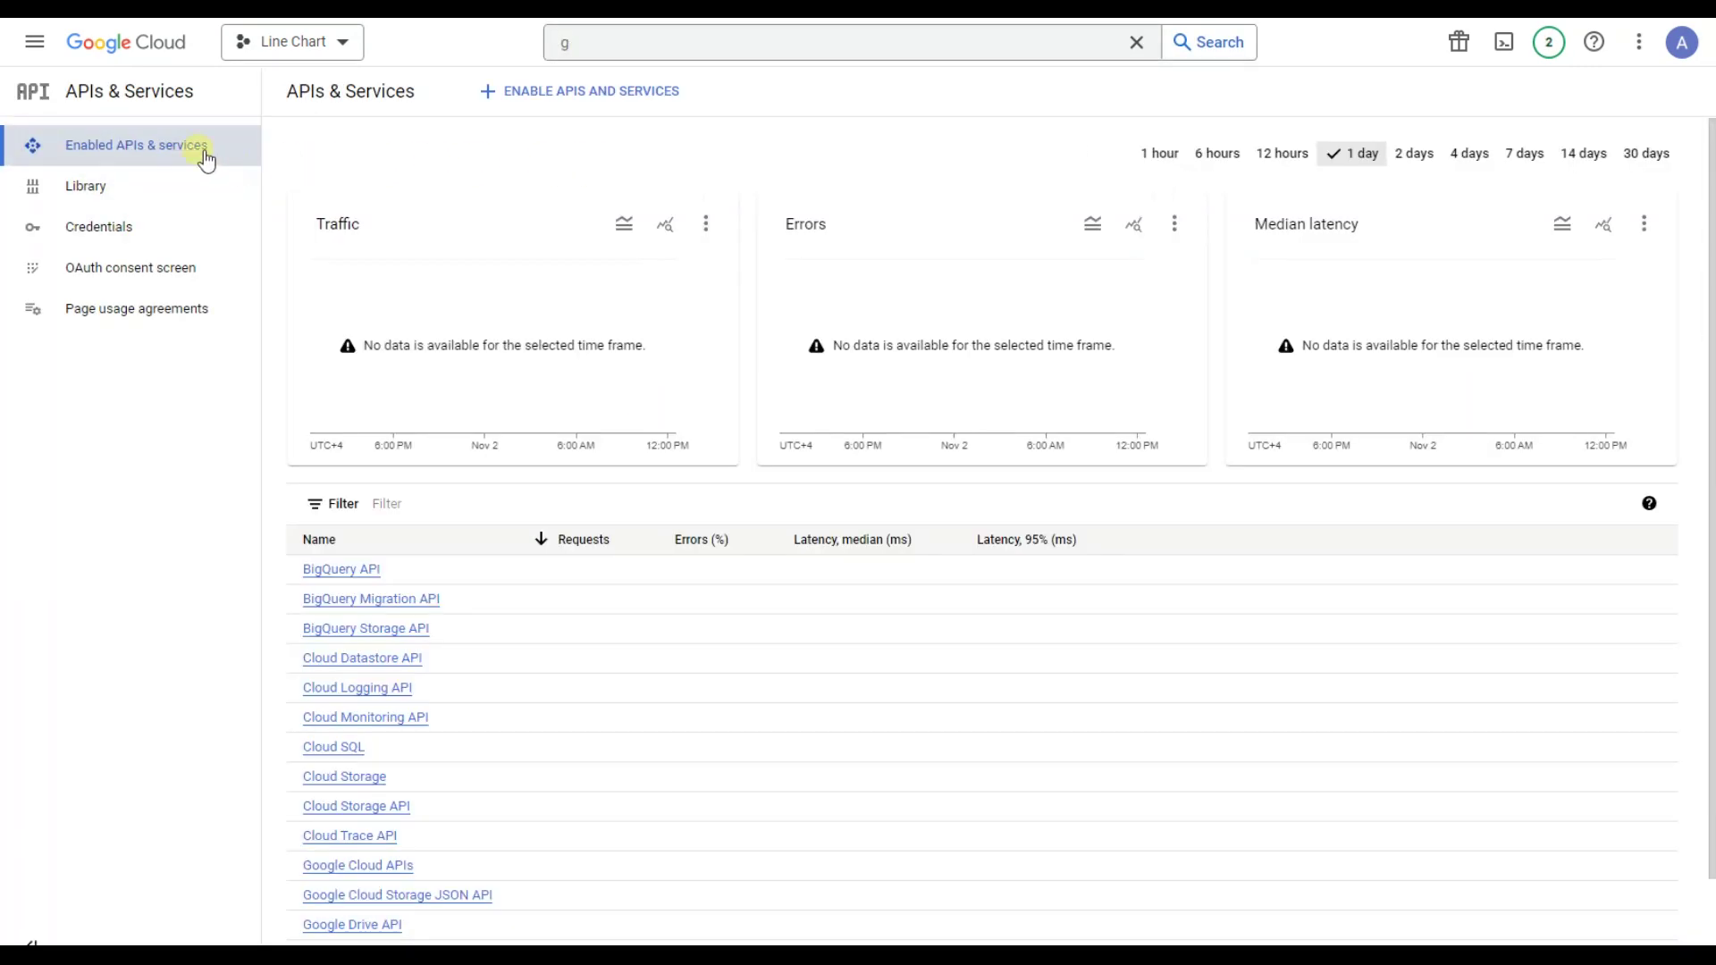
# Step: Search the library for 'google sheets' and enable the Google Sheets API
pyautogui.click(574, 103)
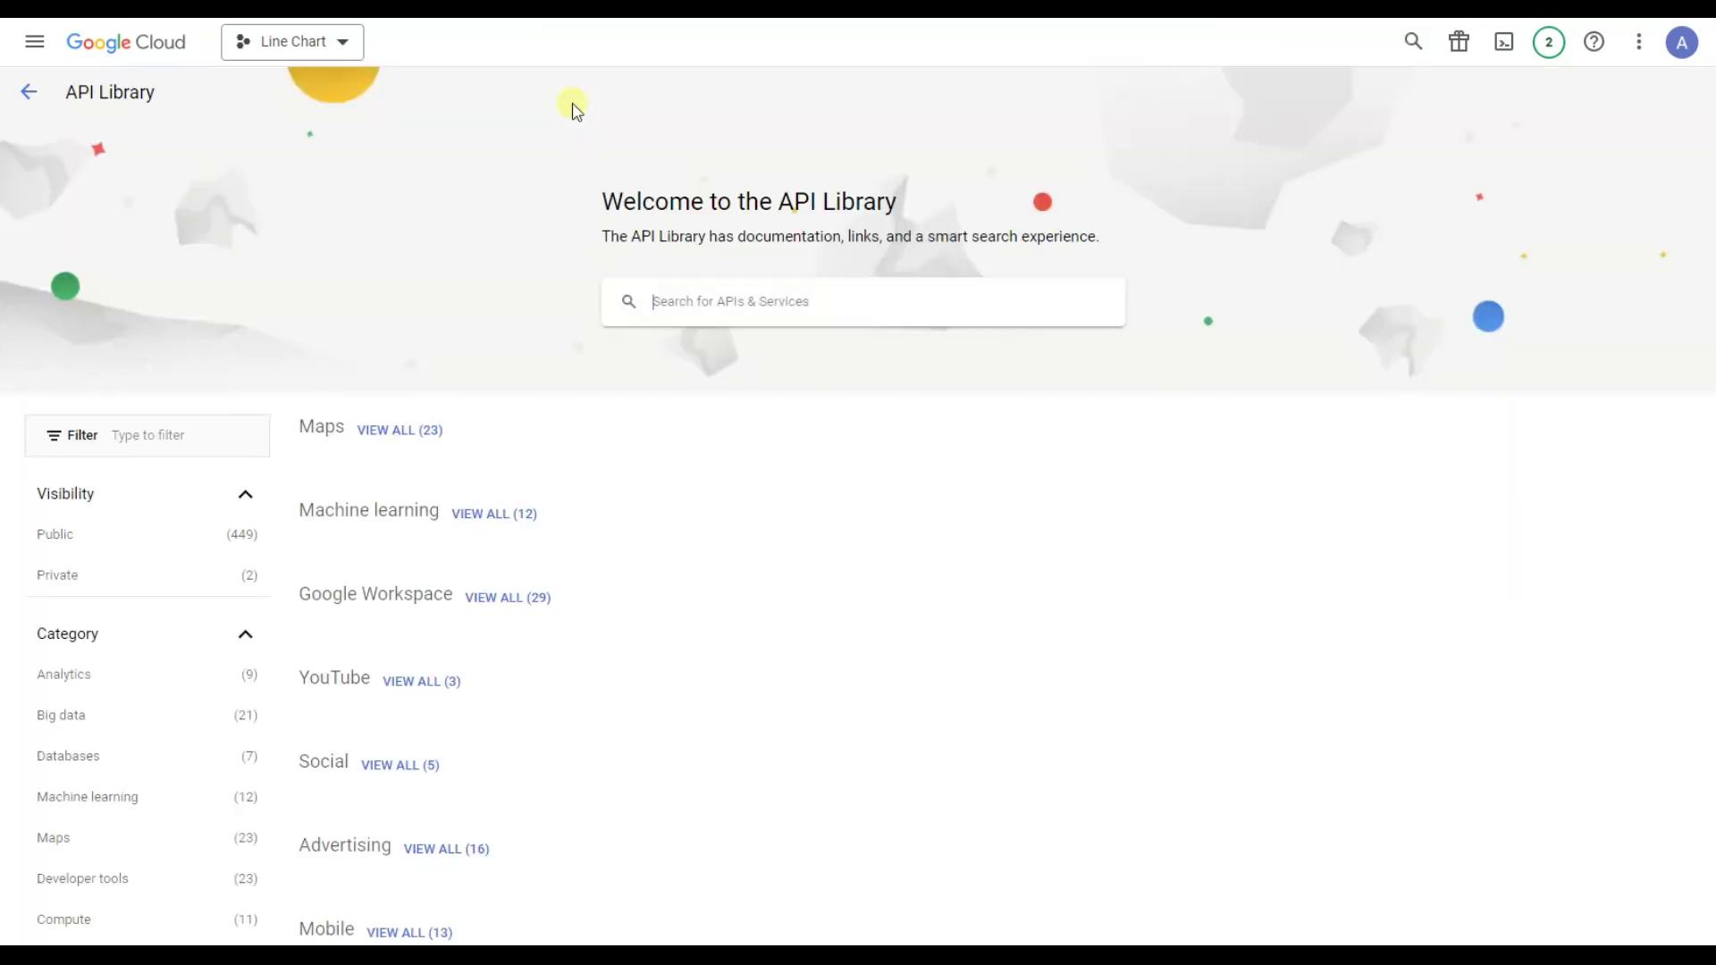
pyautogui.click(684, 298)
pyautogui.write('google sheets')
pyautogui.press('Return')
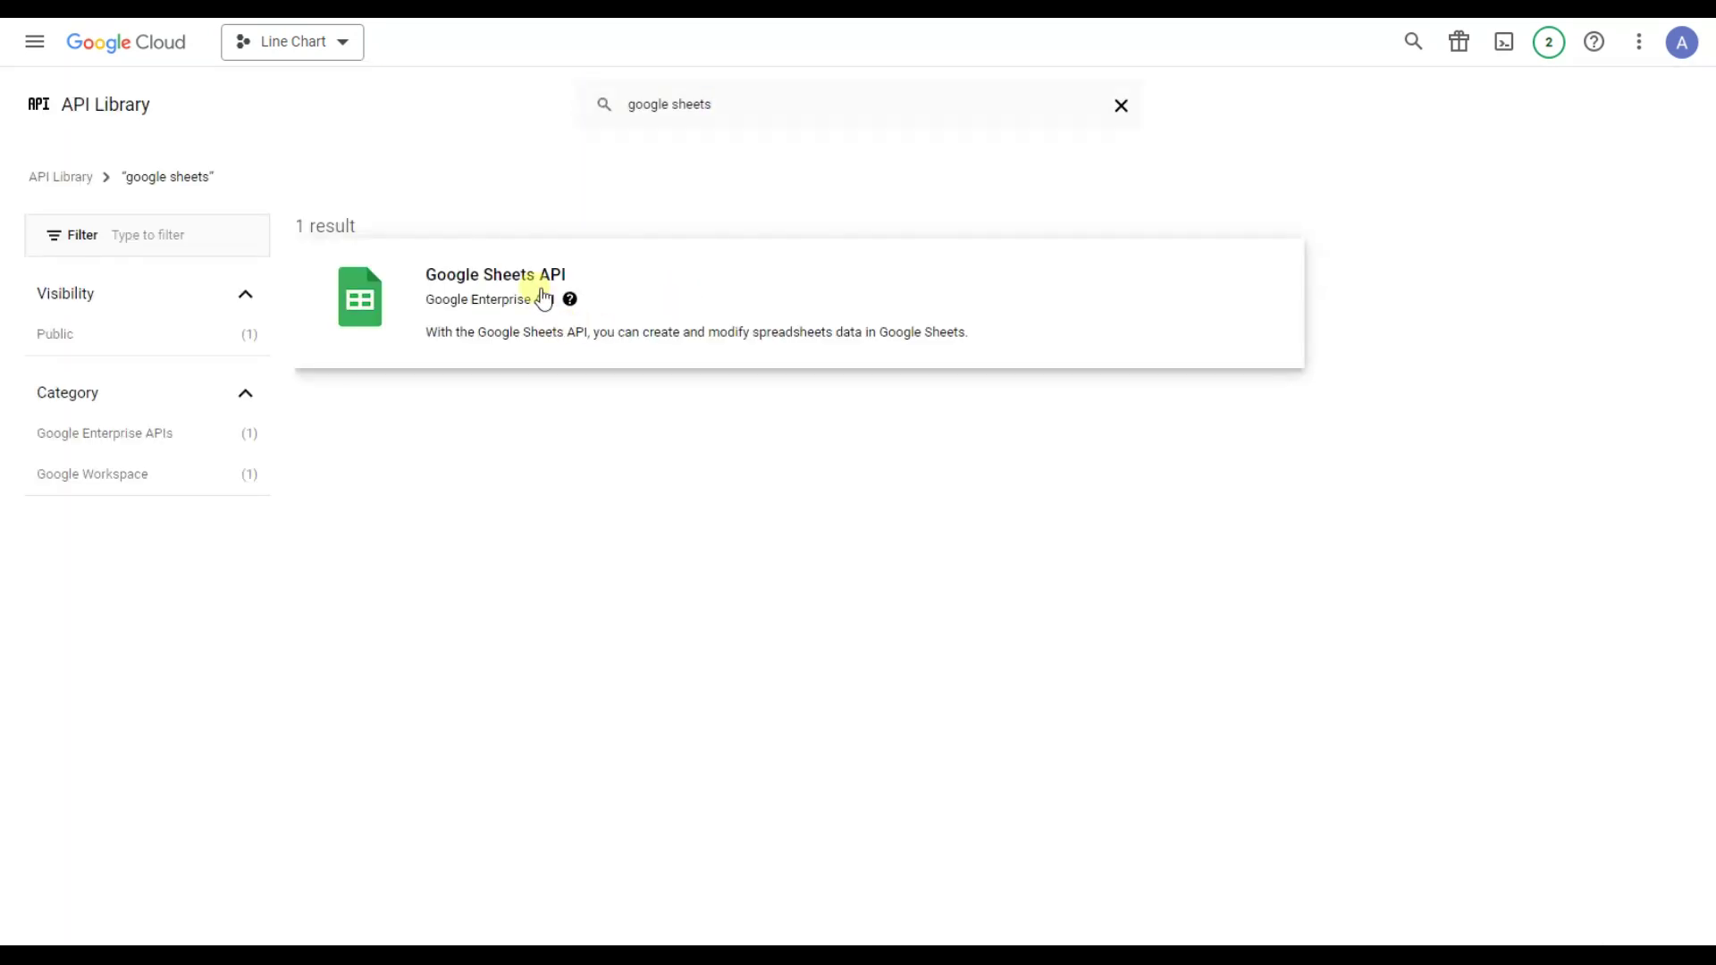
pyautogui.click(539, 295)
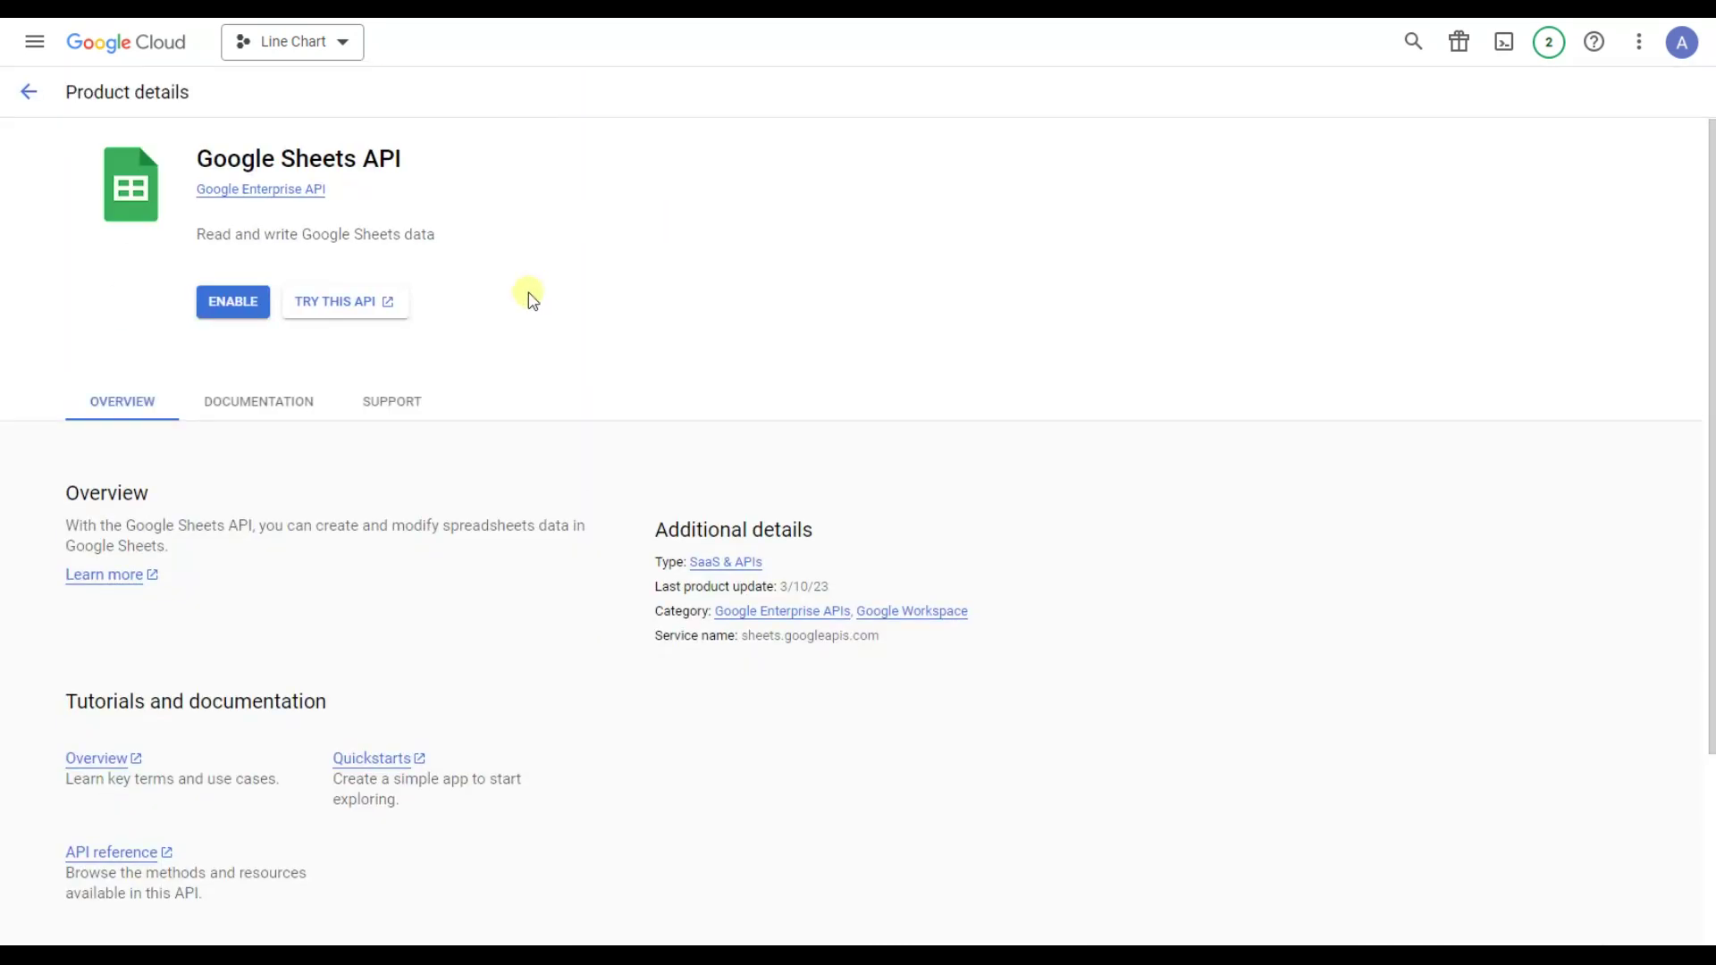
pyautogui.click(231, 301)
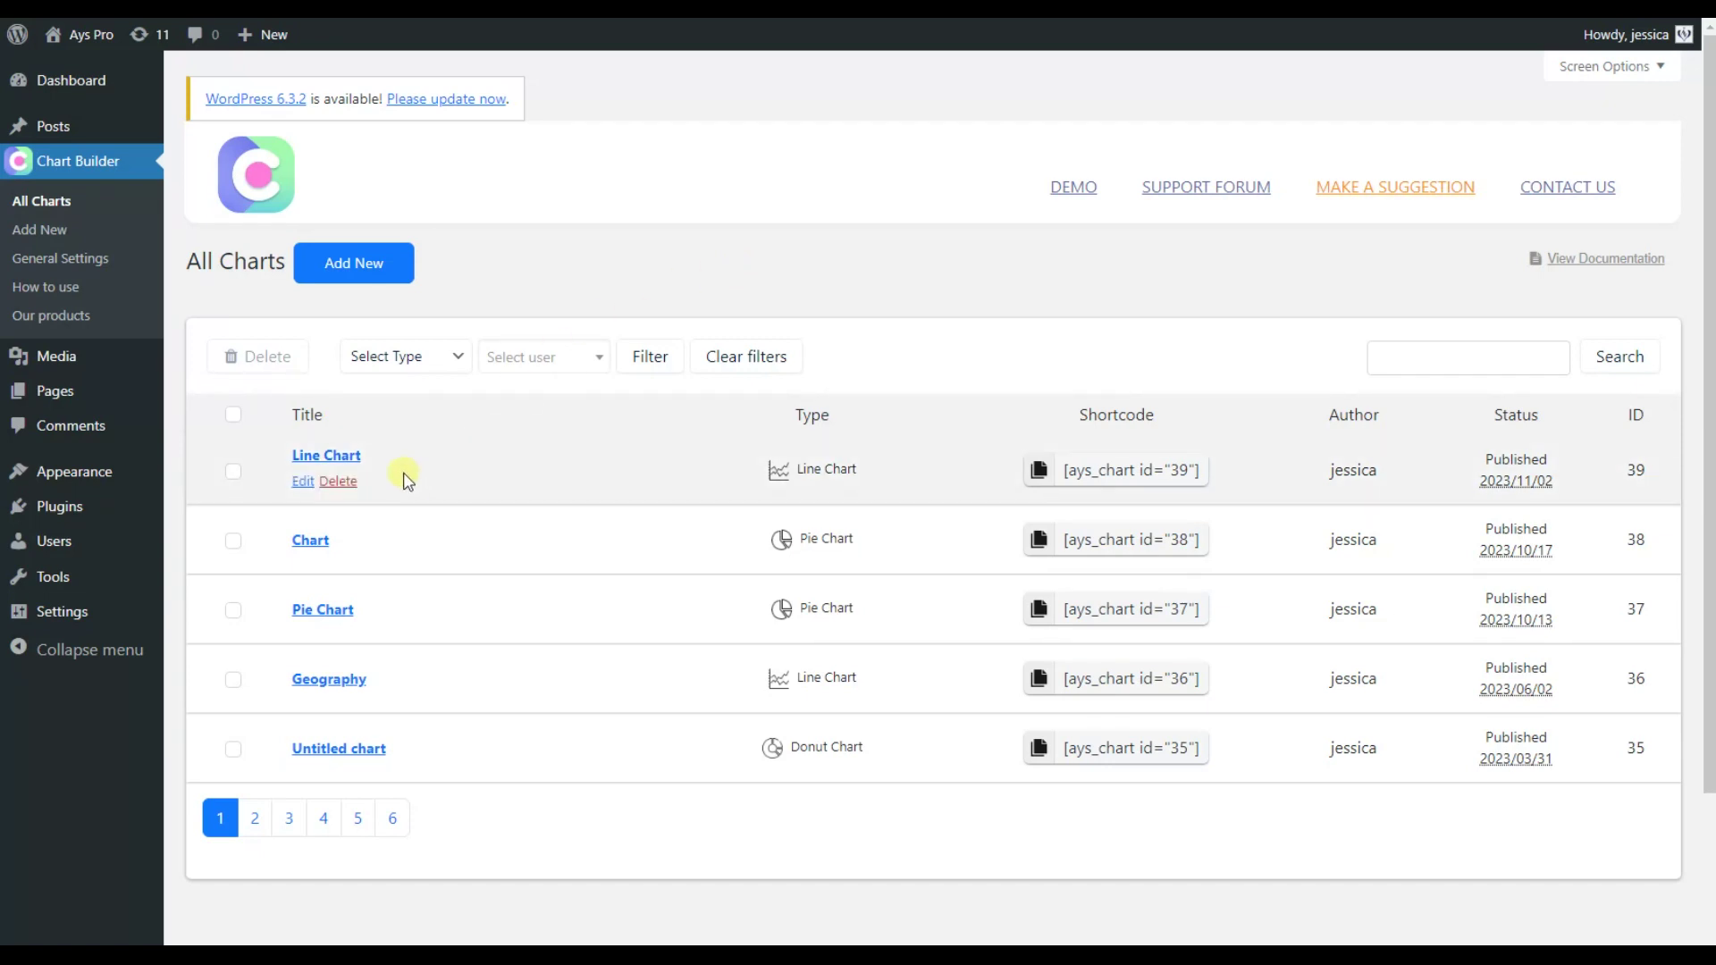
# Step: Link the Line Chart to the 'Line Chart' Google spreadsheet and show its Sales data on the chart
pyautogui.click(356, 466)
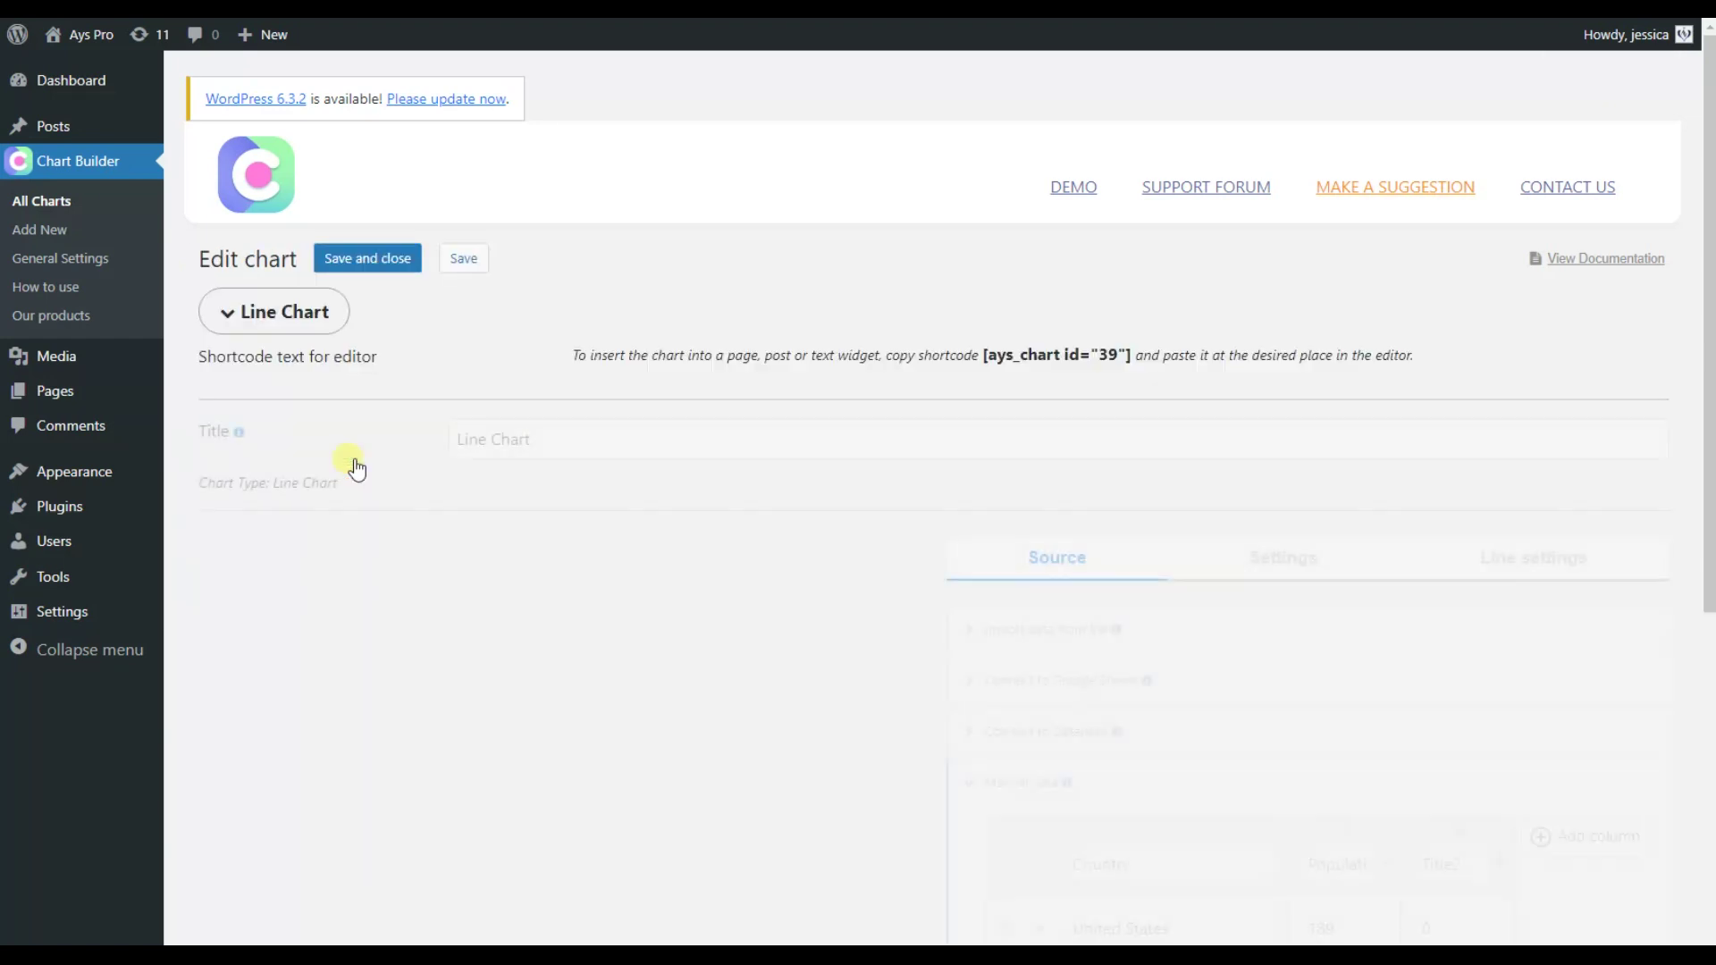
pyautogui.scroll(-1, 856, 509)
pyautogui.scroll(-1, 856, 510)
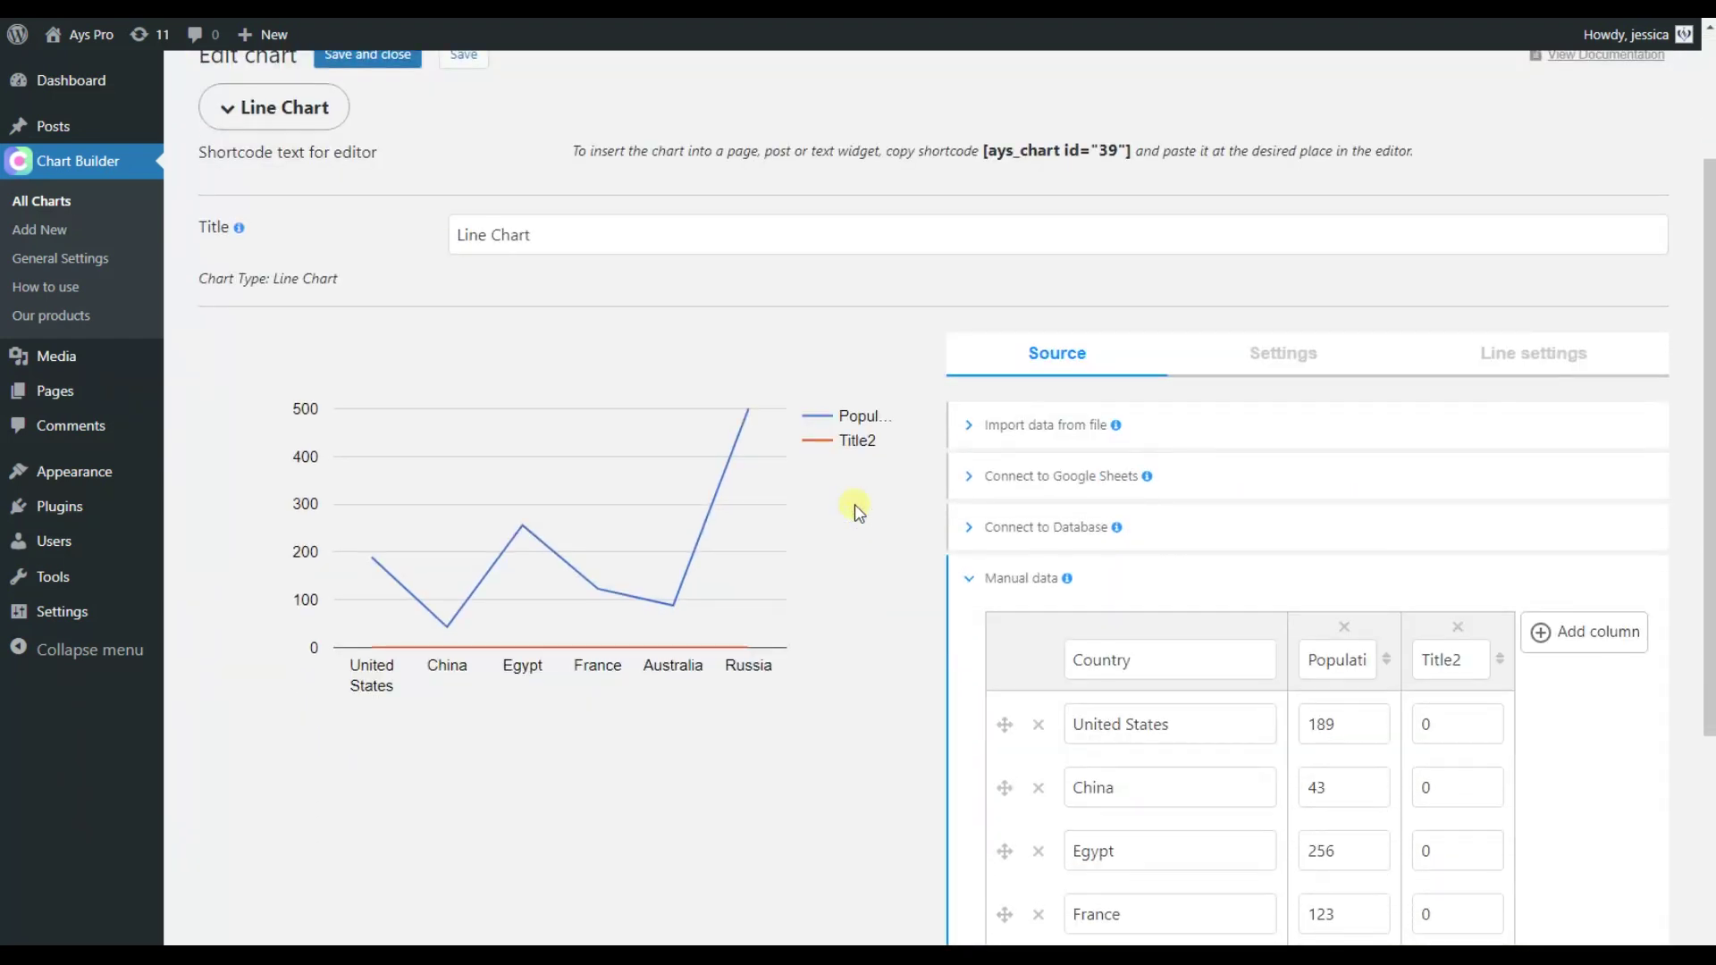
pyautogui.click(1099, 487)
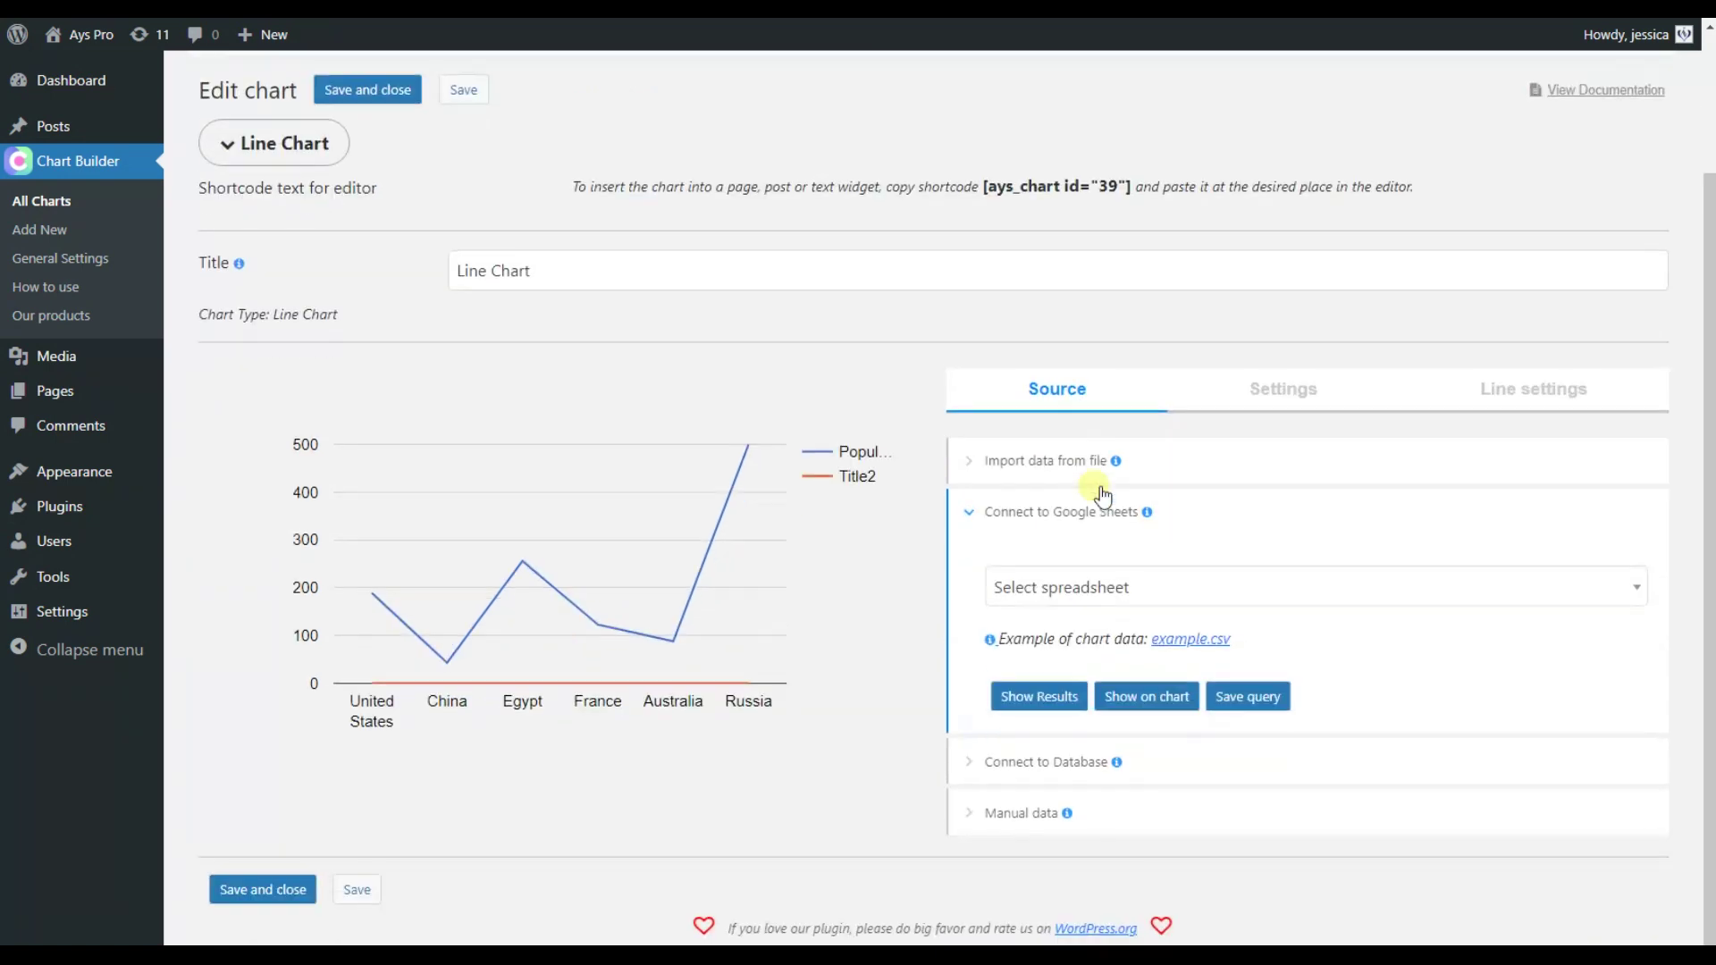
pyautogui.click(1122, 579)
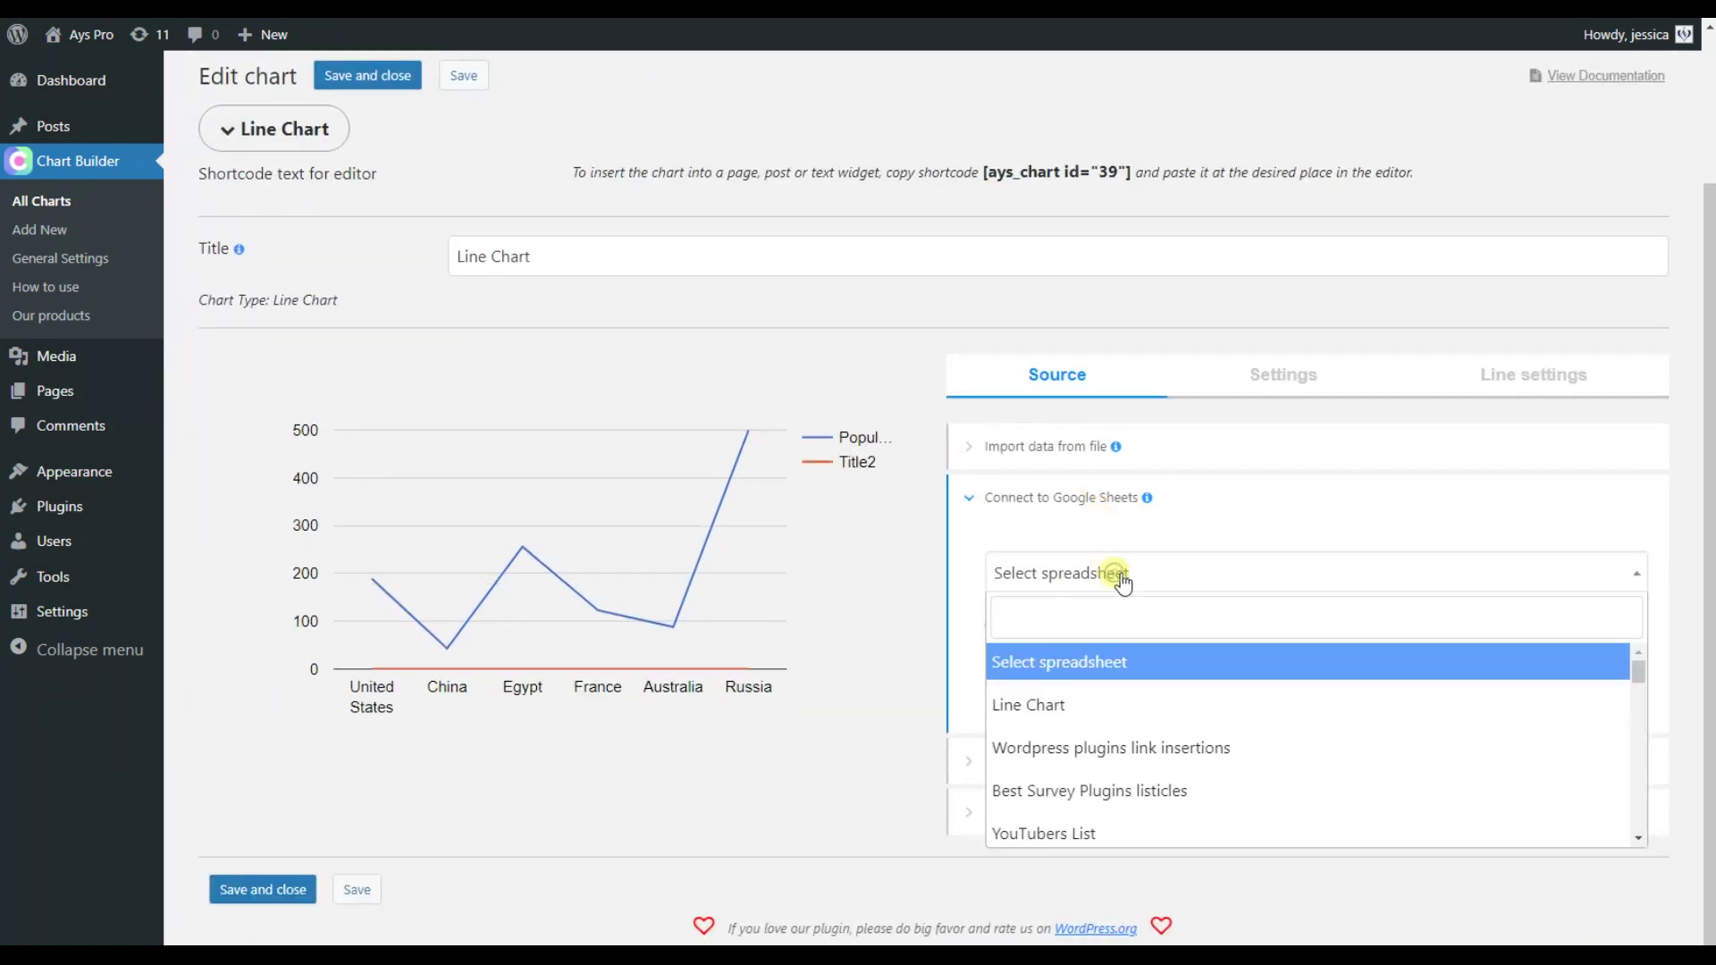
pyautogui.click(1095, 708)
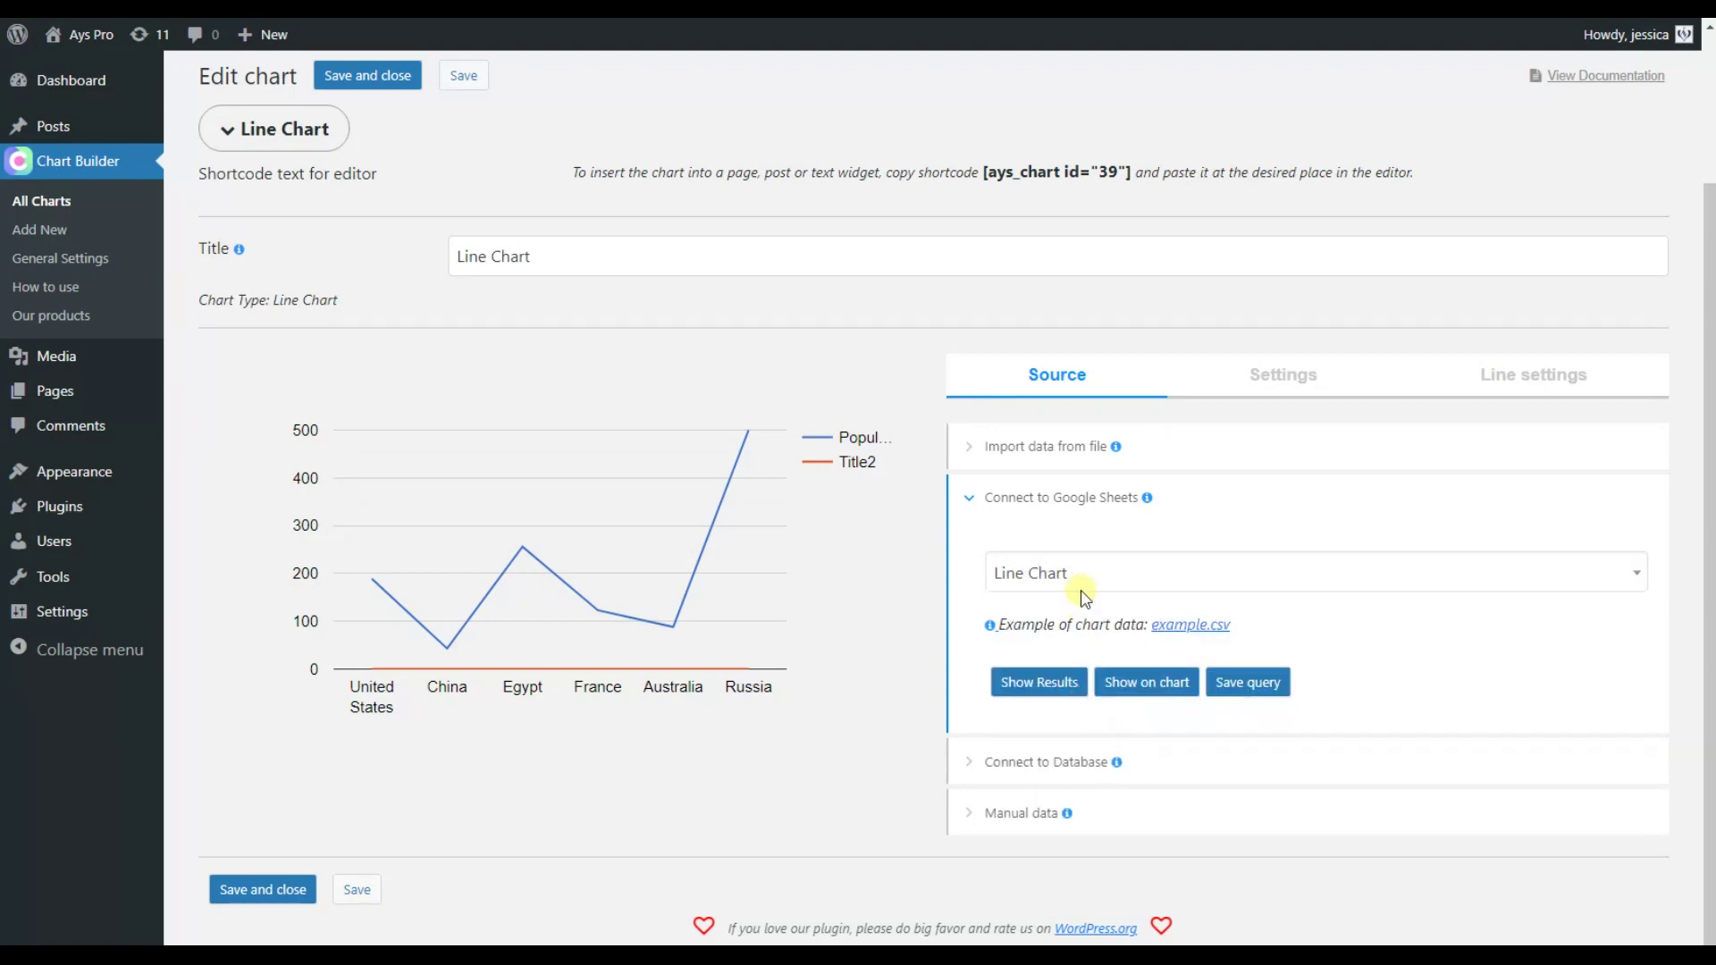
pyautogui.click(1116, 690)
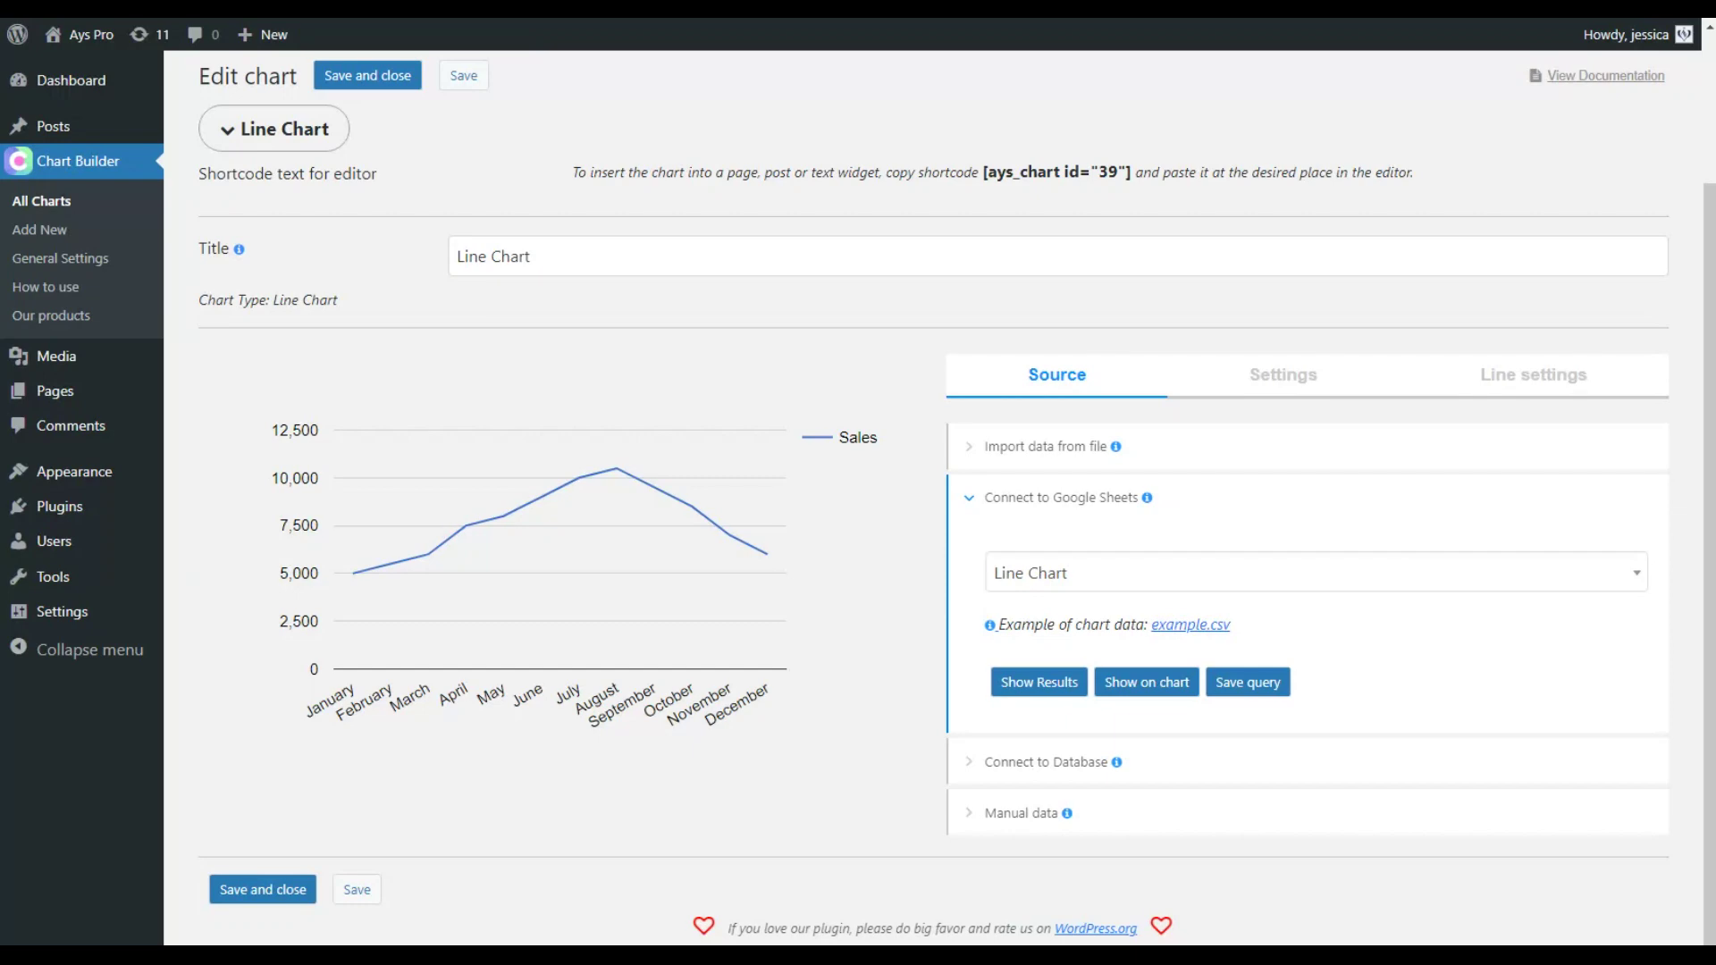
pyautogui.click(1013, 695)
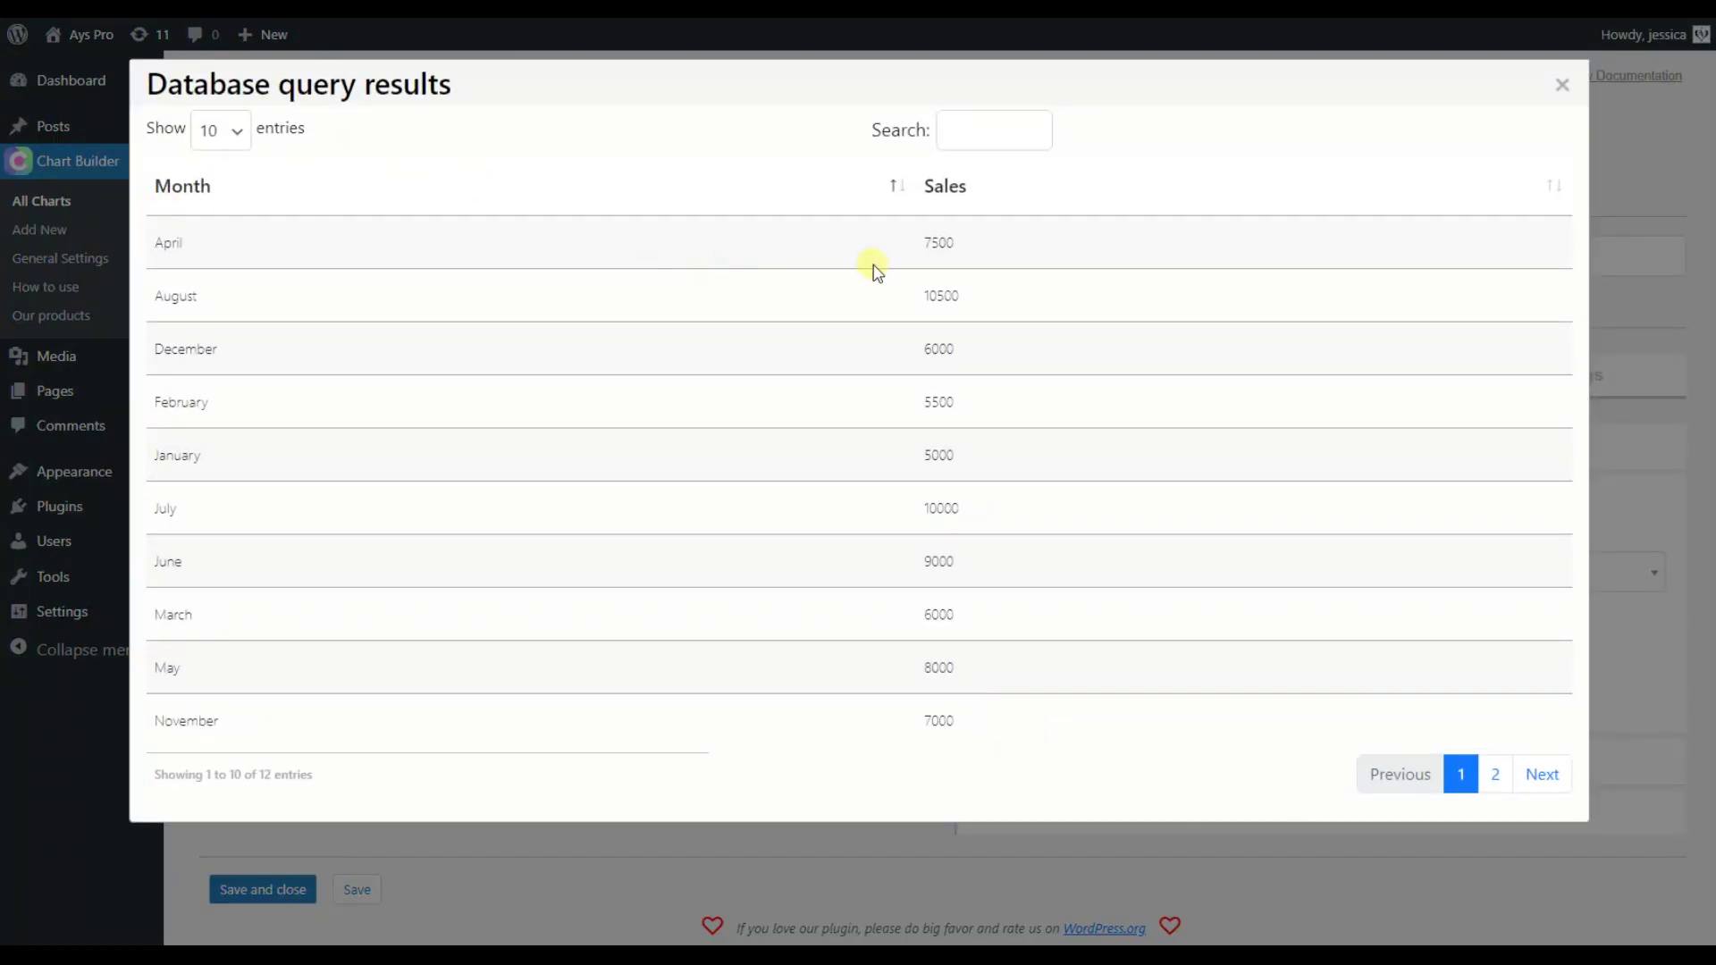
pyautogui.click(1562, 86)
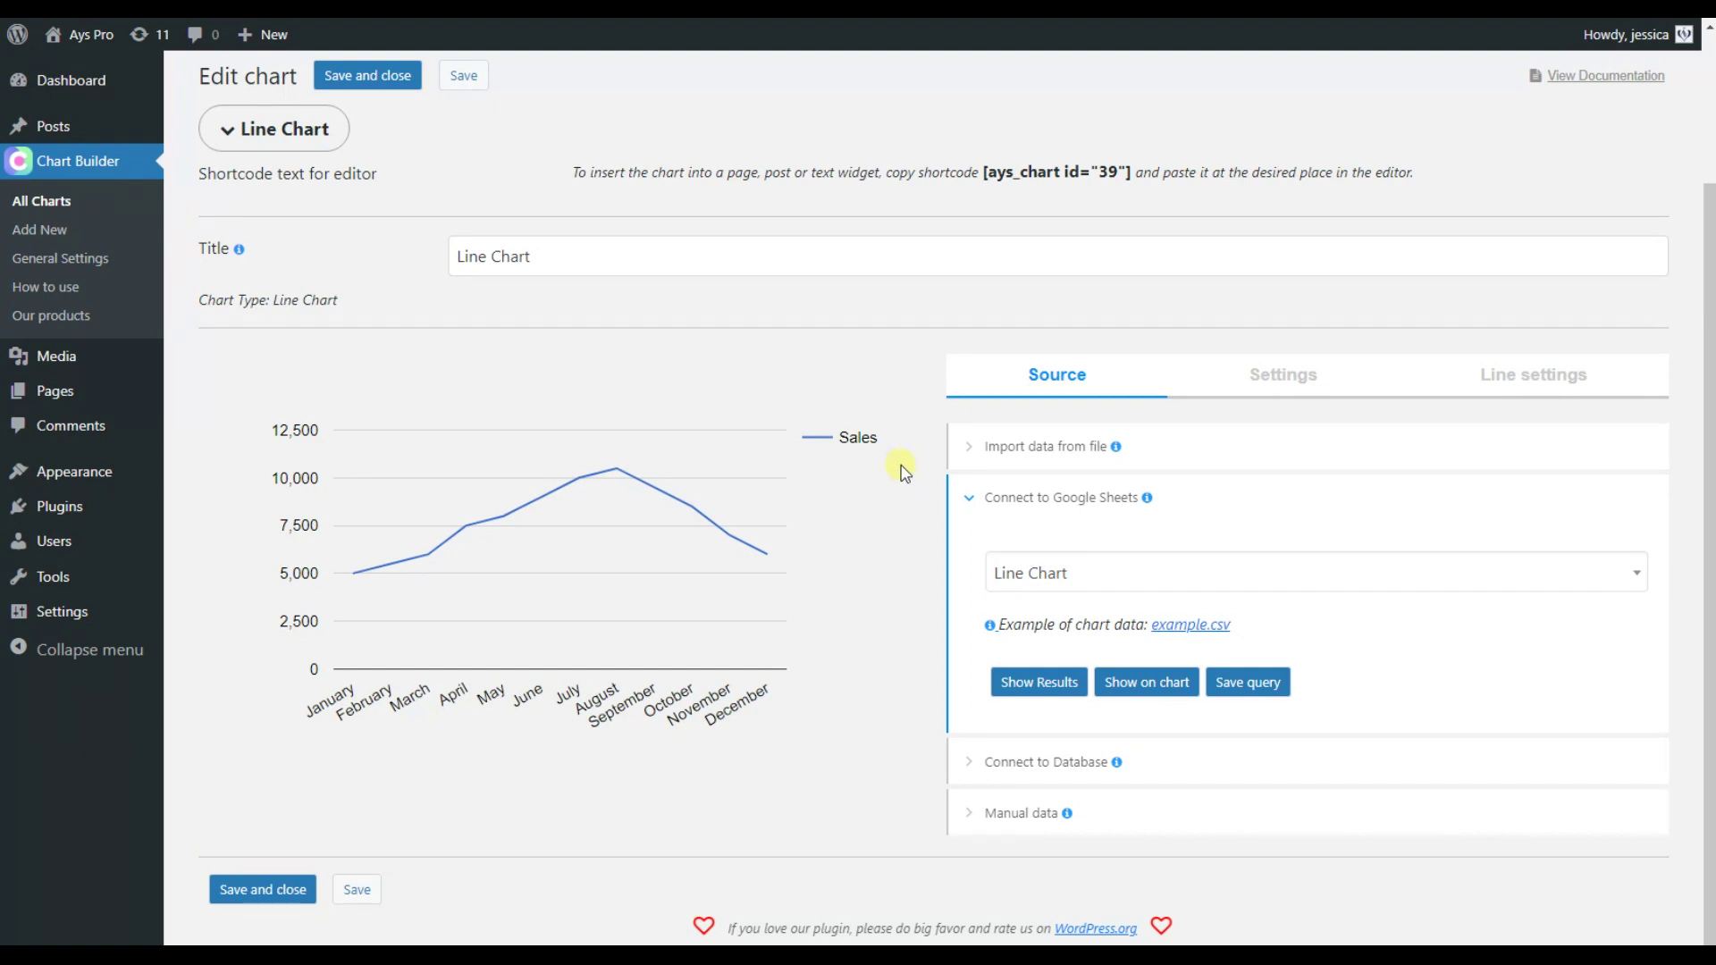
# Step: Look over the chart's General Settings, then bring up its Line settings
pyautogui.click(1255, 387)
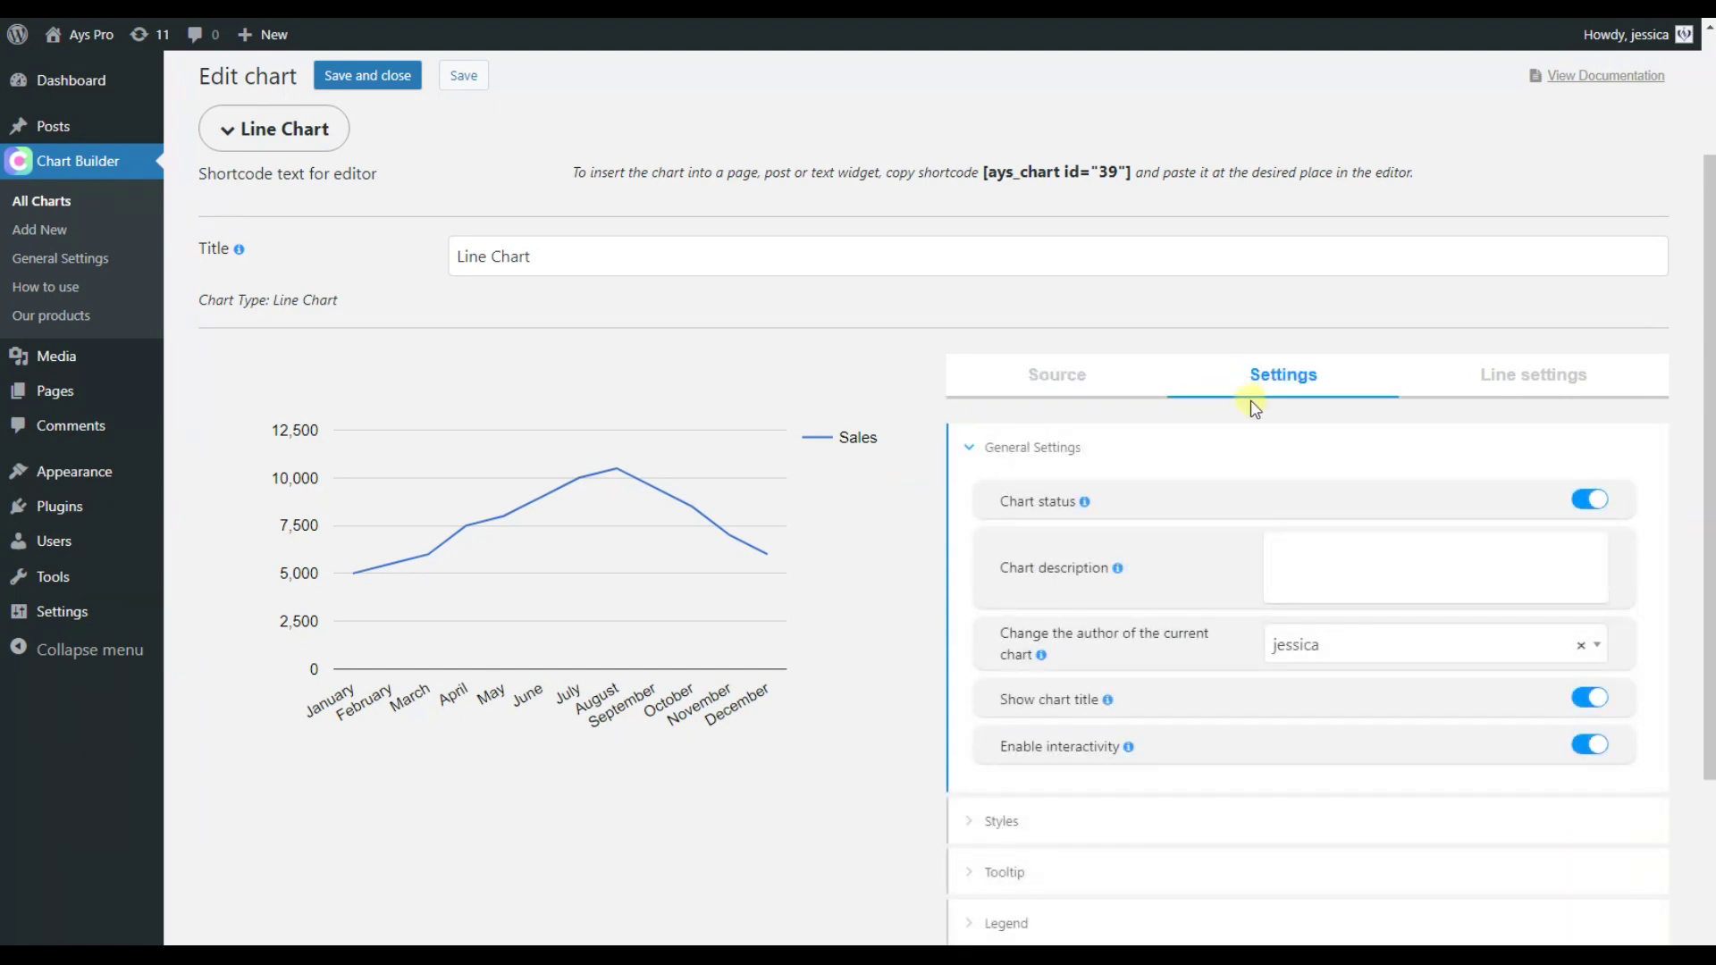
pyautogui.scroll(-3, 1252, 407)
pyautogui.scroll(3, 1251, 418)
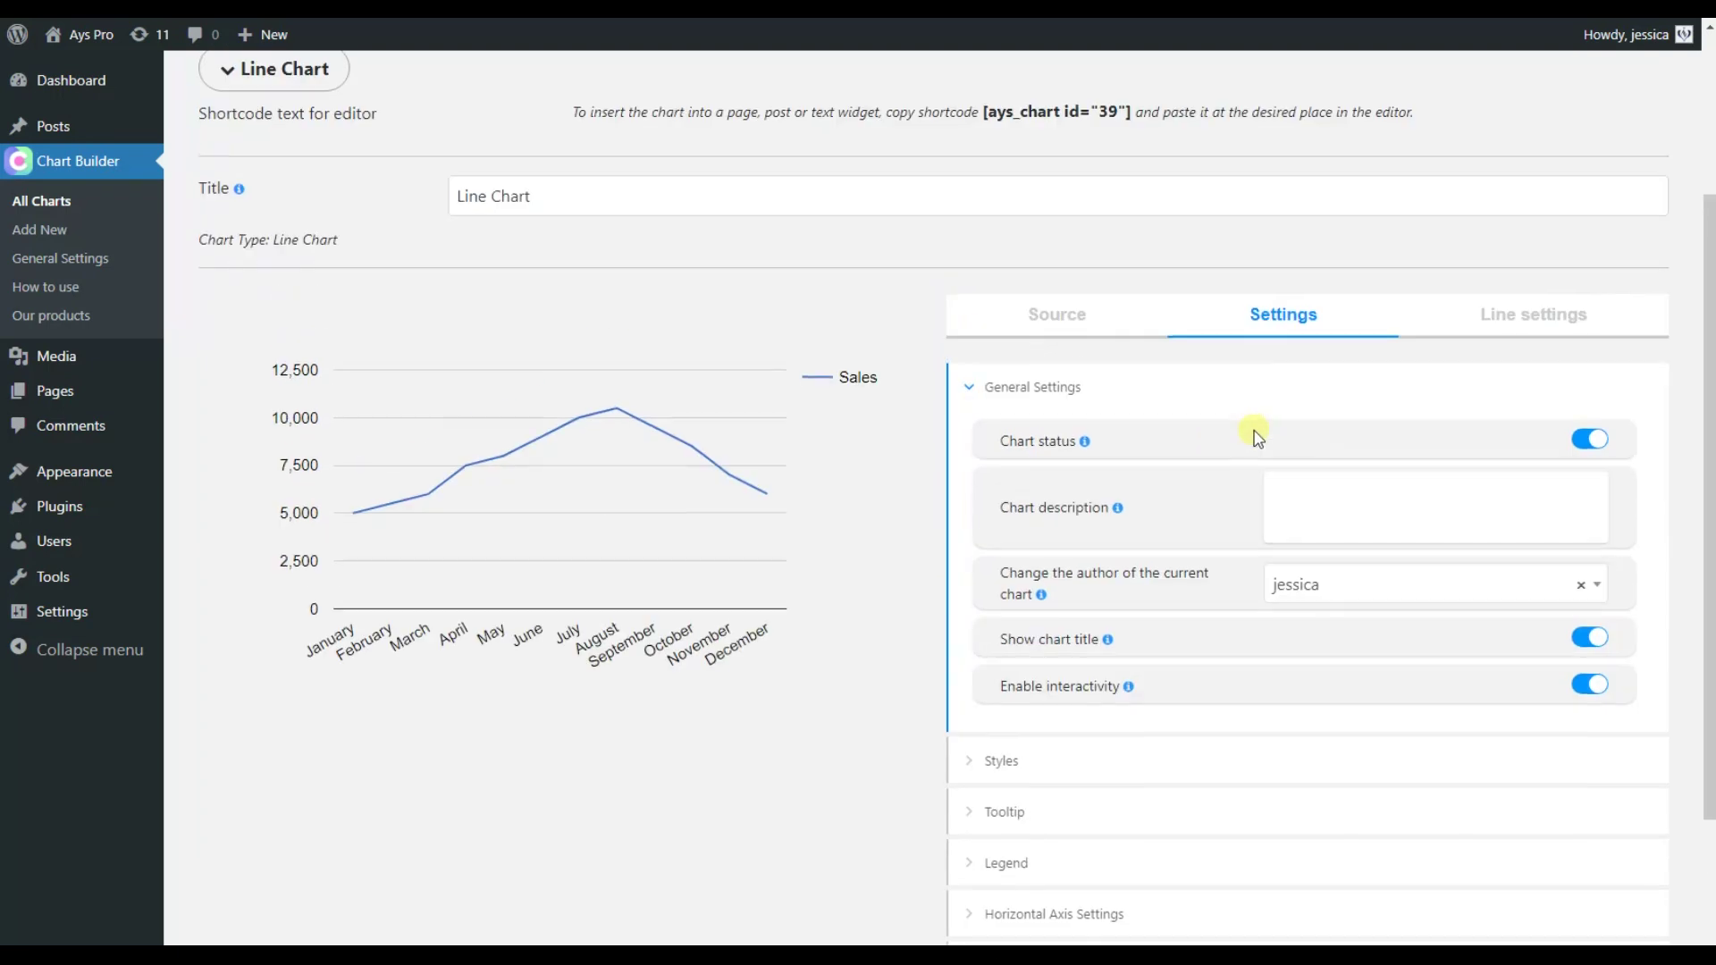
pyautogui.click(1501, 324)
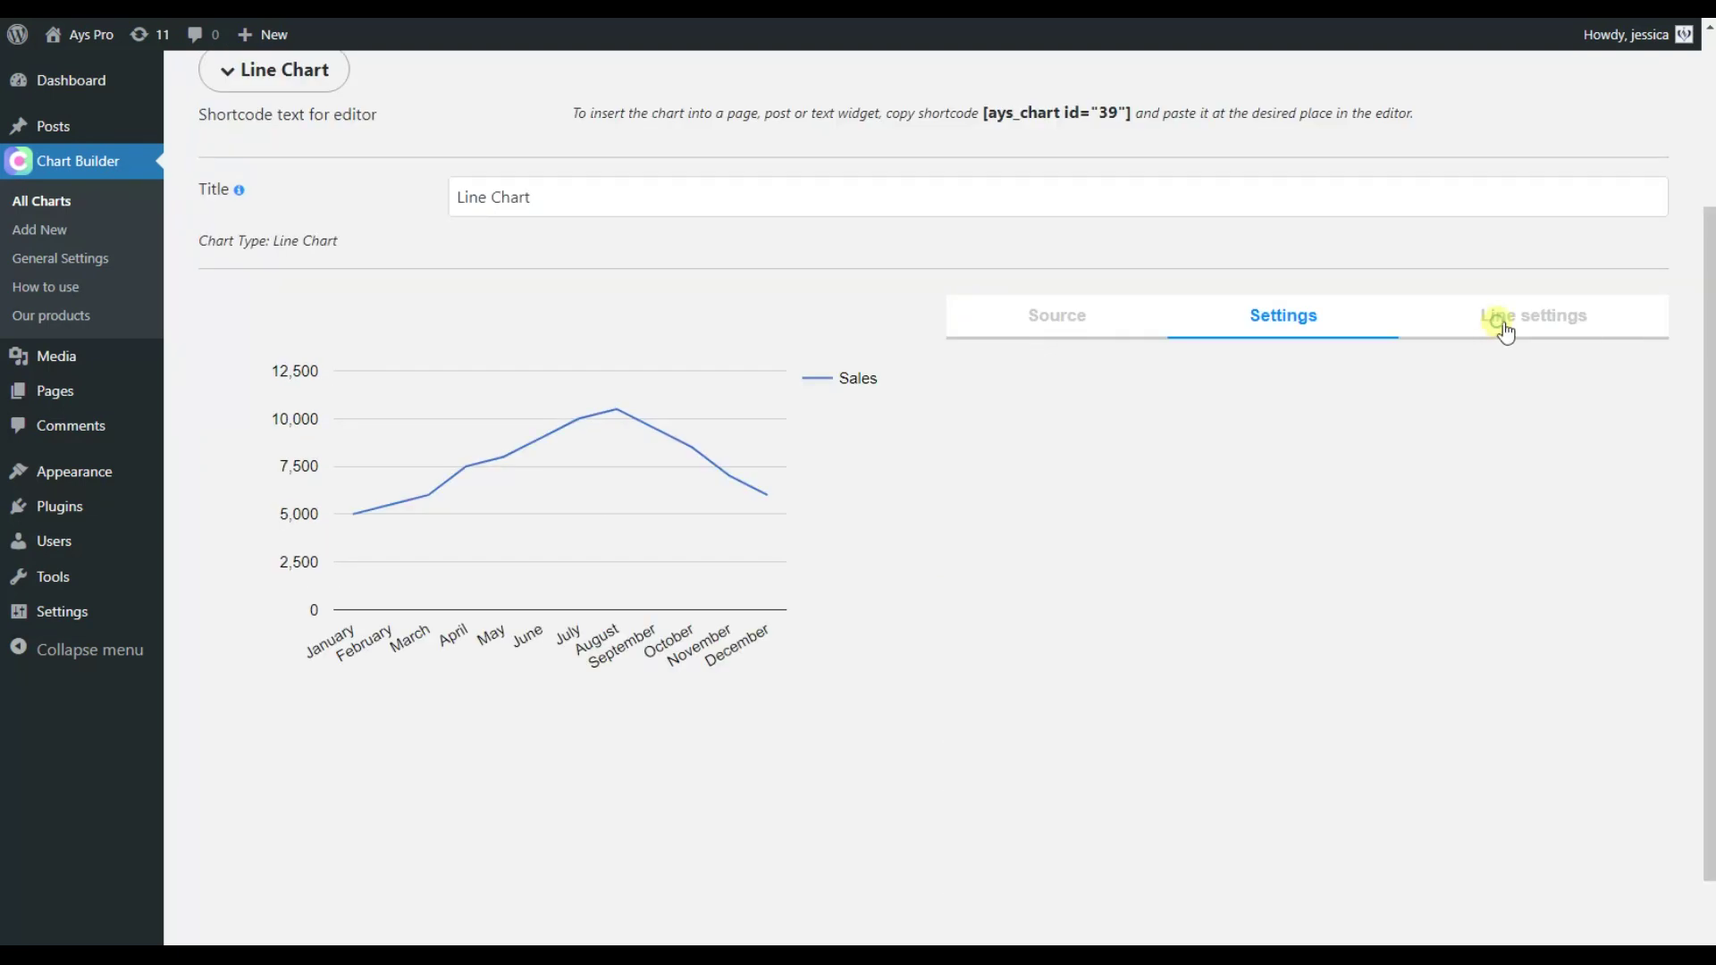